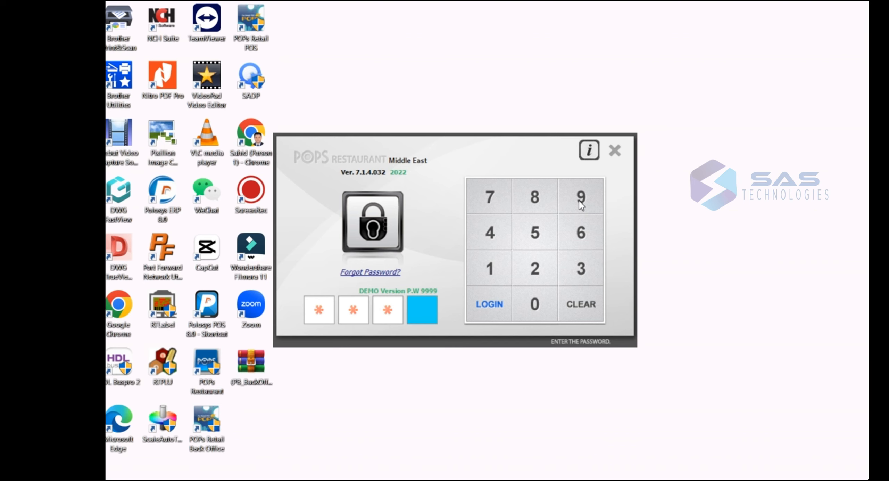
- Log in with the demo PIN and continue on the free trial
{"action": "left_click", "coordinate": [580, 202]}
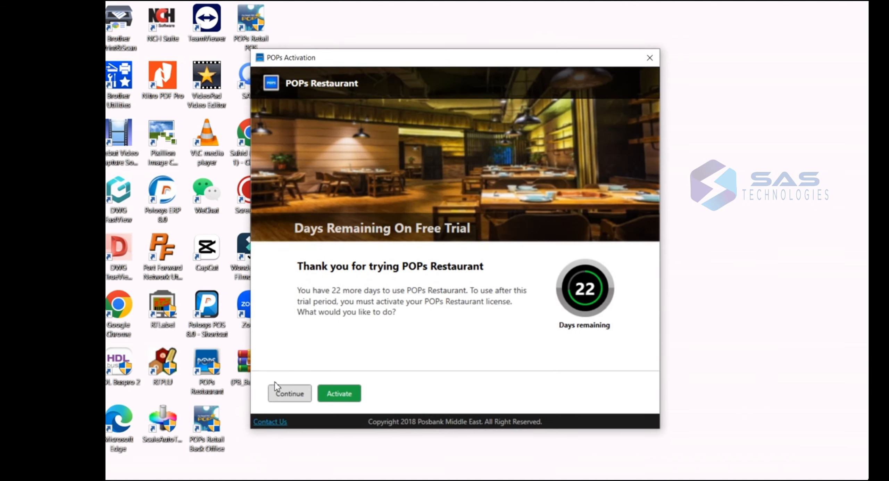
{"action": "left_click", "coordinate": [295, 393]}
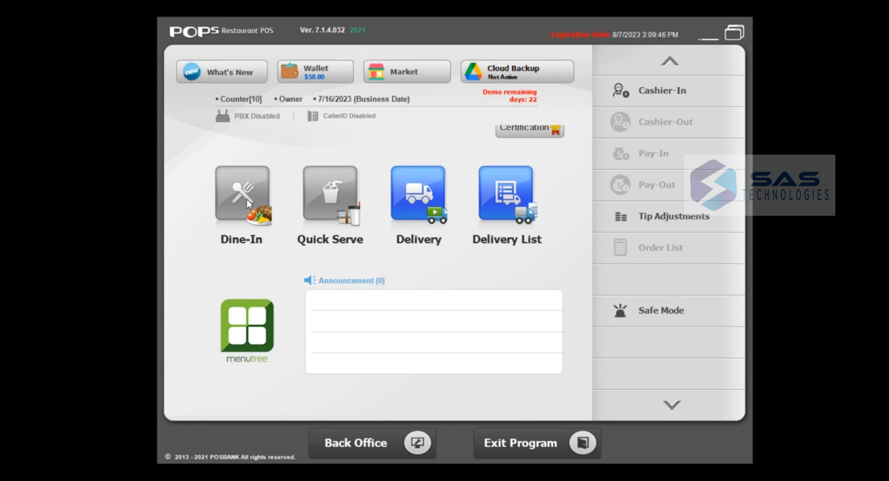
- Cashier in on Cash Tray 1 with 10.000 opening cash and confirm the beginning balance
{"action": "left_click", "coordinate": [674, 103]}
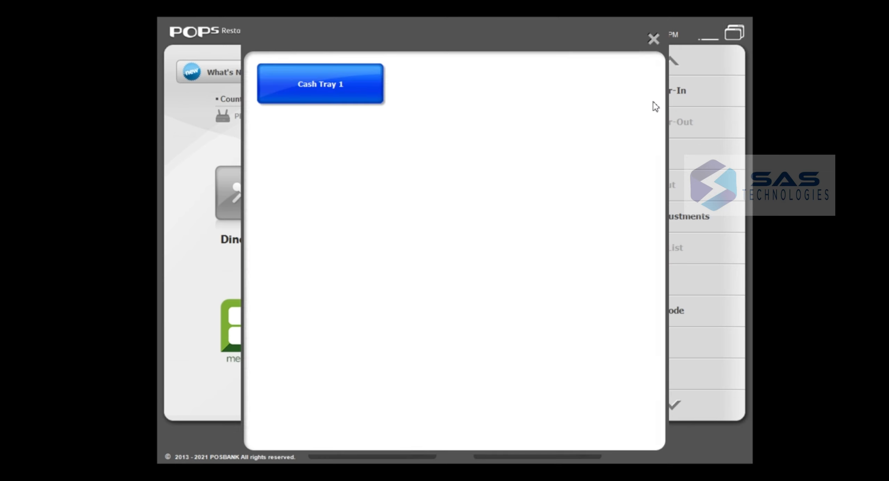
{"action": "left_click", "coordinate": [346, 87]}
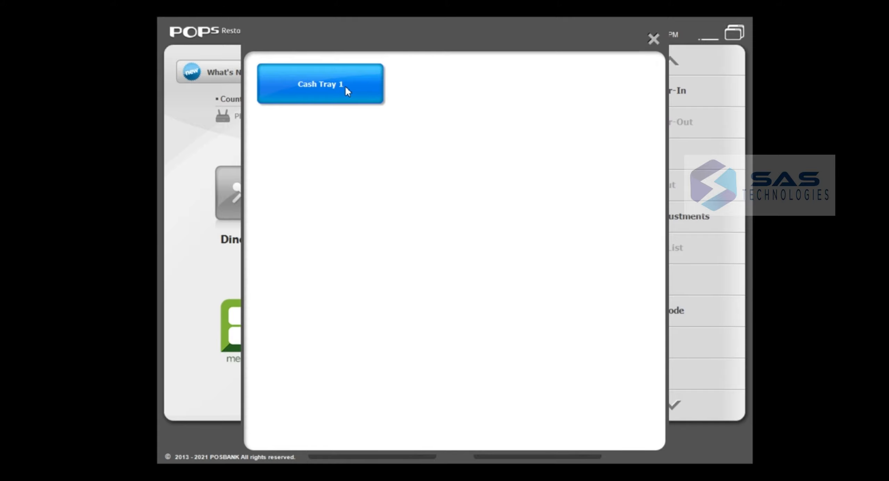
{"action": "left_click", "coordinate": [261, 444]}
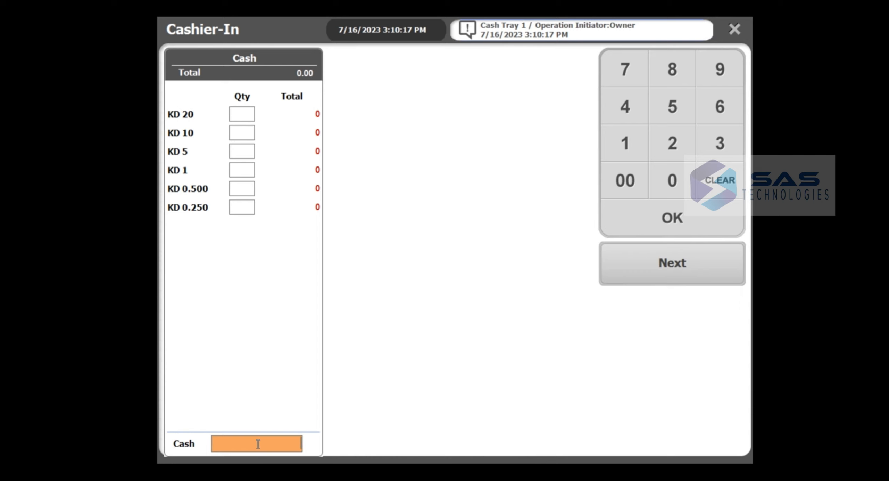
{"action": "type", "text": "100000"}
{"action": "left_click", "coordinate": [695, 268]}
{"action": "left_click", "coordinate": [471, 351]}
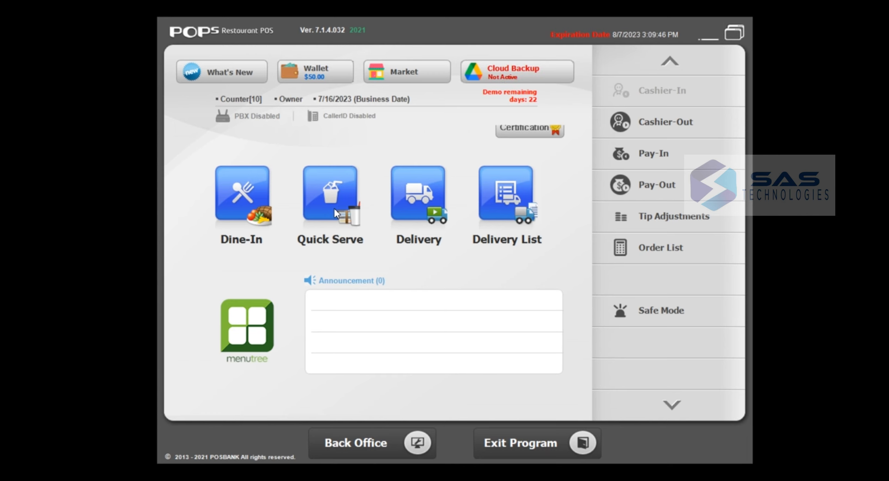
- Start a Quick Serve take-out and add 2 Choco cookie coffee from Beverages
{"action": "left_click", "coordinate": [334, 198]}
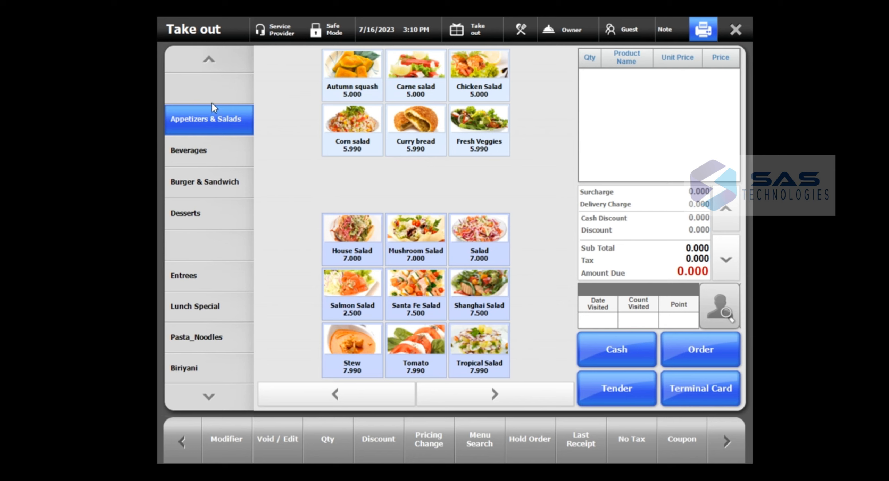
{"action": "left_click", "coordinate": [200, 154]}
{"action": "left_click", "coordinate": [207, 184]}
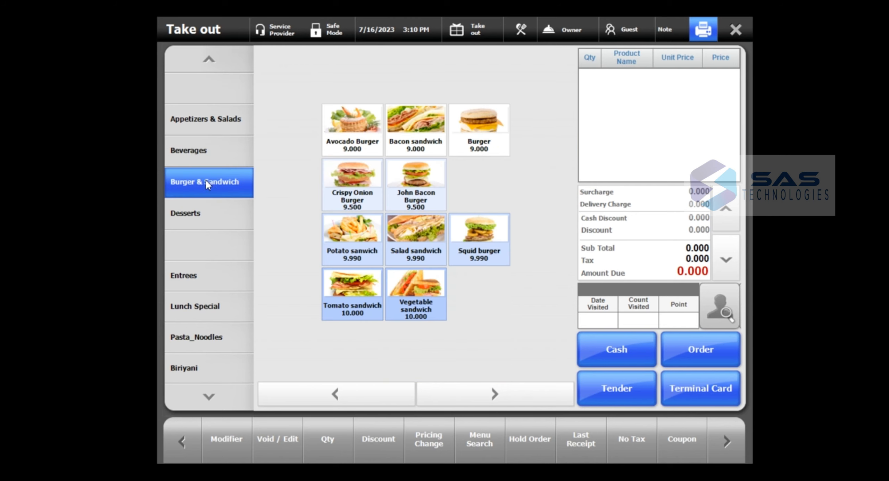
{"action": "left_click", "coordinate": [205, 213]}
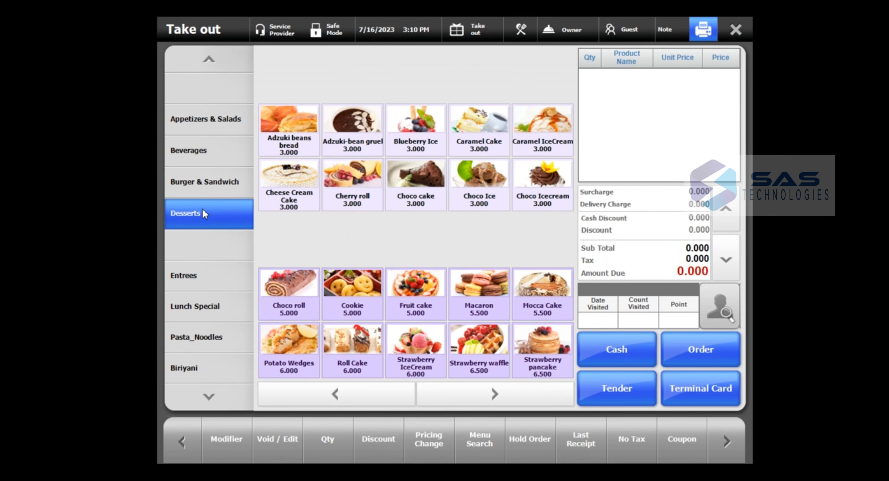
{"action": "left_click", "coordinate": [204, 120]}
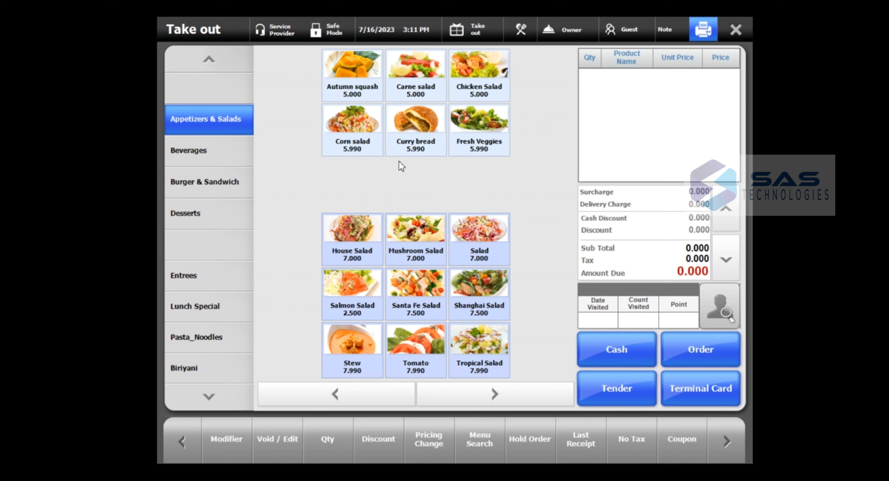
{"action": "left_click", "coordinate": [211, 152]}
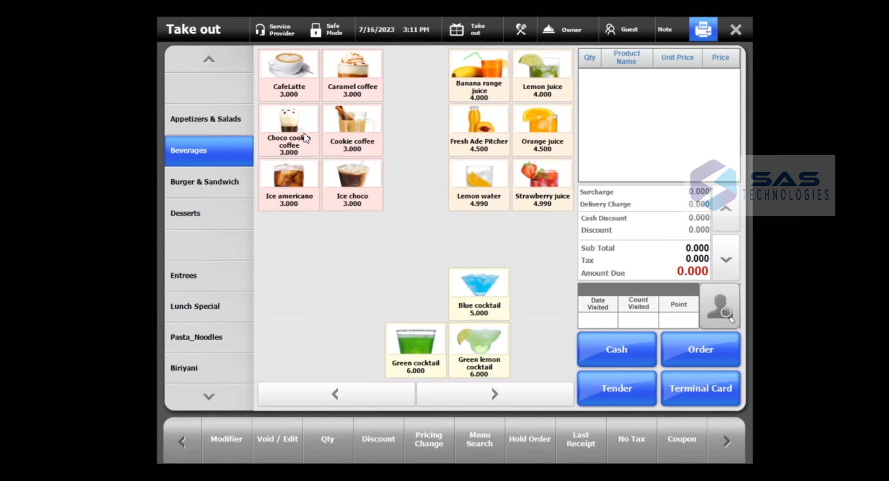
{"action": "left_click", "coordinate": [298, 136]}
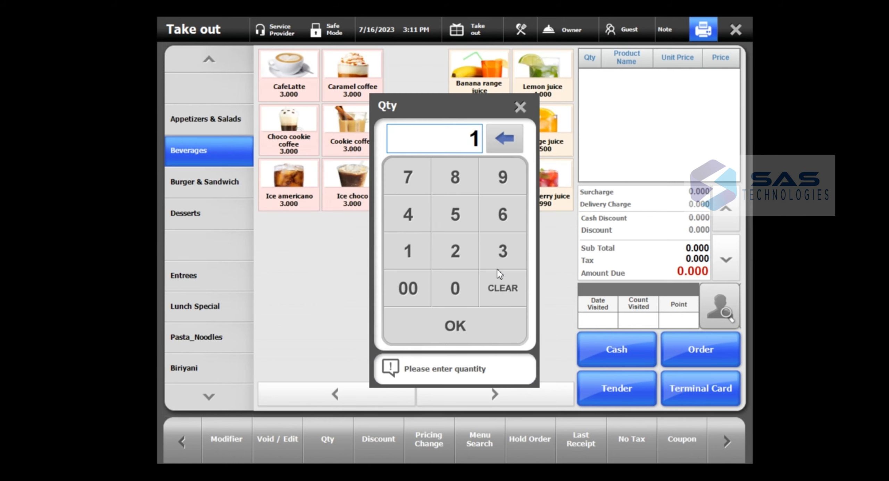
{"action": "left_click", "coordinate": [458, 250]}
{"action": "left_click", "coordinate": [463, 319]}
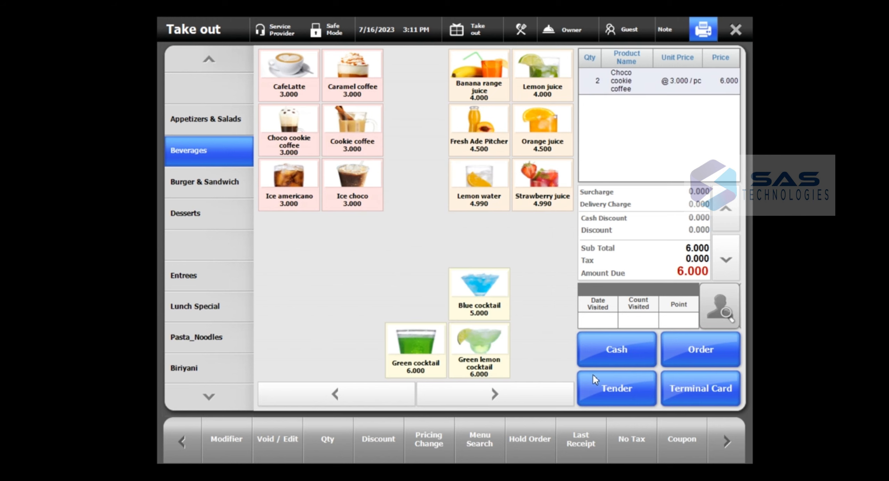
- Pay the 6.000 total in exact cash and close the change notice
{"action": "left_click", "coordinate": [643, 356]}
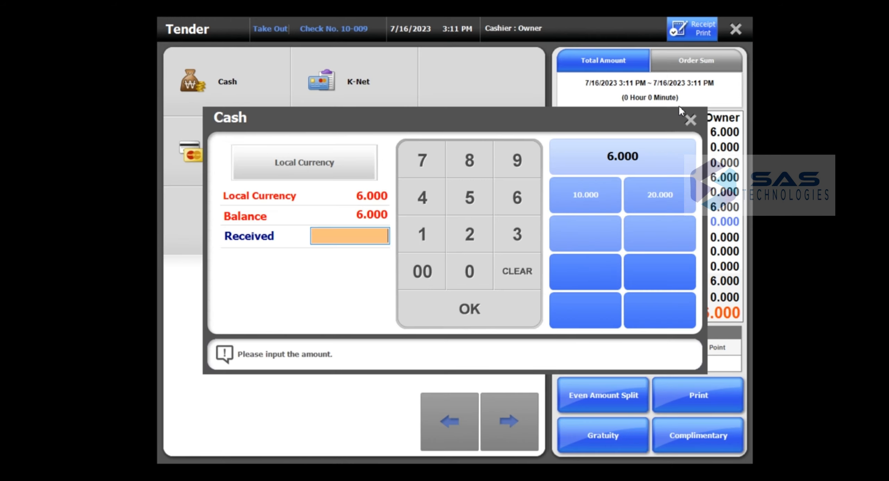
{"action": "left_click", "coordinate": [636, 163]}
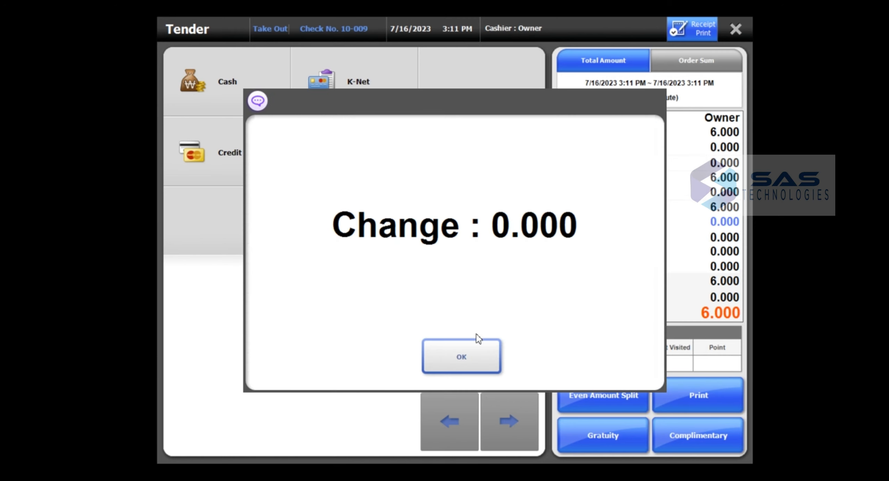
{"action": "left_click", "coordinate": [474, 363]}
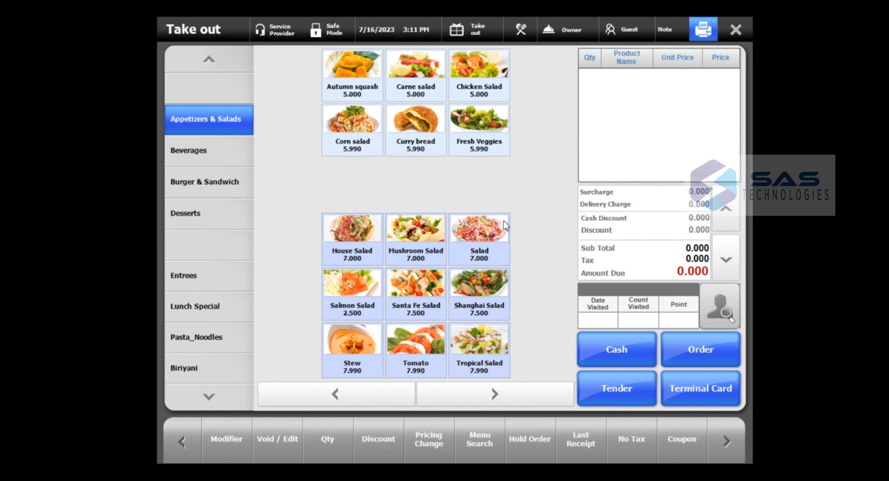
- Add 2 Classic Lunch Course and 3 Cherry roll to the take-out order
{"action": "left_click", "coordinate": [195, 306]}
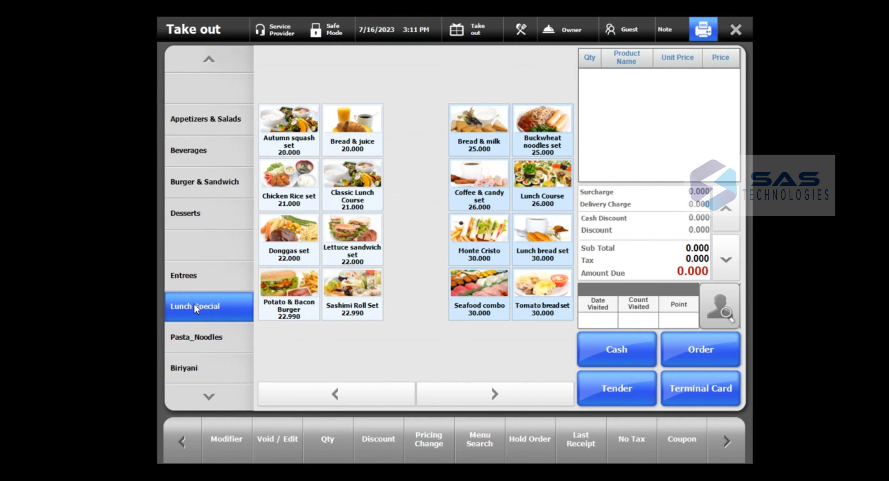
{"action": "left_click", "coordinate": [329, 175]}
{"action": "left_click", "coordinate": [454, 258]}
{"action": "left_click", "coordinate": [450, 325]}
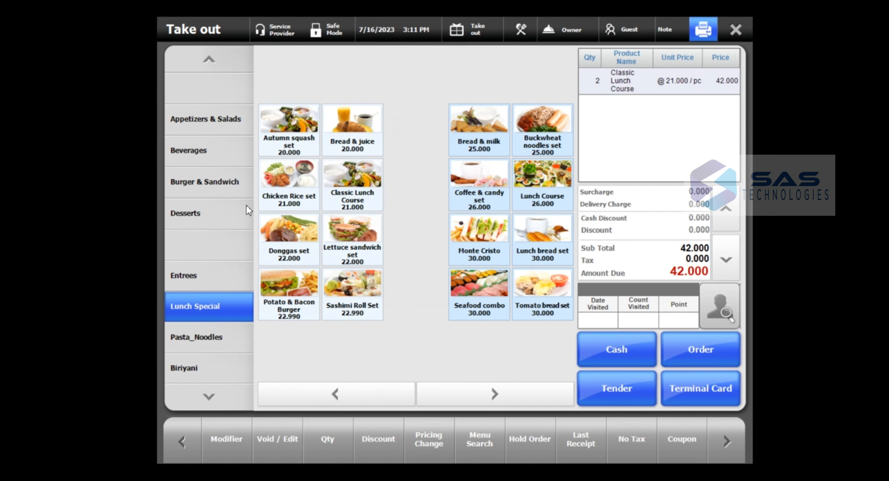
{"action": "left_click", "coordinate": [224, 210]}
{"action": "left_click", "coordinate": [352, 195]}
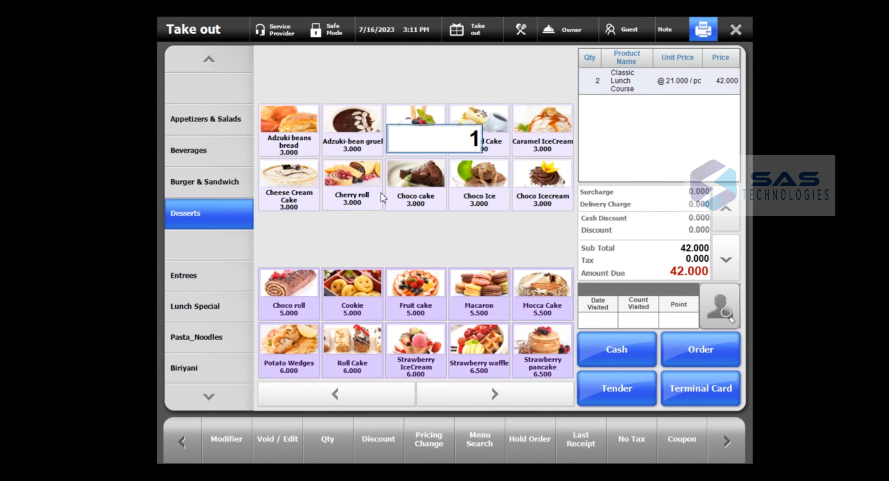
{"action": "left_click", "coordinate": [503, 257]}
{"action": "left_click", "coordinate": [467, 330]}
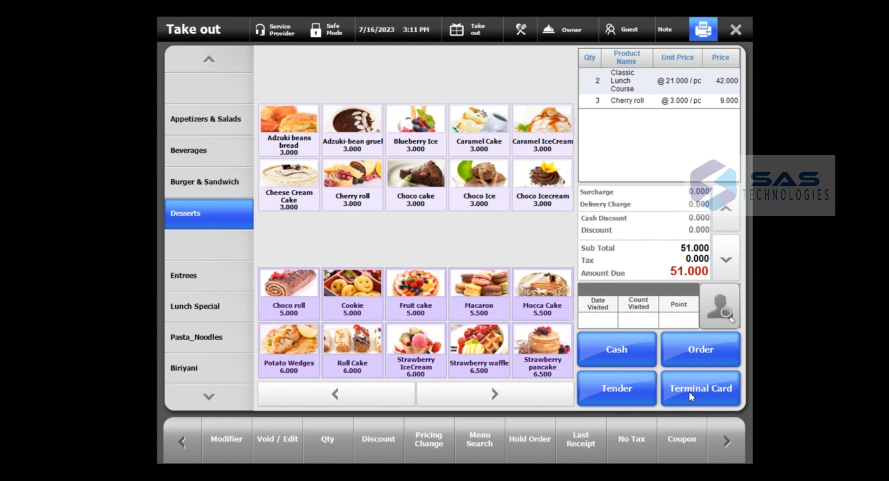
- Tender the 51.000 as 30.000 cash plus 21.000 K-Net
{"action": "left_click", "coordinate": [644, 389]}
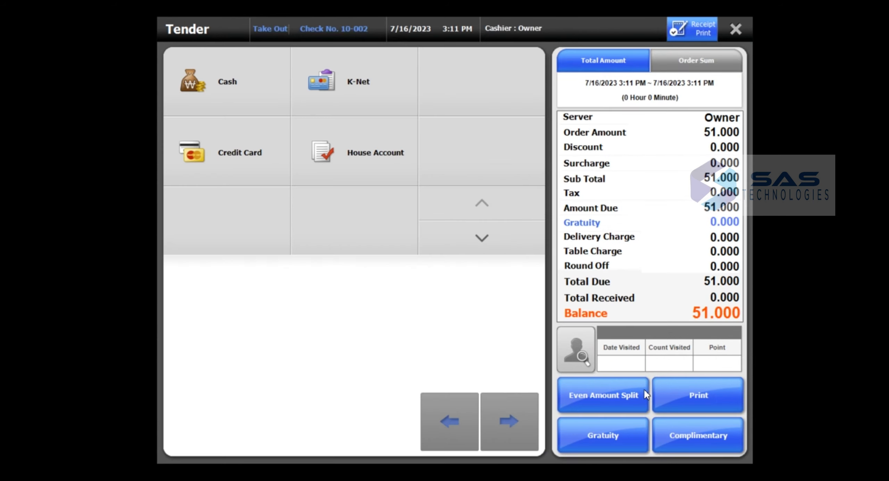
{"action": "left_click", "coordinate": [224, 47]}
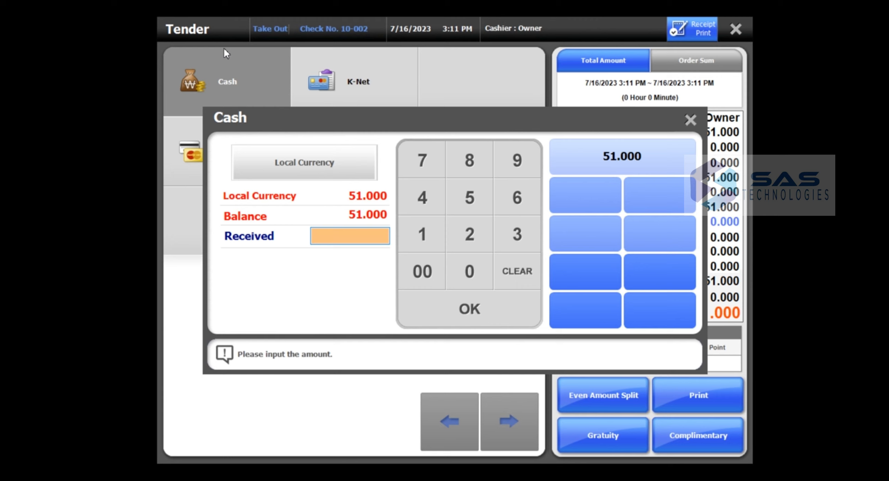
{"action": "type", "text": "300000"}
{"action": "left_click", "coordinate": [469, 309]}
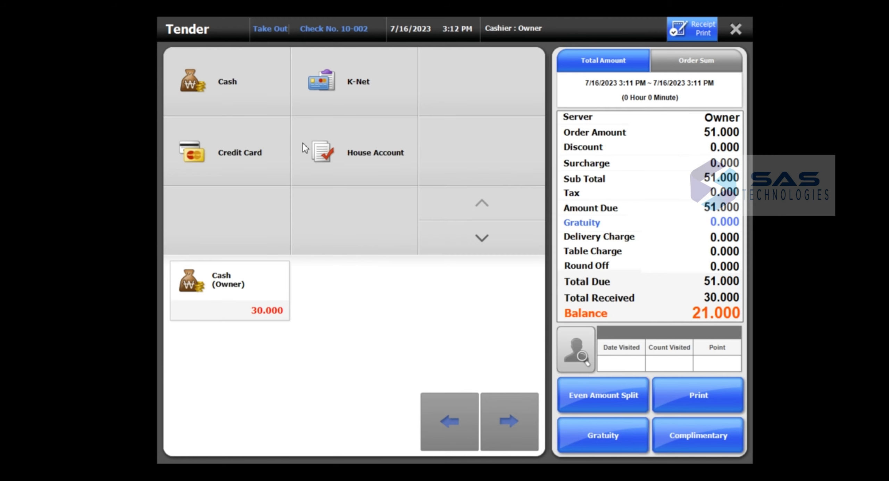
{"action": "left_click", "coordinate": [361, 72]}
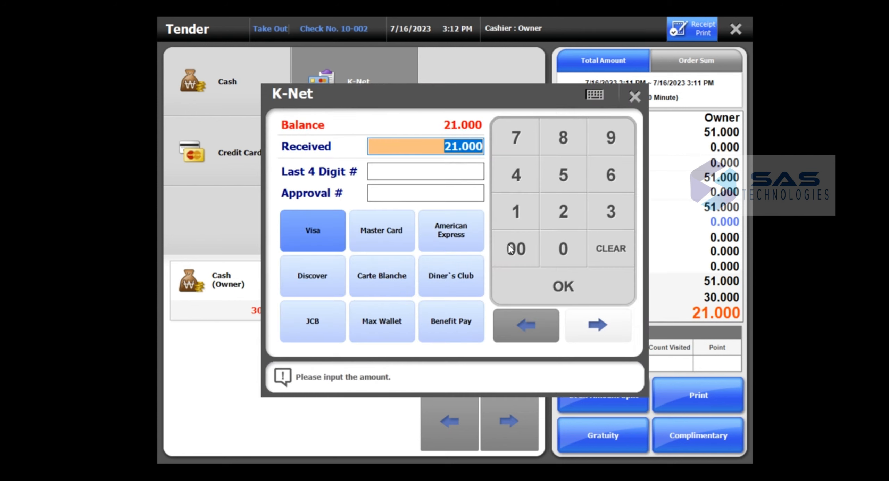
{"action": "left_click", "coordinate": [563, 287]}
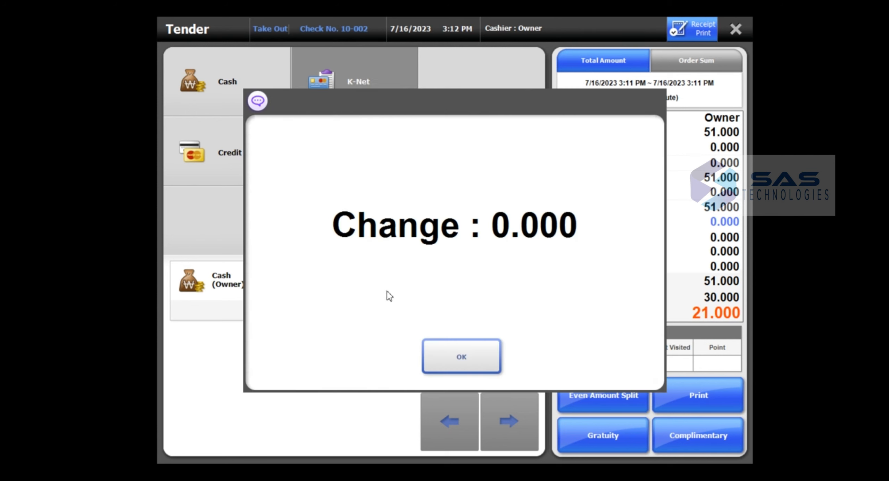
{"action": "left_click", "coordinate": [462, 356]}
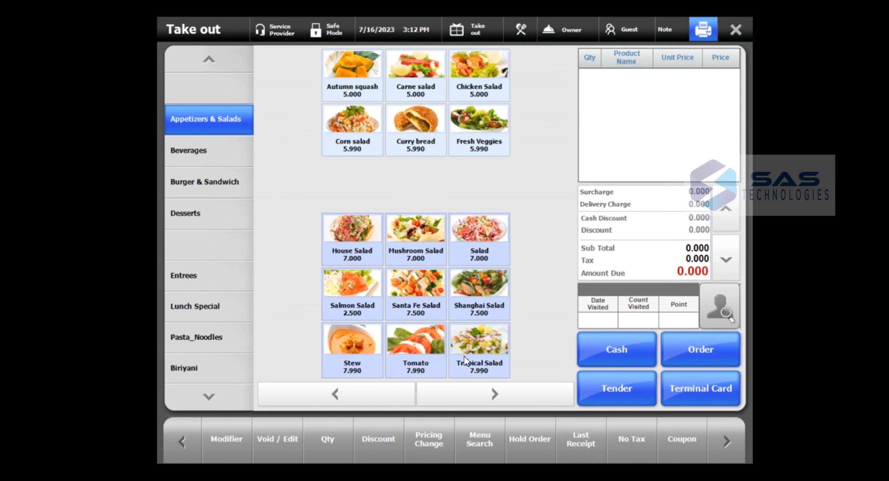
- Close the Take out screen and switch to the Dine-In floor plan
{"action": "left_click", "coordinate": [742, 29]}
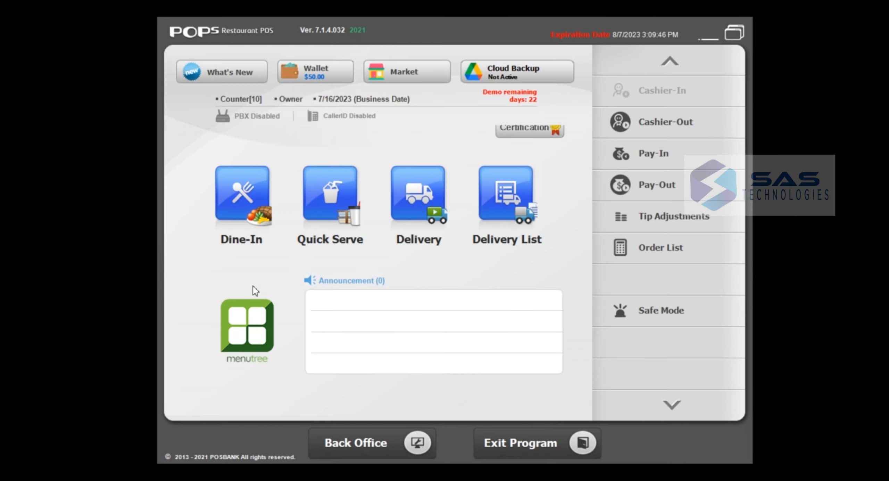
{"action": "left_click", "coordinate": [241, 207]}
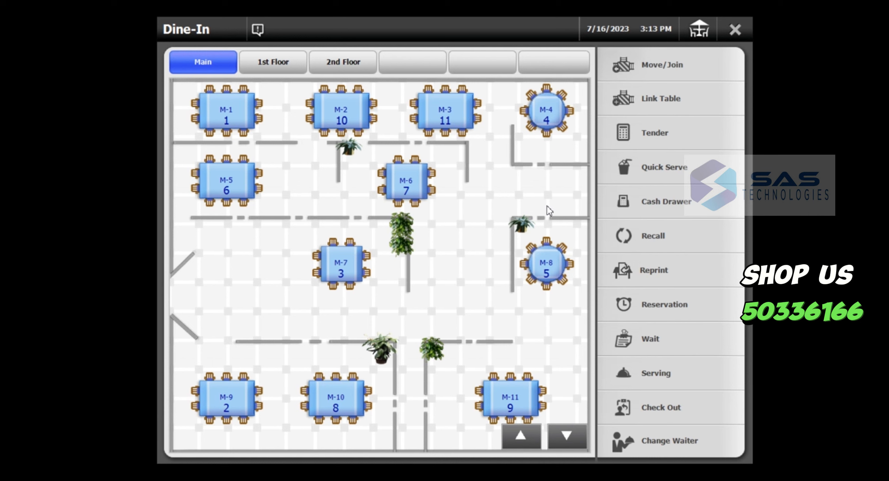
- Order one Choco cookie coffee and one Green cocktail for table M-1 and send it
{"action": "left_click", "coordinate": [227, 122]}
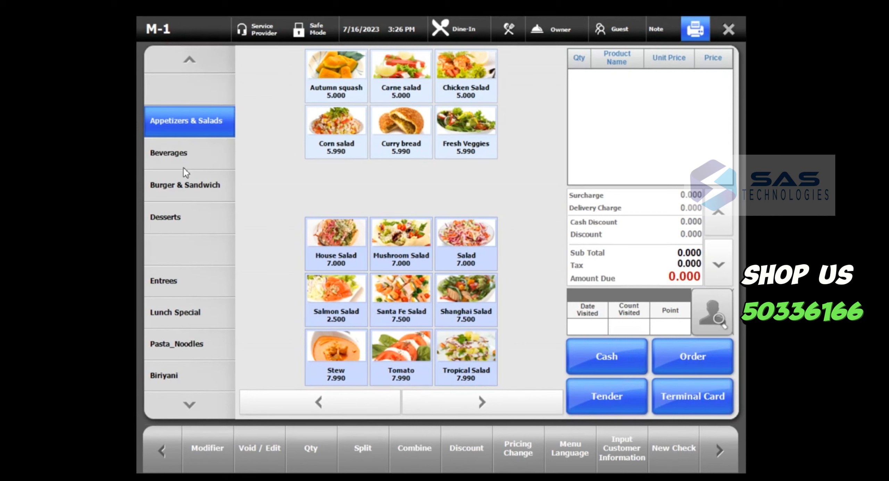
{"action": "left_click", "coordinate": [188, 155]}
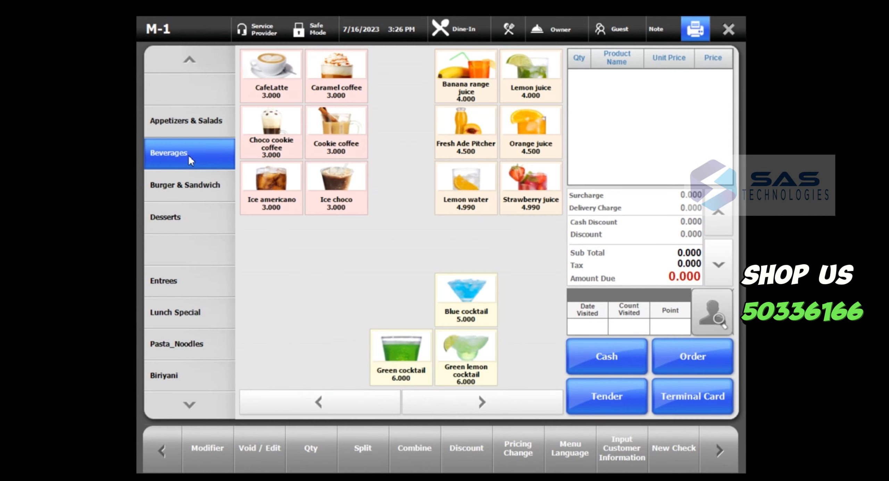
{"action": "left_click", "coordinate": [282, 140]}
{"action": "left_click", "coordinate": [439, 335]}
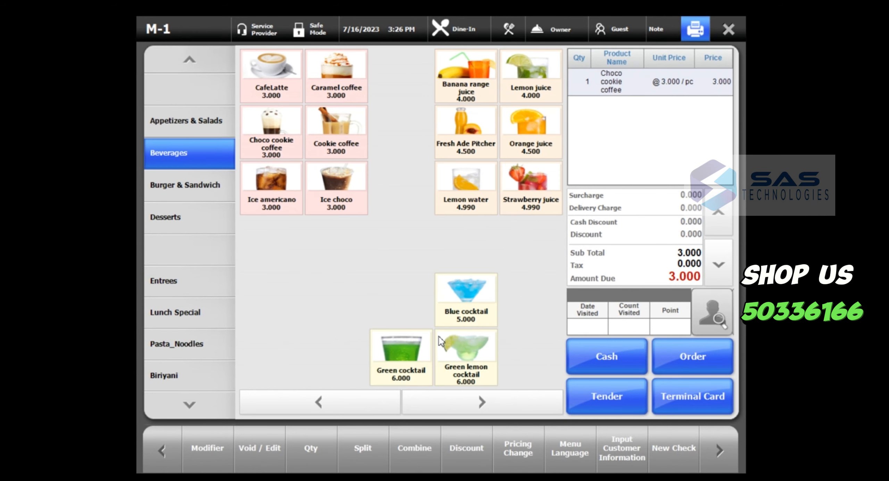
{"action": "left_click", "coordinate": [395, 368]}
{"action": "left_click", "coordinate": [473, 328]}
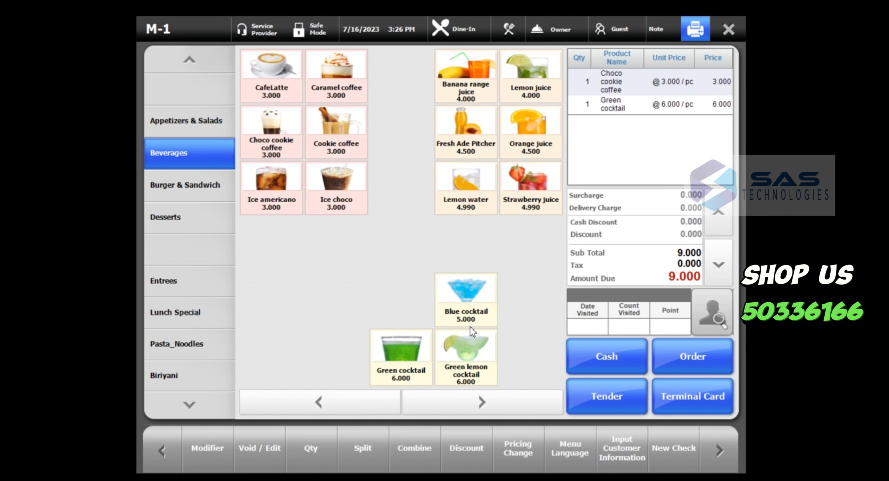
{"action": "left_click", "coordinate": [705, 354]}
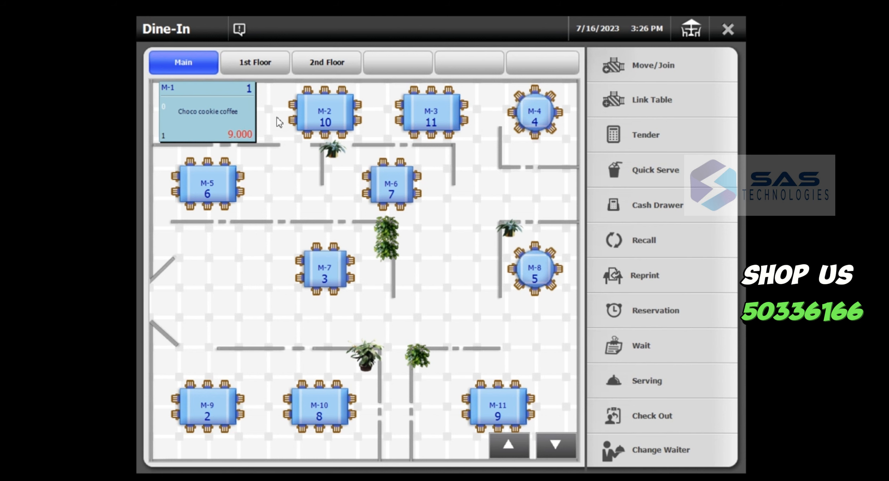
- Open table M-2 and add one Chicken Biriyani
{"action": "left_click", "coordinate": [329, 119]}
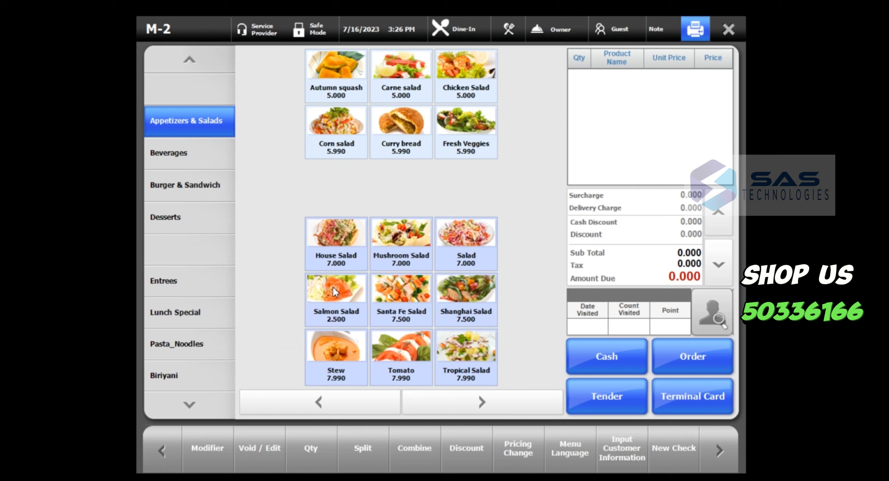
{"action": "left_click", "coordinate": [170, 375]}
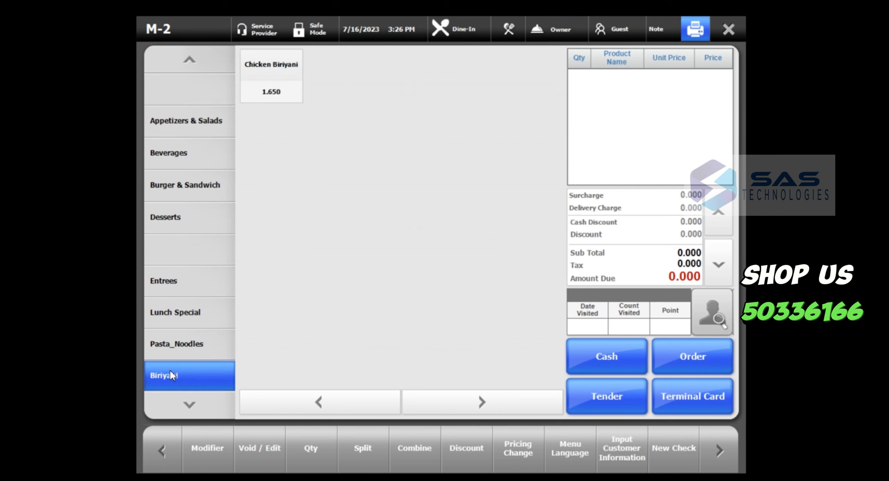
{"action": "left_click", "coordinate": [282, 91]}
{"action": "left_click", "coordinate": [457, 332]}
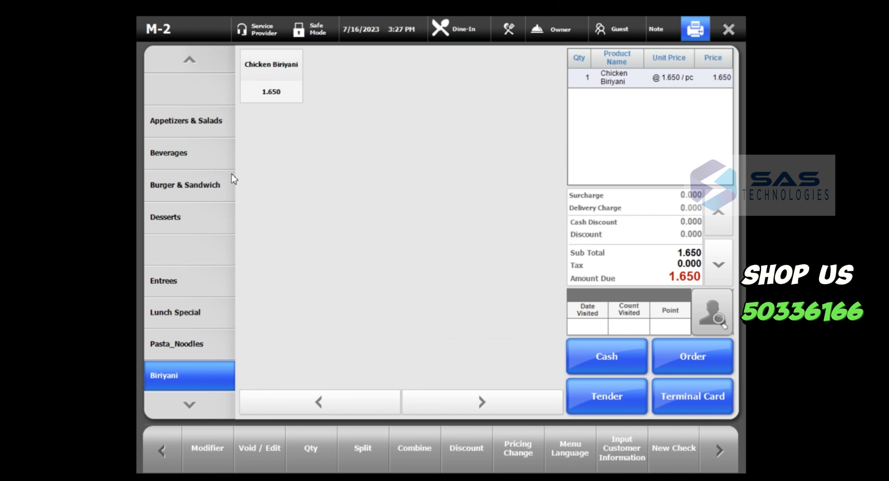
{"action": "left_click", "coordinate": [178, 153]}
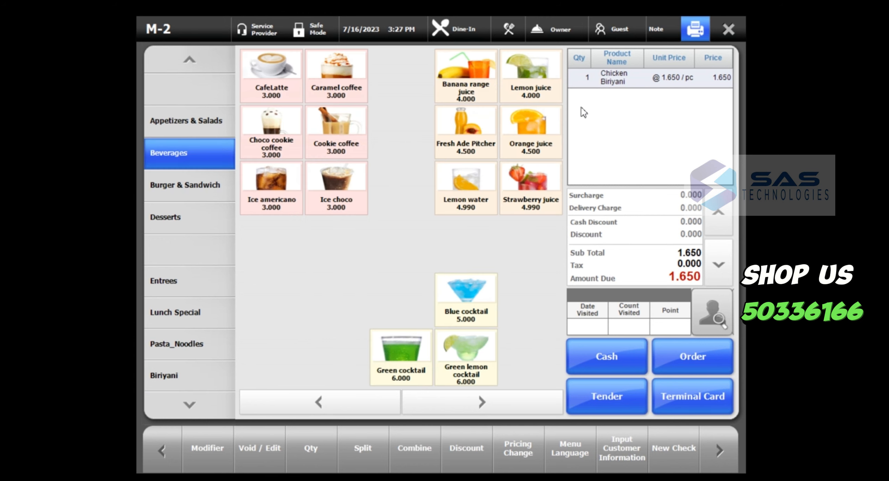
- Add kitchen notes No pepper, No spicy souce and custom 'No mint' to the biriyani
{"action": "left_click", "coordinate": [508, 31]}
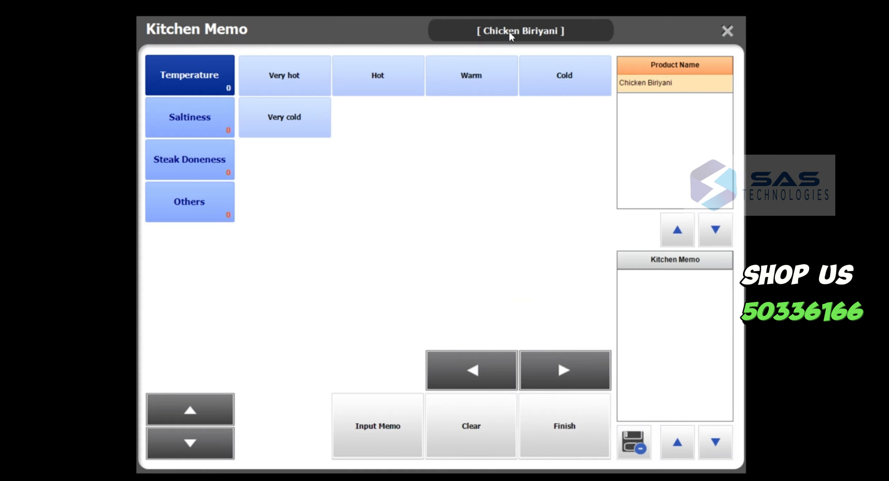
{"action": "left_click", "coordinate": [205, 201]}
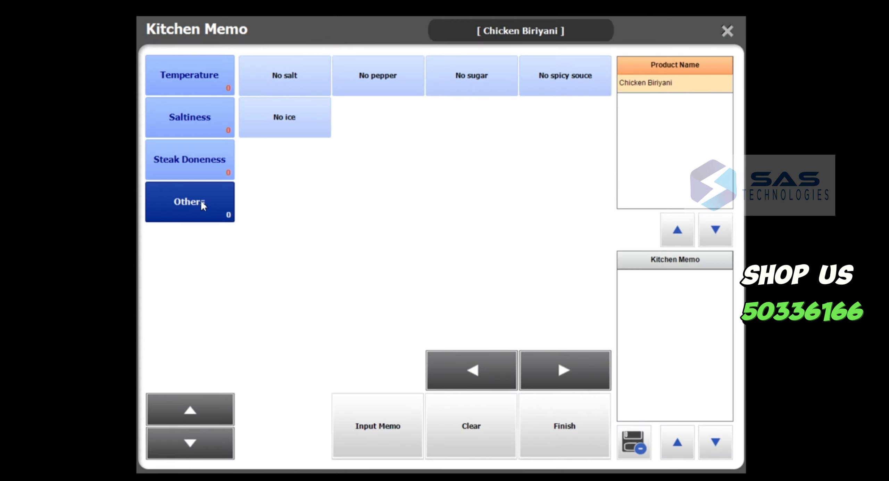
{"action": "left_click", "coordinate": [389, 83]}
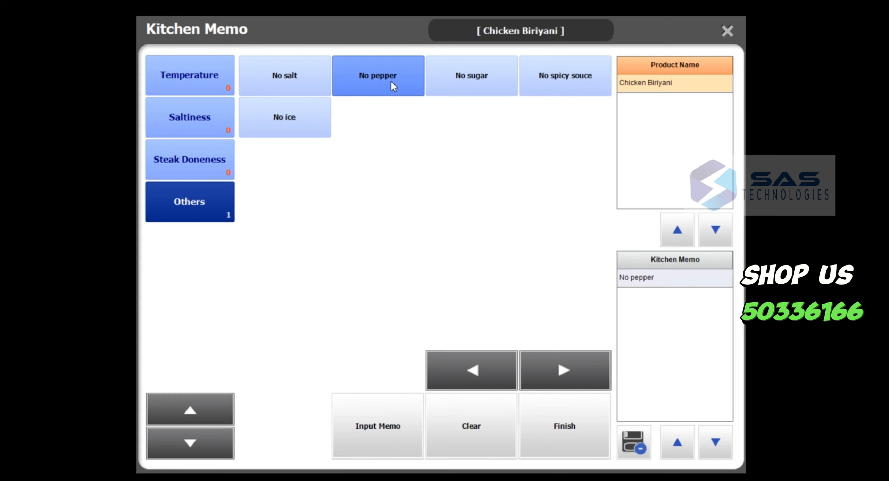
{"action": "left_click", "coordinate": [568, 79]}
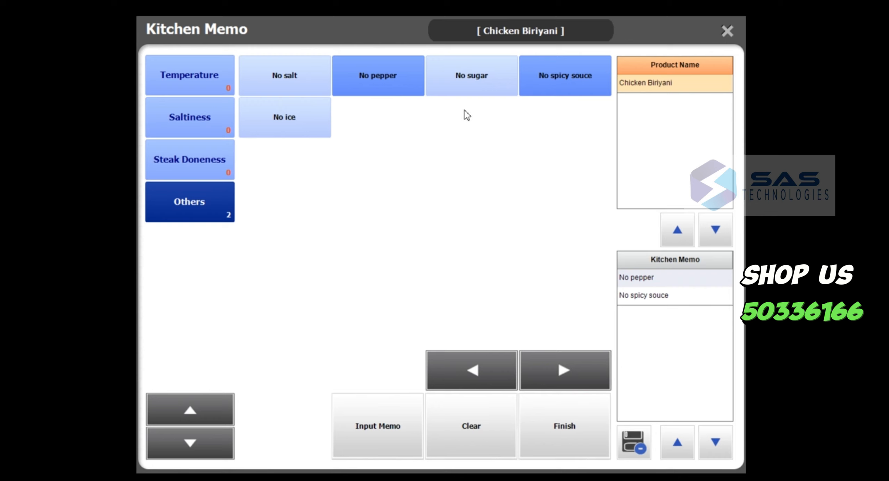
{"action": "left_click", "coordinate": [388, 427]}
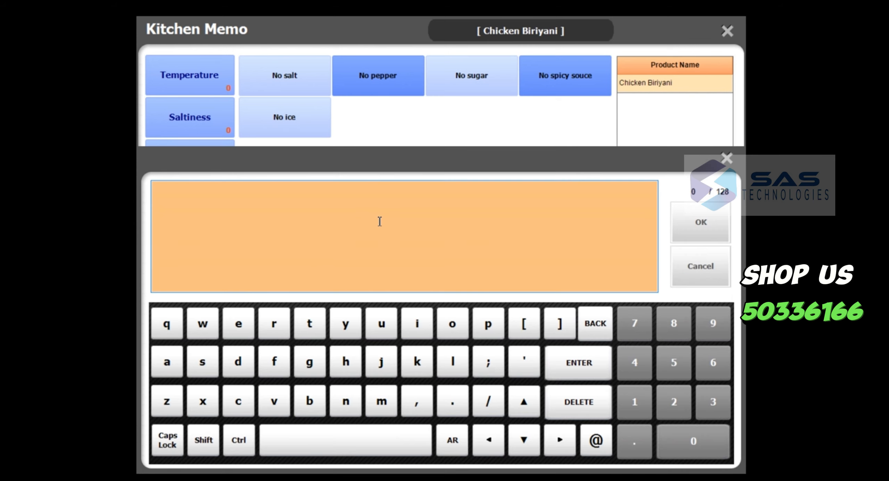
{"action": "type", "text": "No mint"}
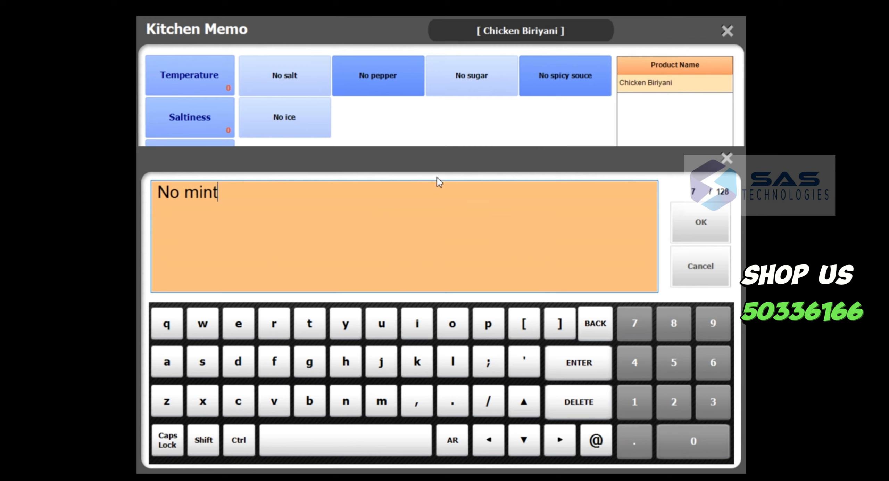
{"action": "left_click", "coordinate": [705, 223]}
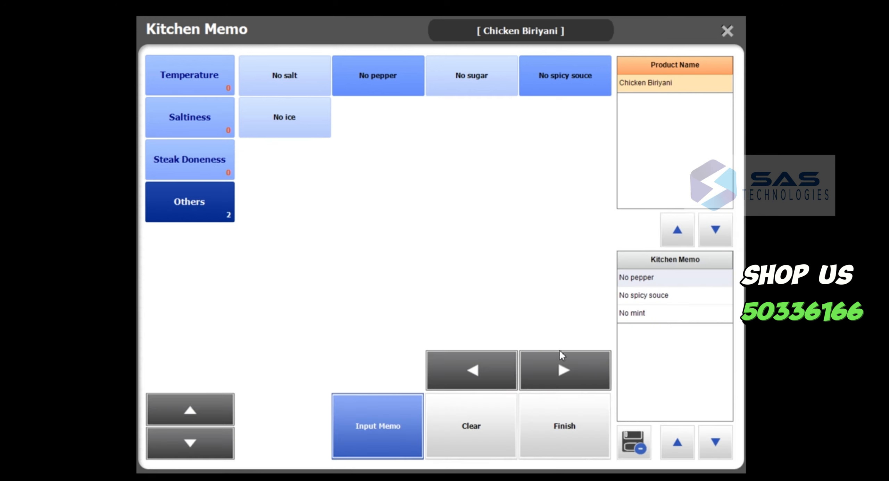
{"action": "left_click", "coordinate": [548, 434]}
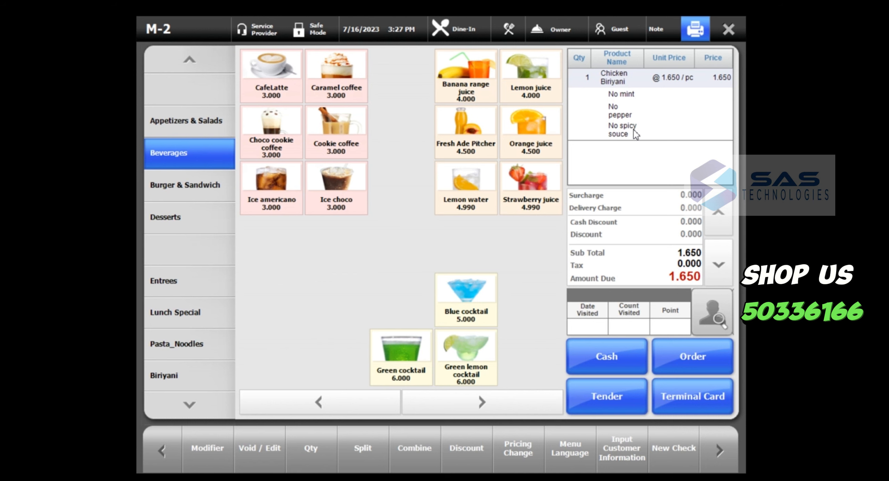
- Send M-2's order, then add two Choco Ice to table M-1 and send it
{"action": "left_click", "coordinate": [706, 352]}
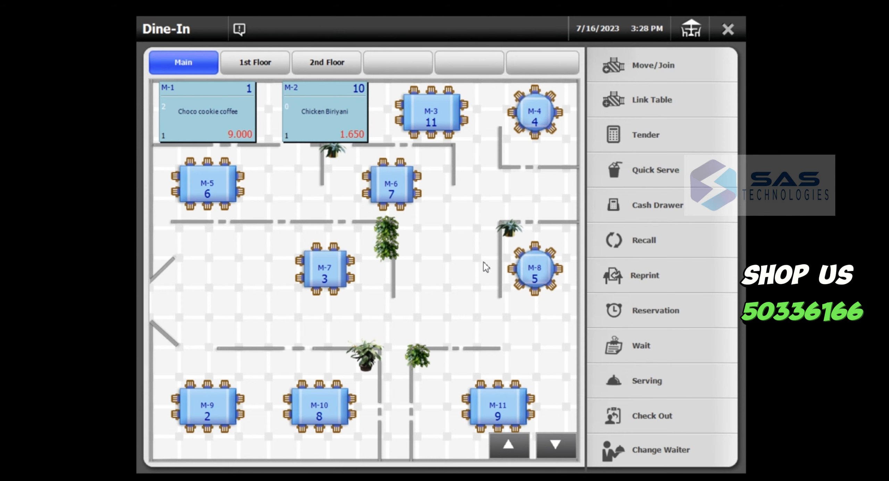
{"action": "left_click", "coordinate": [231, 134]}
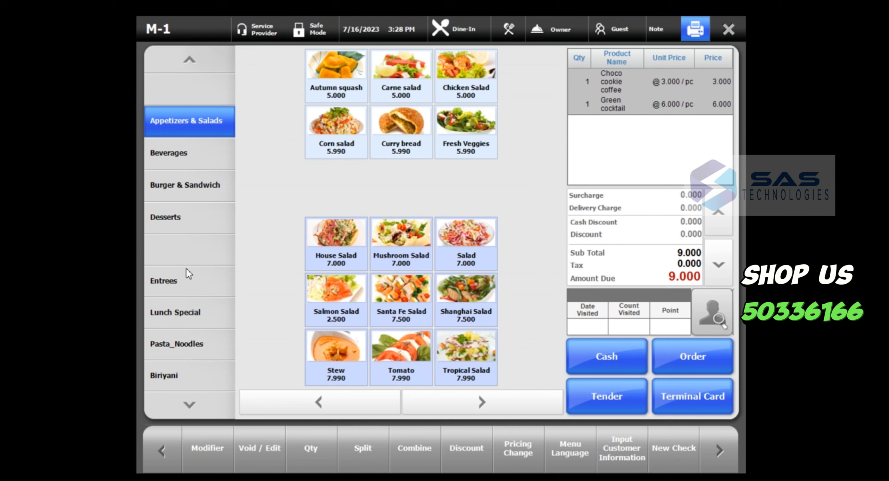
{"action": "left_click", "coordinate": [179, 217]}
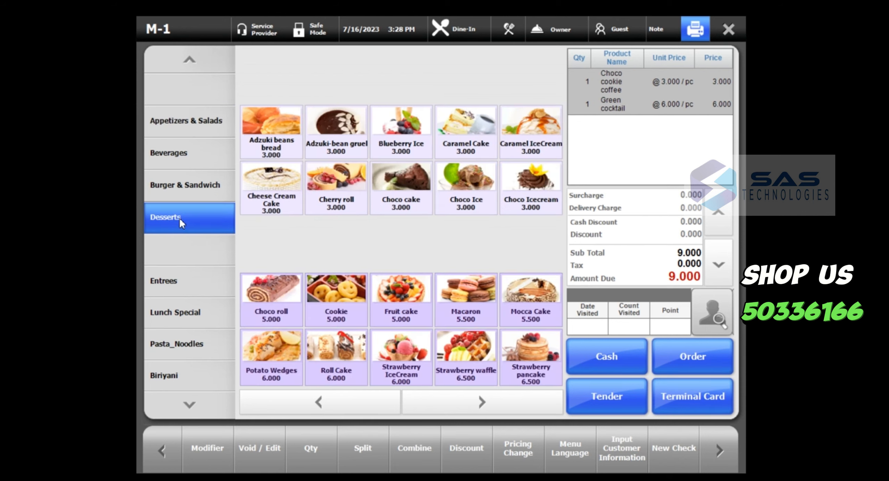
{"action": "left_click", "coordinate": [472, 204]}
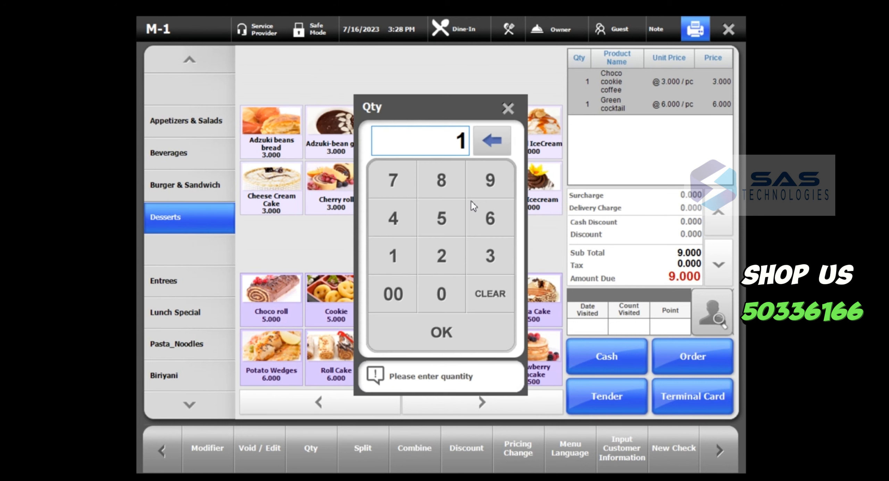
{"action": "left_click", "coordinate": [442, 257]}
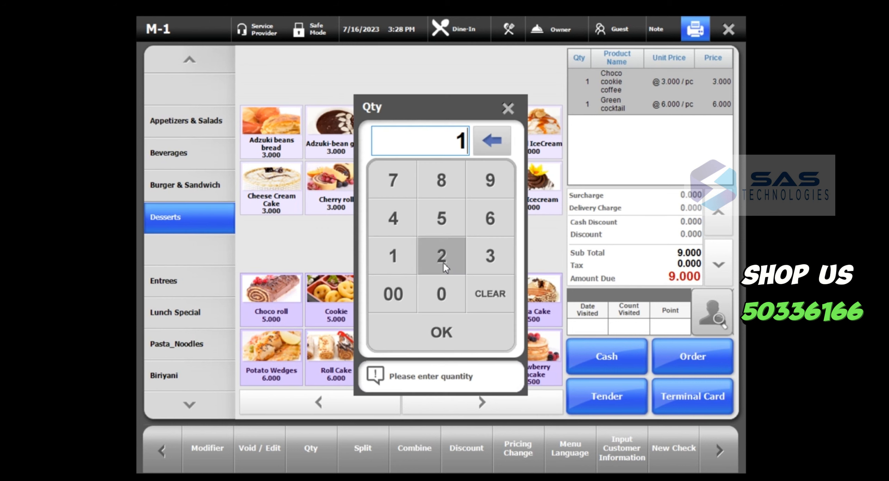
{"action": "left_click", "coordinate": [450, 330]}
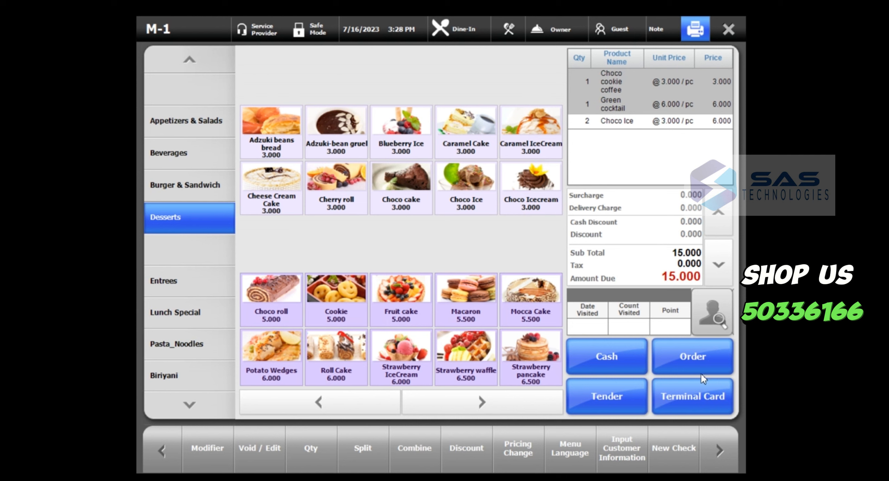
{"action": "left_click", "coordinate": [692, 361]}
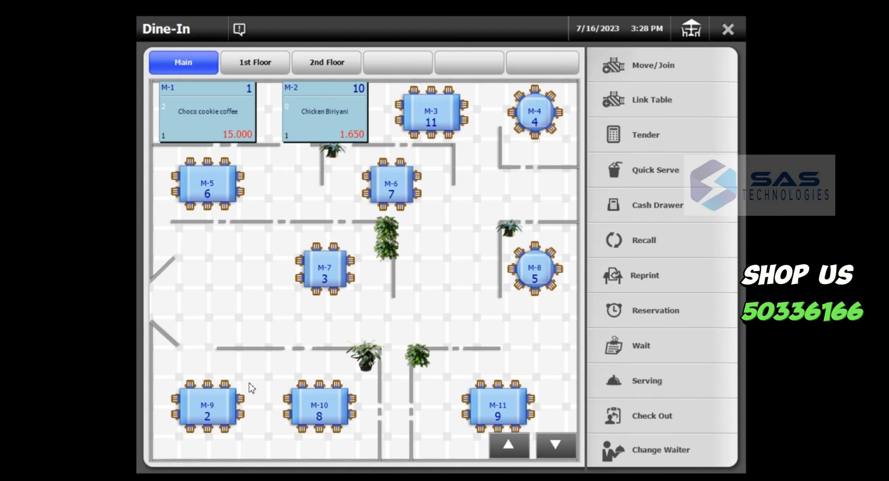
- Move the 15.000 check from table M-1 to table M-7
{"action": "left_click", "coordinate": [651, 64]}
{"action": "left_click", "coordinate": [214, 129]}
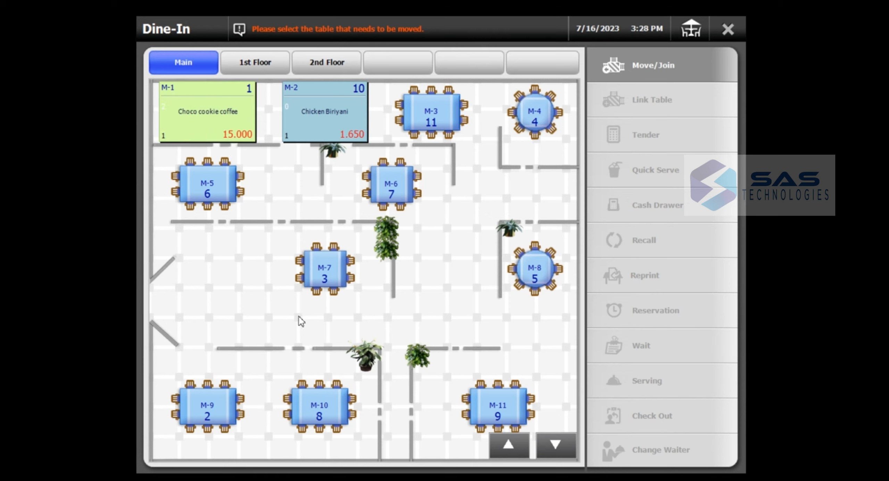
{"action": "left_click", "coordinate": [322, 272]}
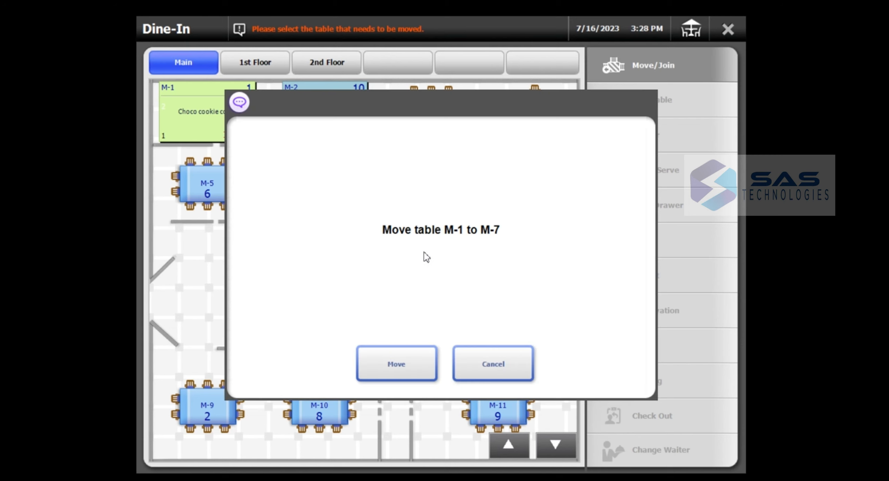
{"action": "left_click", "coordinate": [412, 368]}
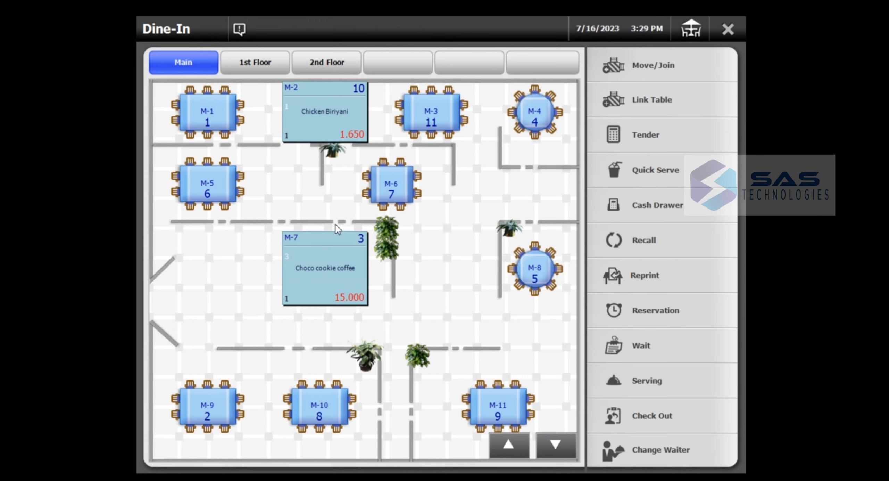
- Open payment for table M-2's bill, then back out of the payment screen
{"action": "left_click", "coordinate": [337, 127]}
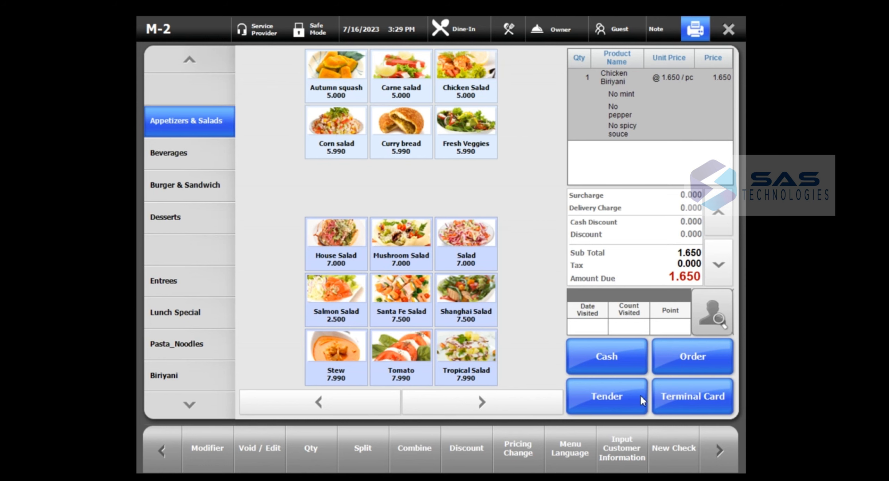
{"action": "left_click", "coordinate": [619, 396]}
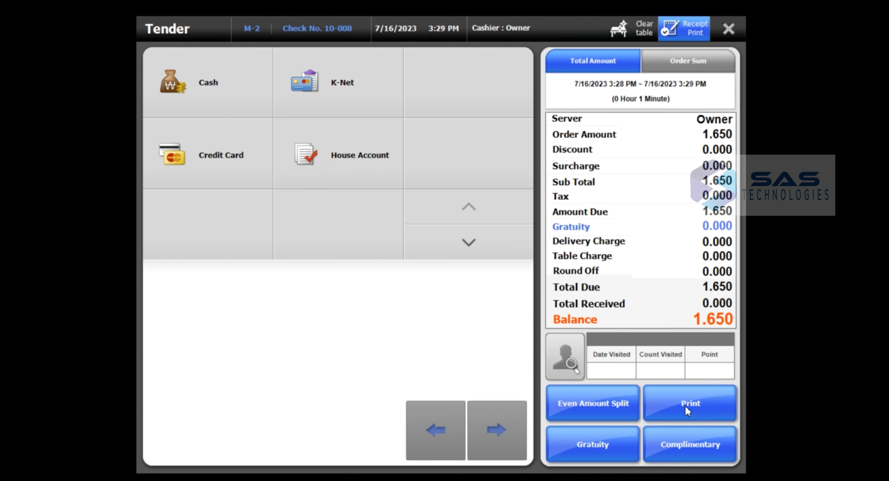
{"action": "left_click", "coordinate": [730, 30]}
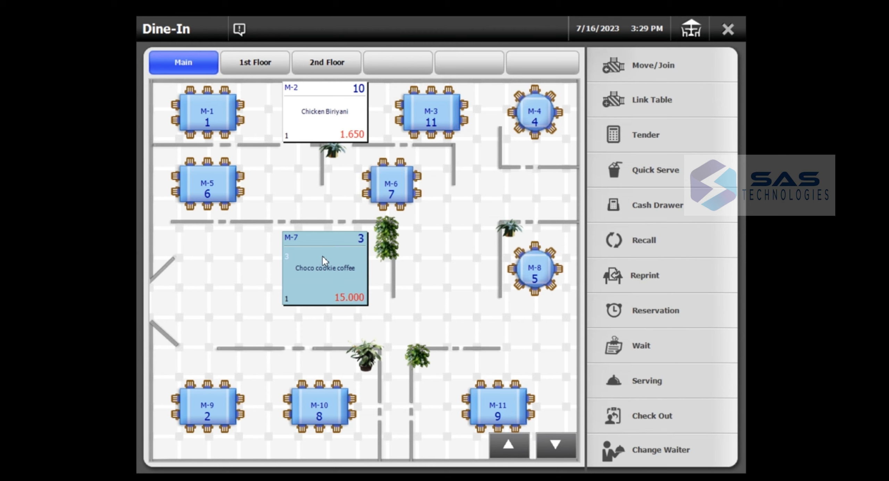
- Reopen table M-2's bill and pay the exact 1.650 in cash
{"action": "left_click", "coordinate": [335, 116]}
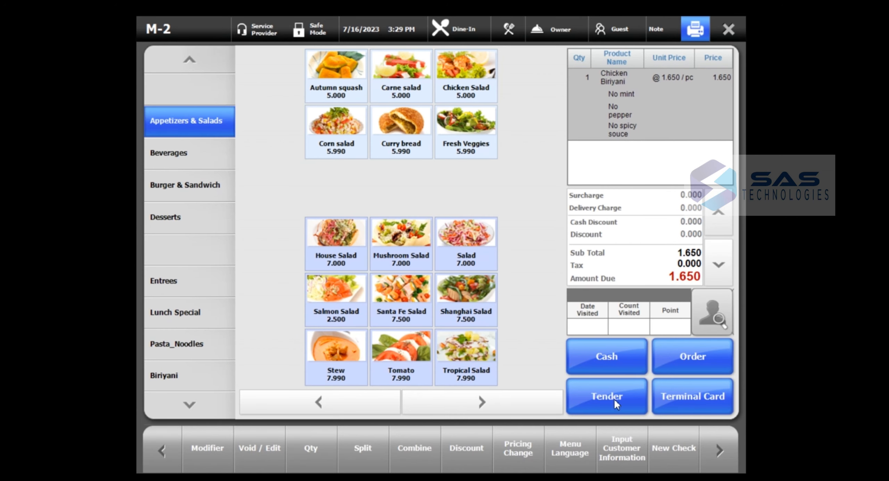
{"action": "left_click", "coordinate": [606, 403]}
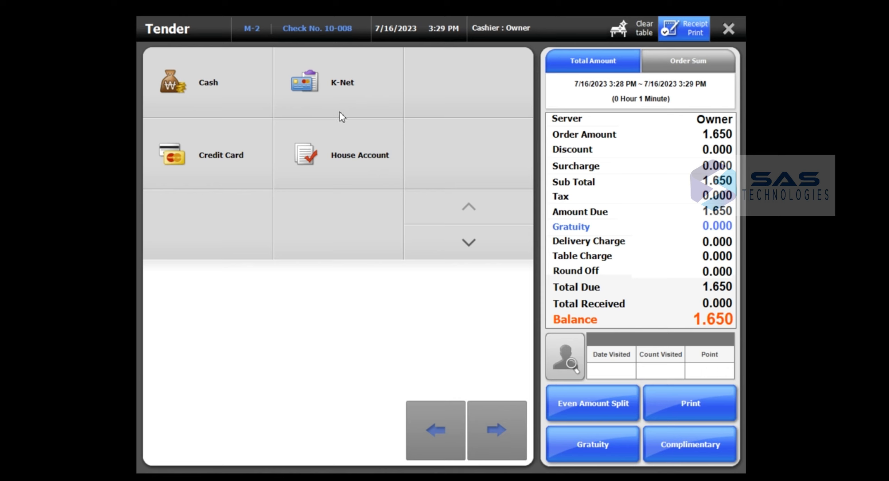
{"action": "left_click", "coordinate": [233, 93]}
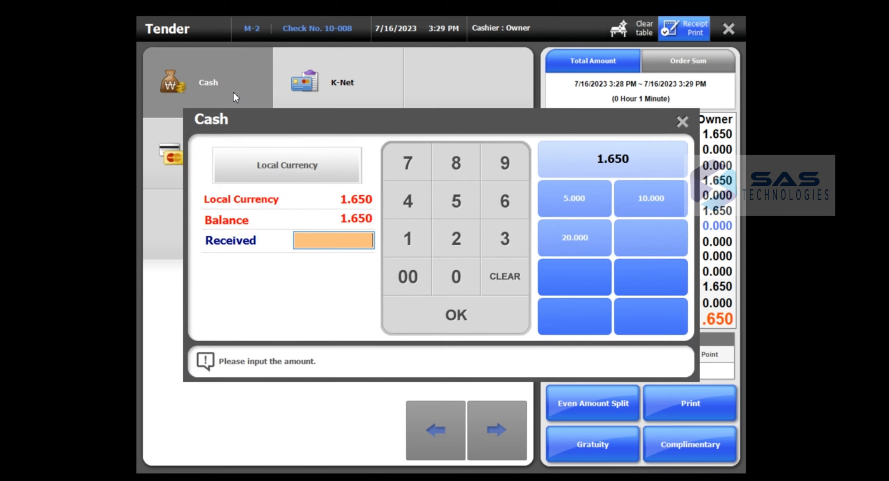
{"action": "left_click", "coordinate": [639, 155]}
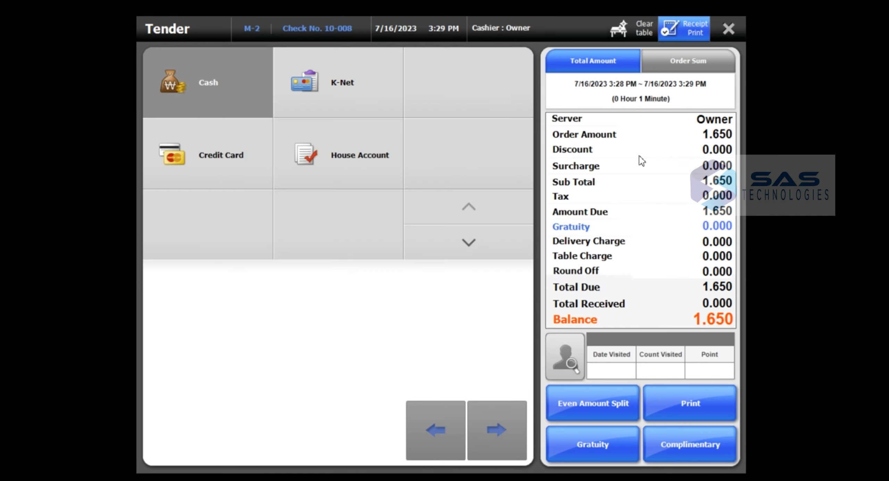
- Clear the zero-change notice and bring up payment for table M-7's bill
{"action": "left_click", "coordinate": [450, 360]}
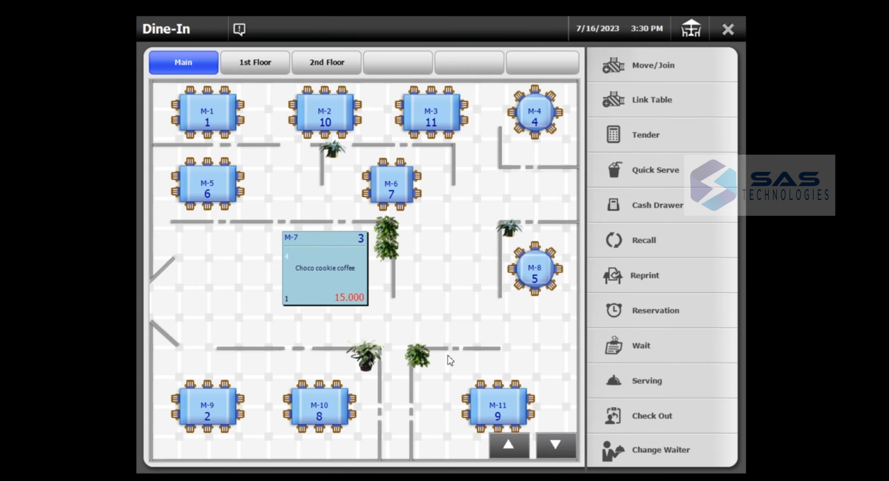
{"action": "left_click", "coordinate": [330, 269]}
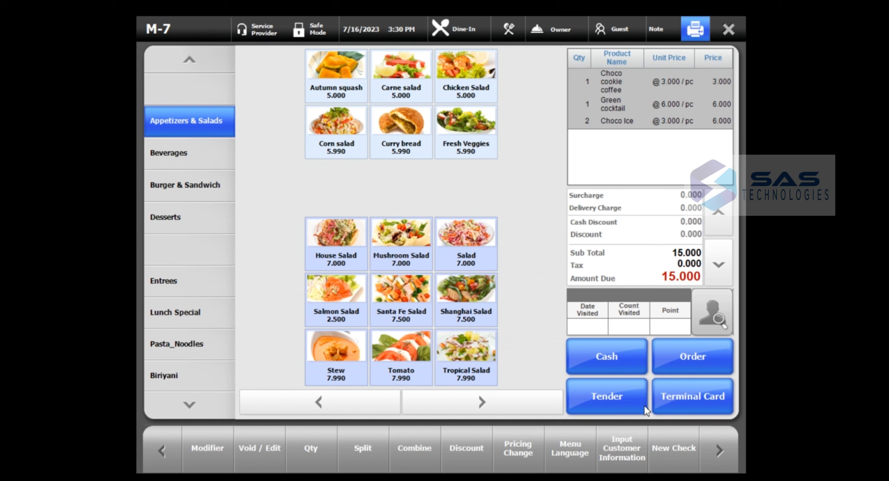
{"action": "left_click", "coordinate": [614, 407]}
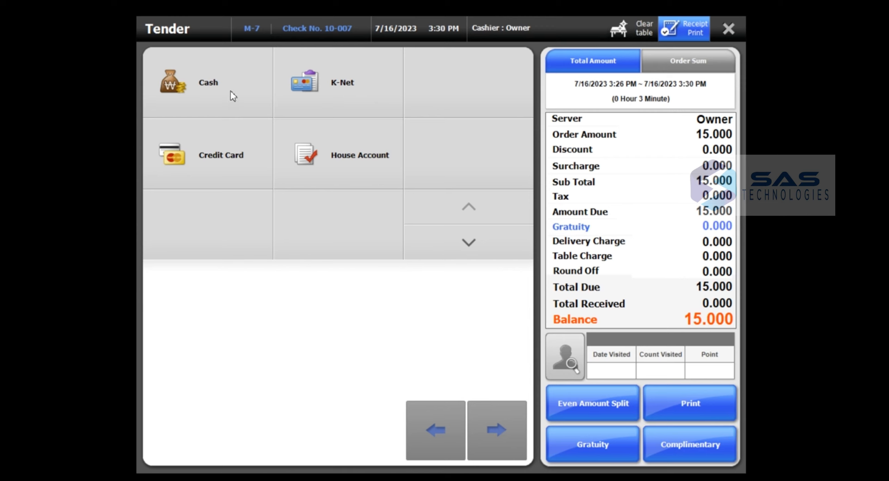
- Charge M-7's 15.000 bill to a customer's house account found through Customer Search
{"action": "left_click", "coordinate": [355, 177]}
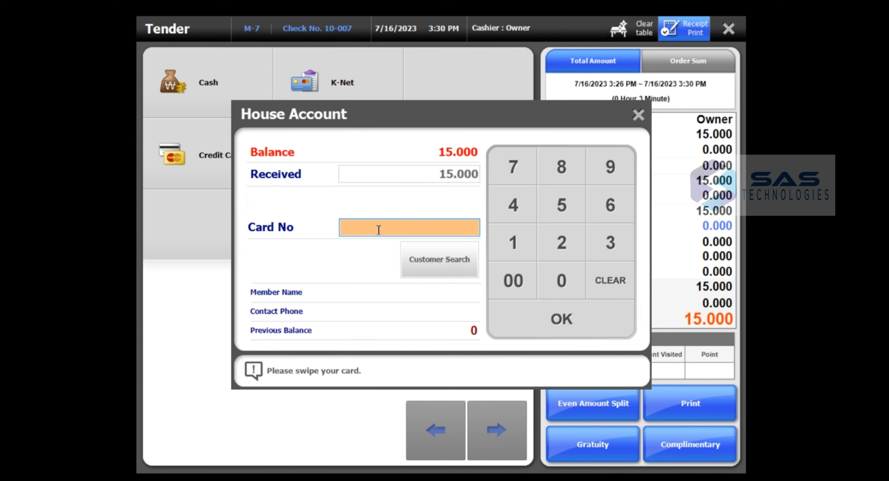
{"action": "left_click", "coordinate": [445, 258]}
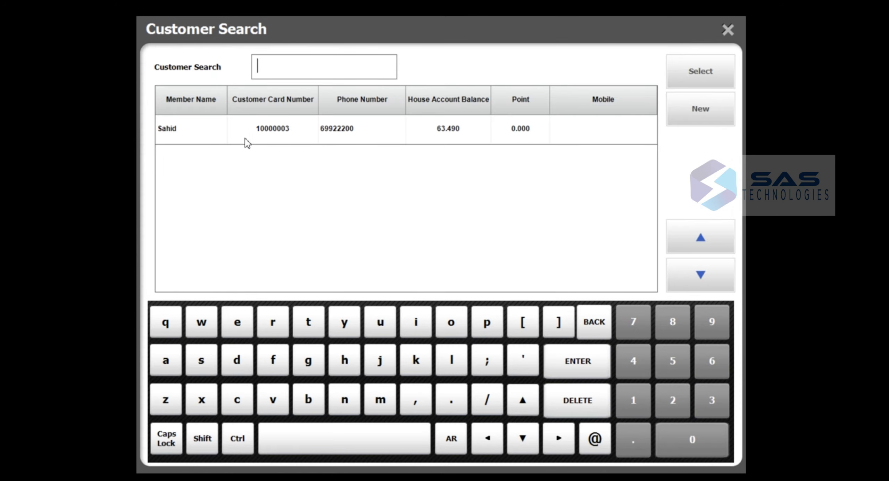
{"action": "left_click", "coordinate": [219, 141]}
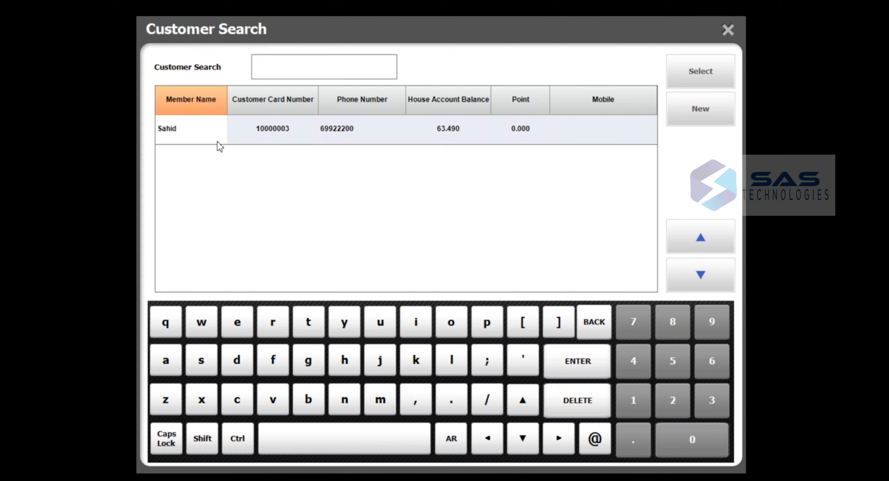
{"action": "left_click", "coordinate": [712, 73]}
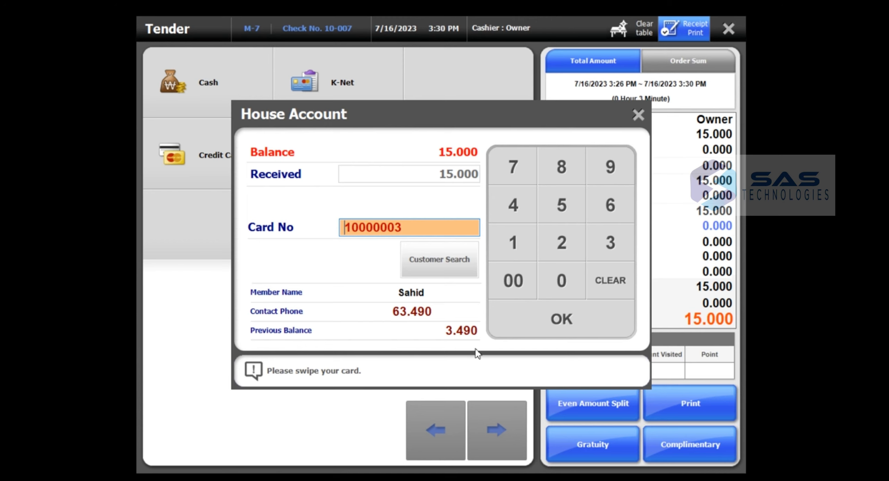
{"action": "left_click", "coordinate": [562, 320]}
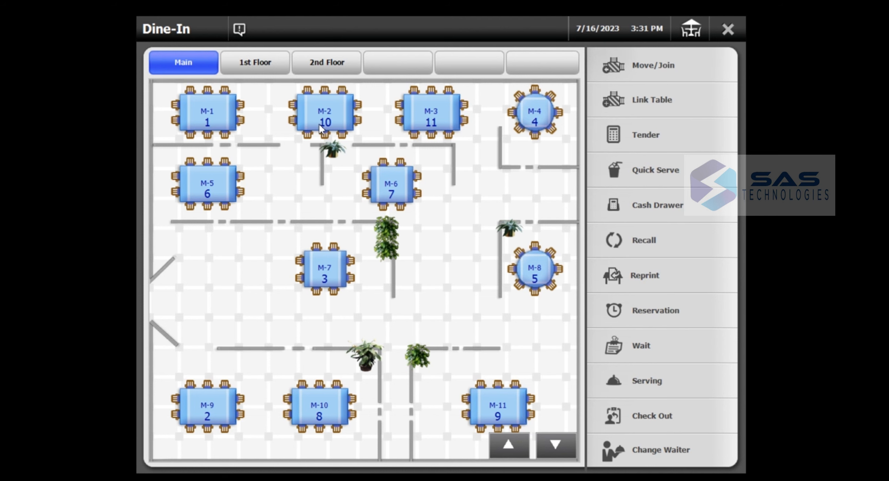
- Order one Santa Fe Salad (7.500) on table M-1 and send it
{"action": "left_click", "coordinate": [213, 111]}
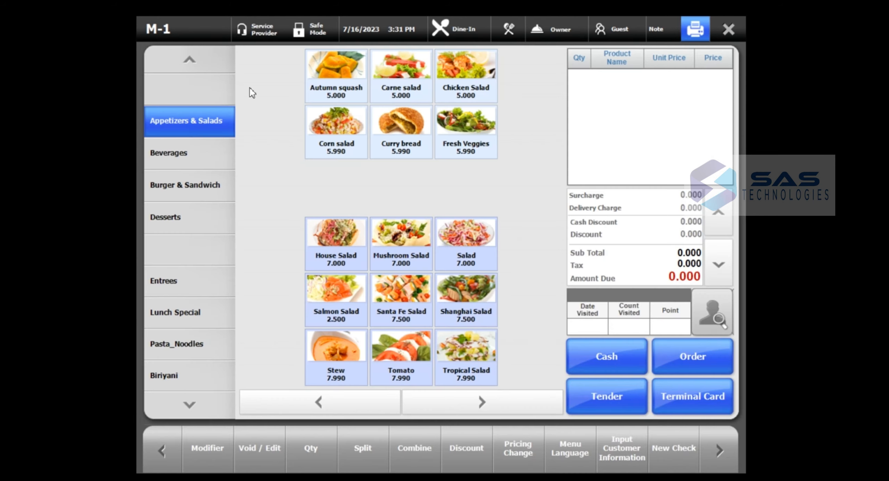
{"action": "left_click", "coordinate": [385, 296]}
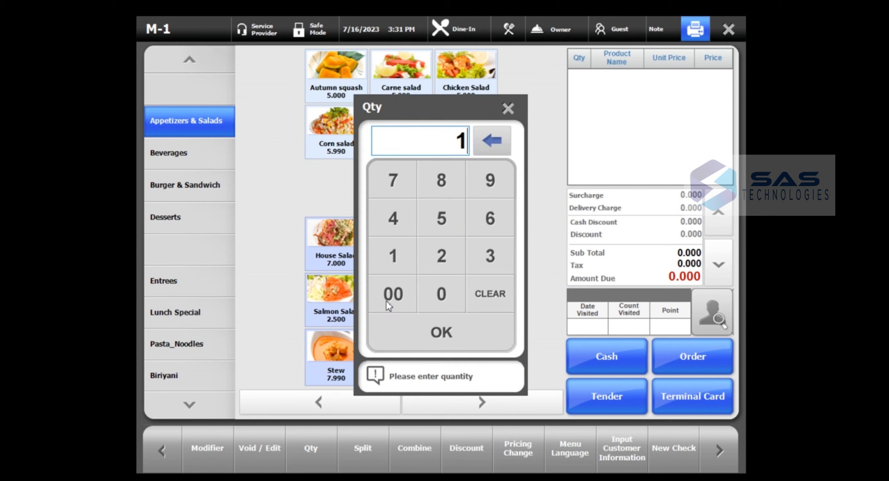
{"action": "left_click", "coordinate": [439, 339]}
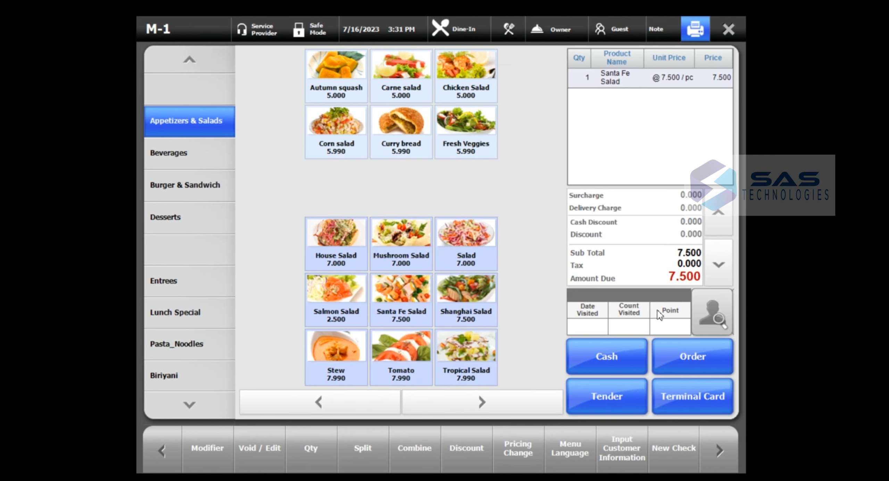
{"action": "left_click", "coordinate": [683, 358]}
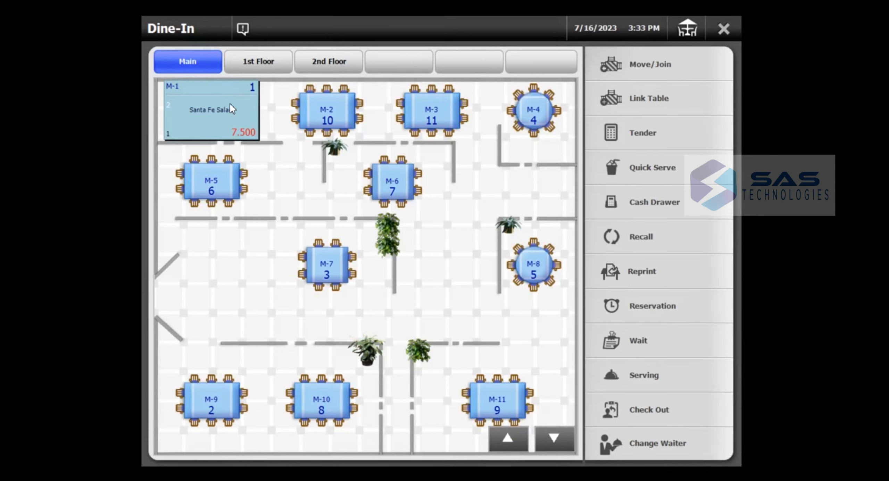
- Start a new check on M-1 with one Salad (7.000) and send it
{"action": "left_click", "coordinate": [230, 105]}
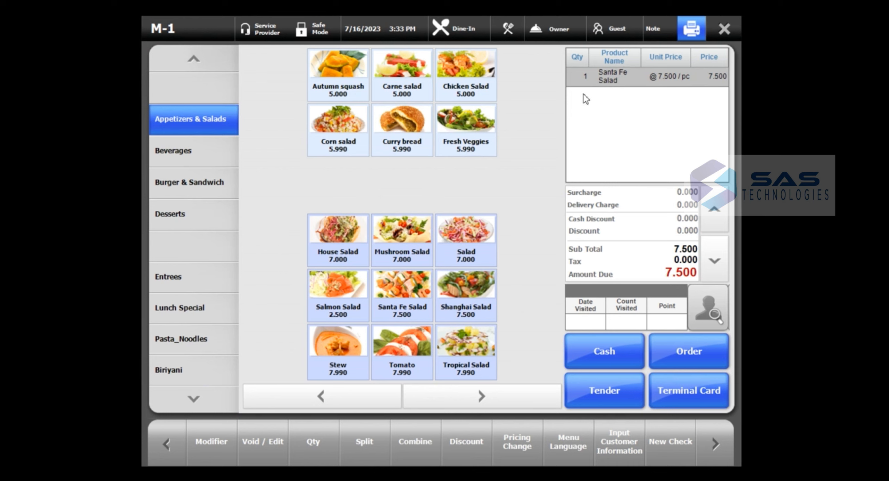
{"action": "left_click", "coordinate": [669, 446]}
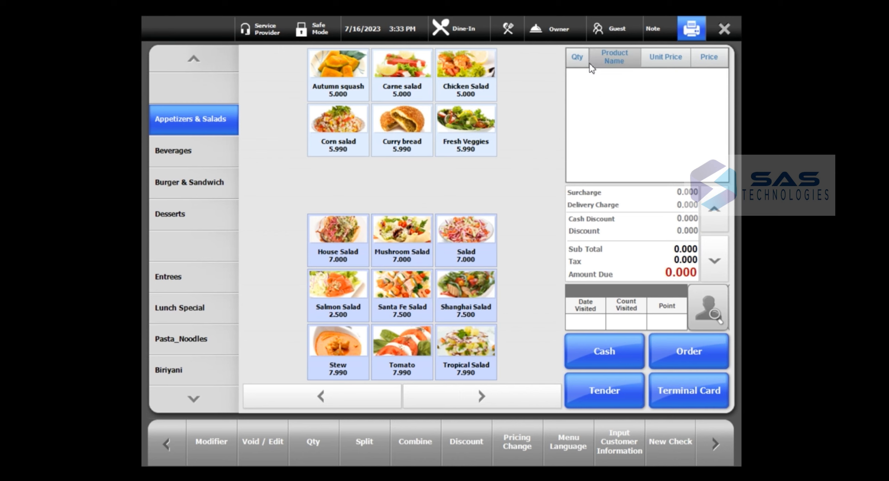
{"action": "left_click", "coordinate": [475, 247]}
{"action": "left_click", "coordinate": [426, 333]}
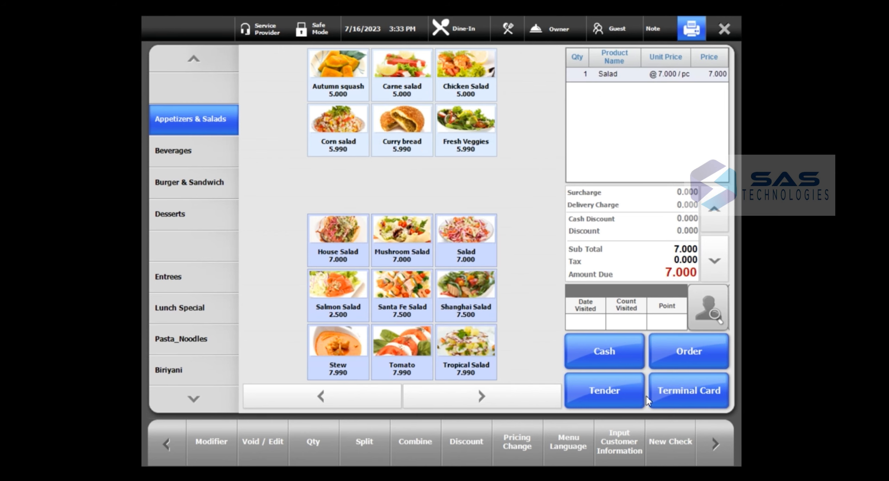
{"action": "left_click", "coordinate": [696, 345]}
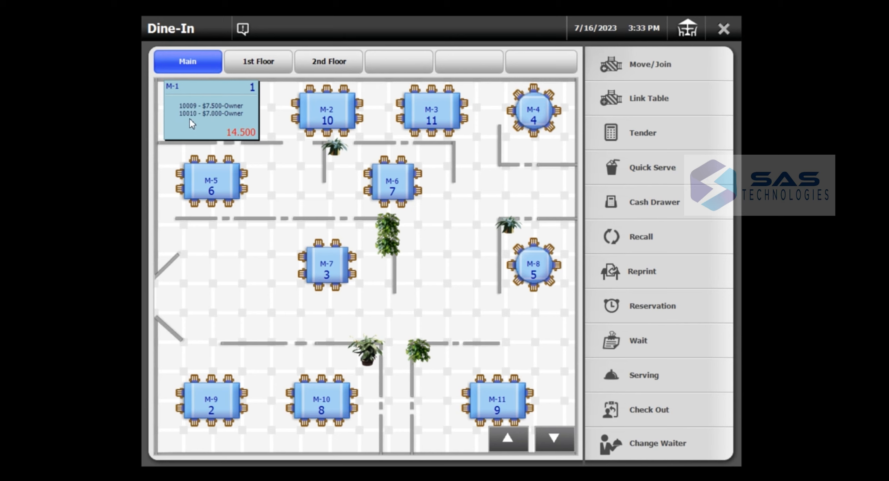
{"action": "left_click", "coordinate": [238, 123]}
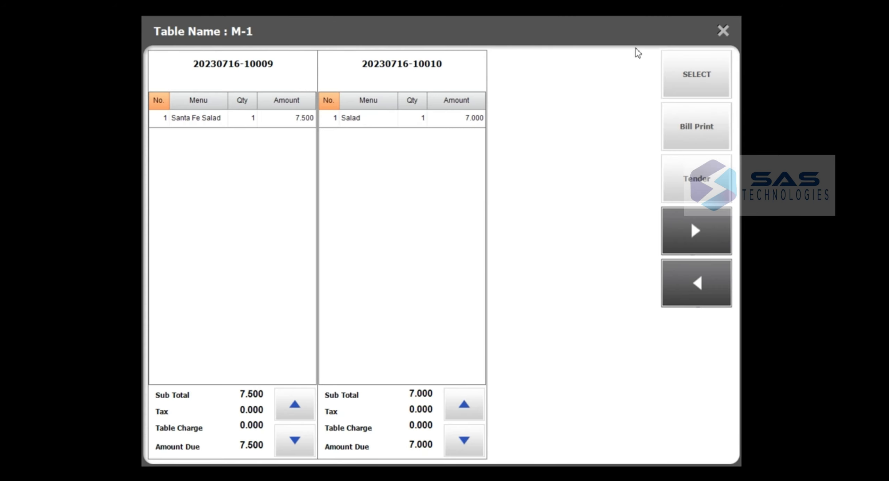
{"action": "left_click", "coordinate": [700, 84]}
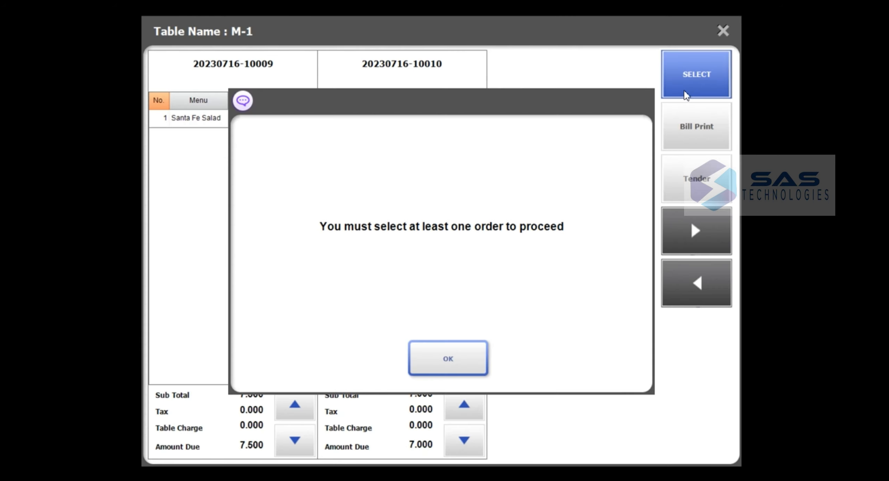
{"action": "left_click", "coordinate": [448, 360]}
{"action": "left_click", "coordinate": [304, 80]}
{"action": "left_click", "coordinate": [681, 75]}
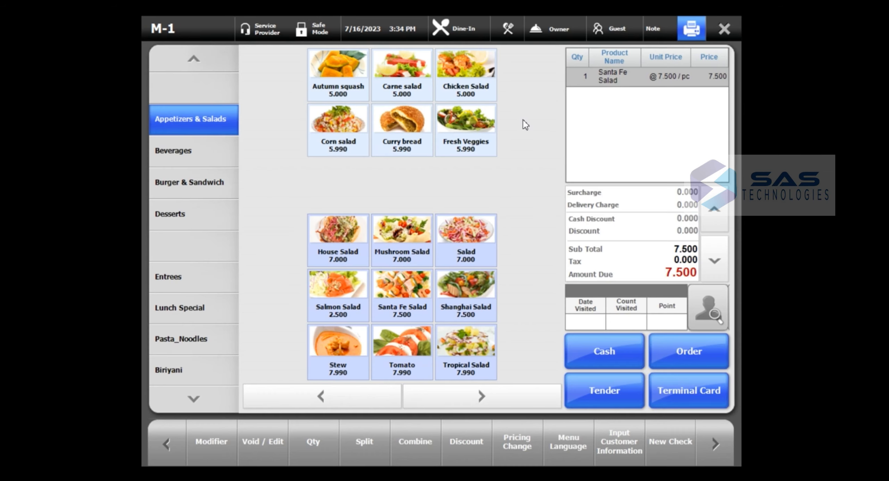
- Start a new check on M-1 with one Tomato (7.990) and send it
{"action": "left_click", "coordinate": [679, 448]}
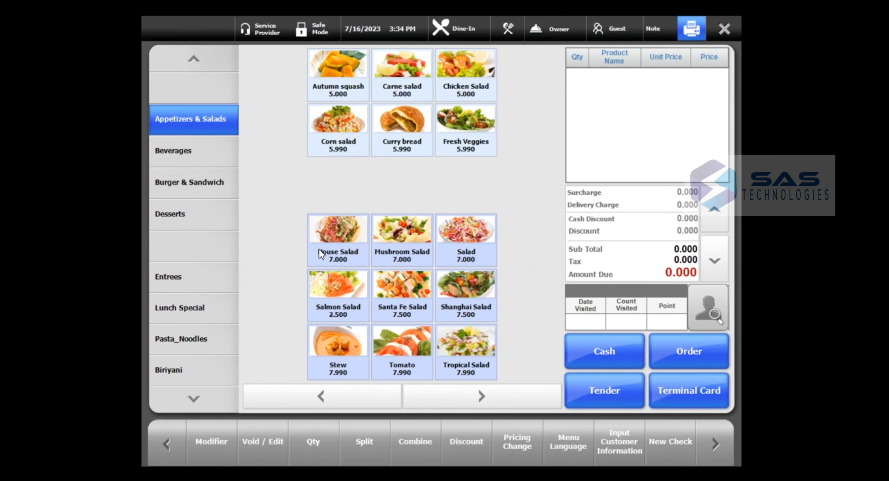
{"action": "left_click", "coordinate": [349, 230]}
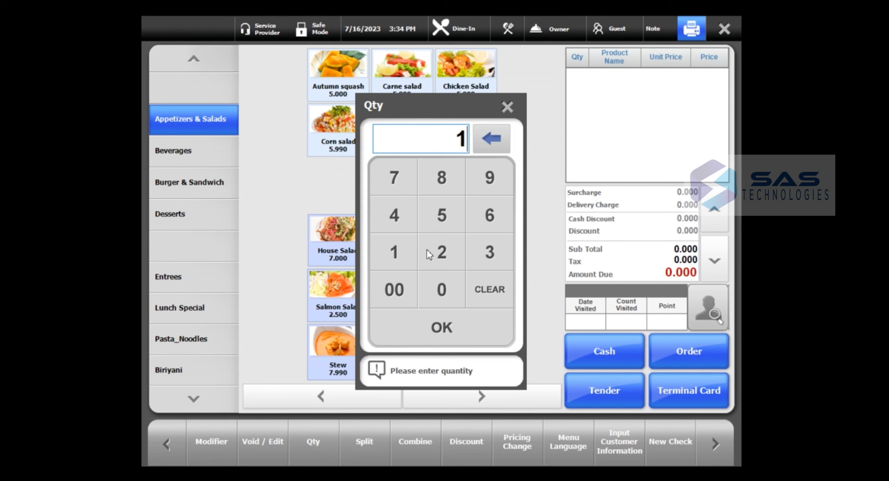
{"action": "left_click", "coordinate": [508, 107]}
{"action": "left_click", "coordinate": [401, 346]}
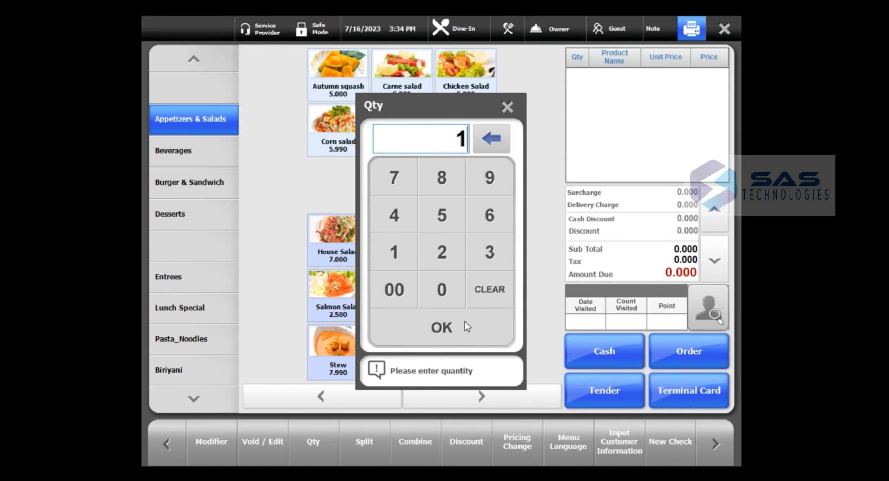
{"action": "left_click", "coordinate": [457, 329]}
{"action": "left_click", "coordinate": [702, 350]}
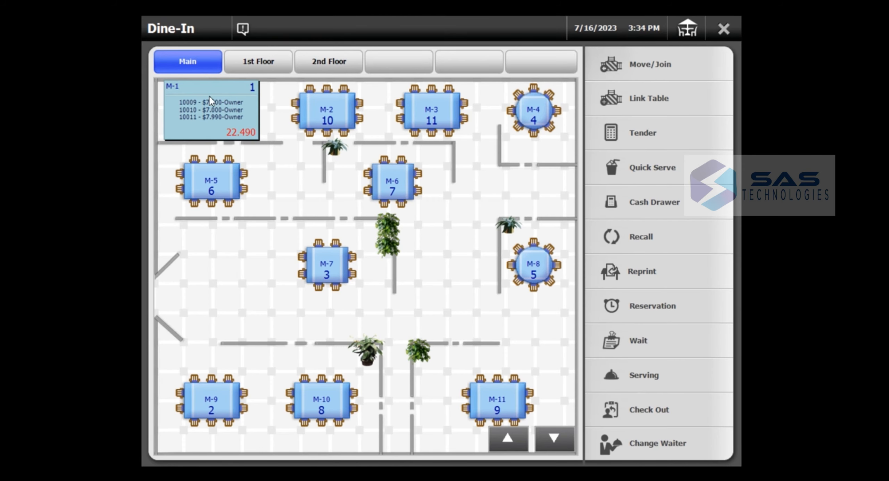
{"action": "left_click", "coordinate": [214, 118]}
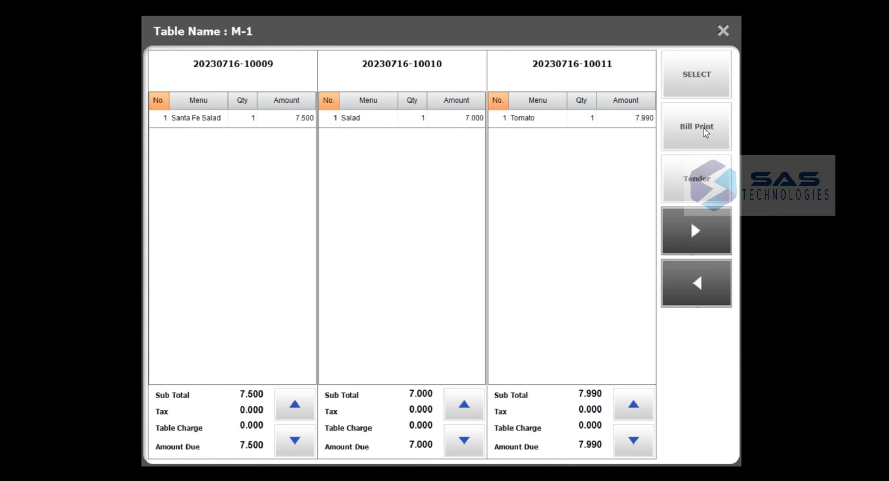
{"action": "left_click", "coordinate": [267, 73]}
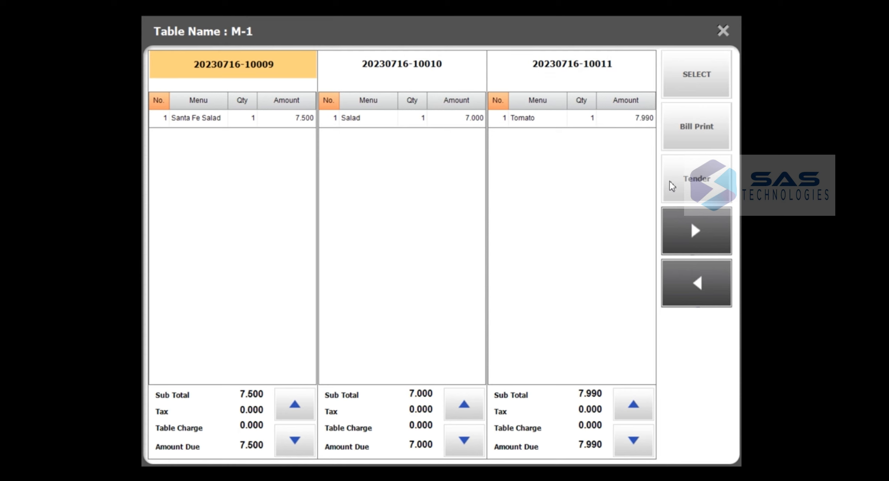
{"action": "left_click", "coordinate": [694, 194]}
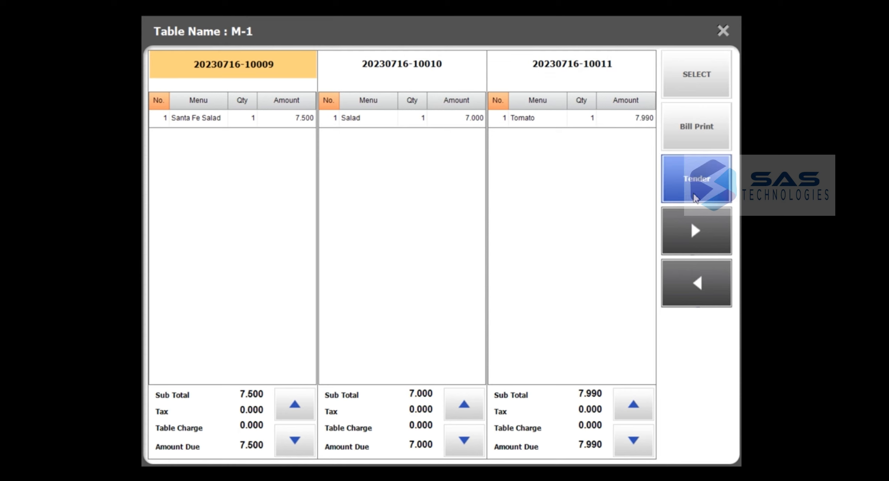
{"action": "left_click", "coordinate": [237, 85]}
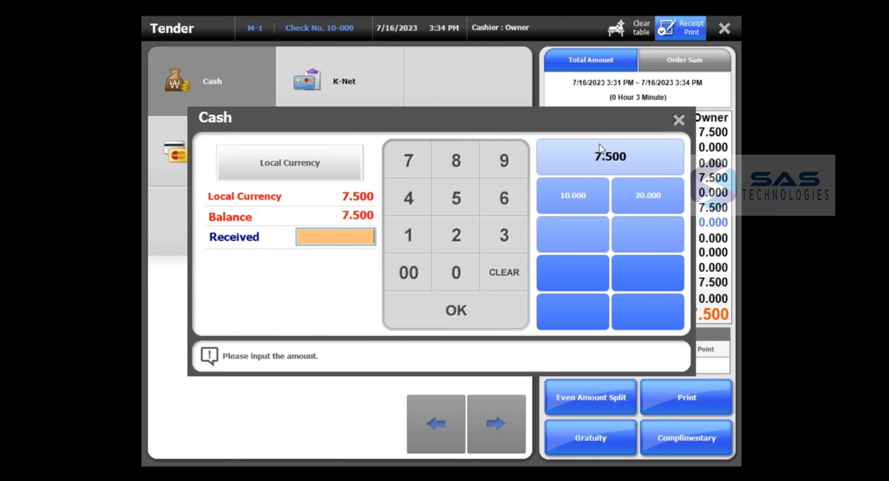
{"action": "left_click", "coordinate": [580, 192]}
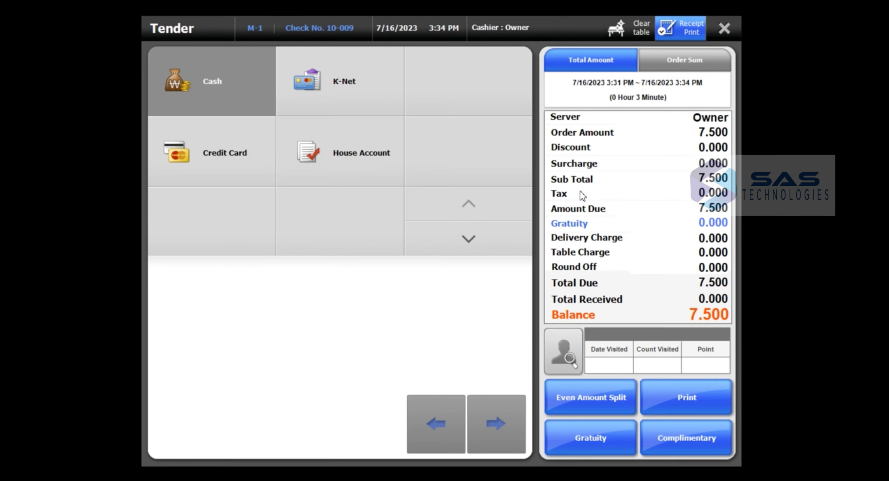
{"action": "left_click", "coordinate": [450, 364]}
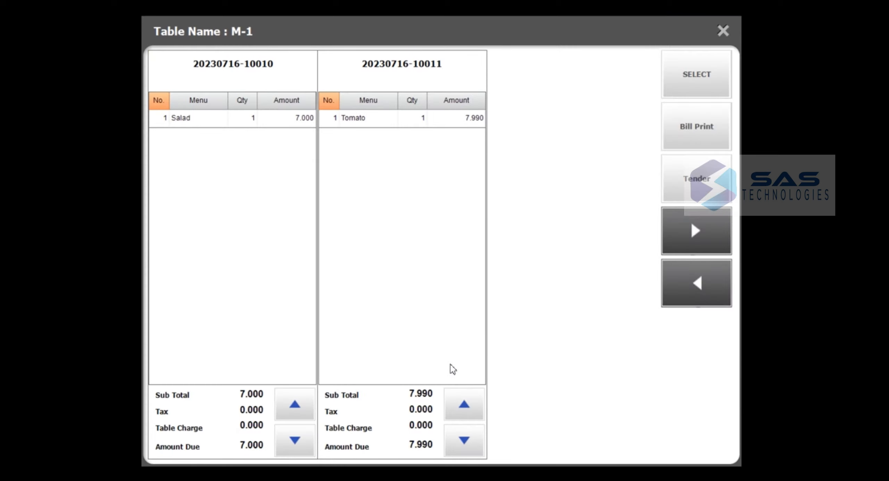
{"action": "left_click", "coordinate": [267, 73]}
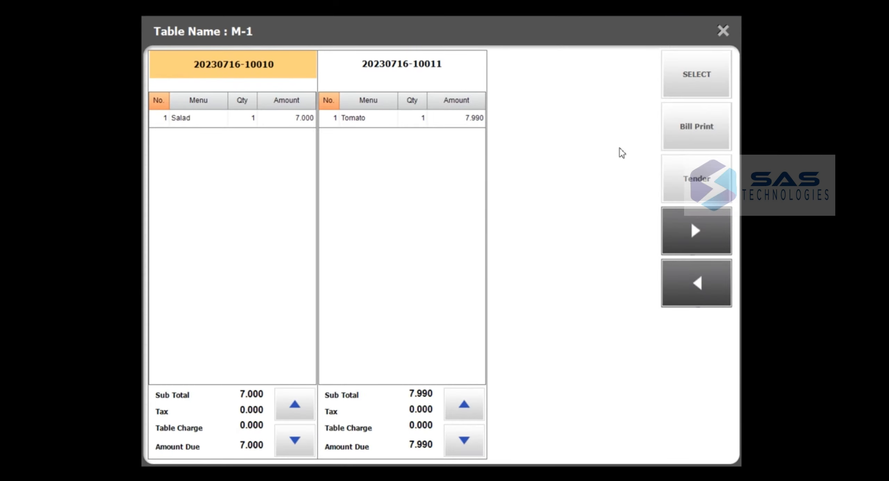
{"action": "left_click", "coordinate": [709, 191]}
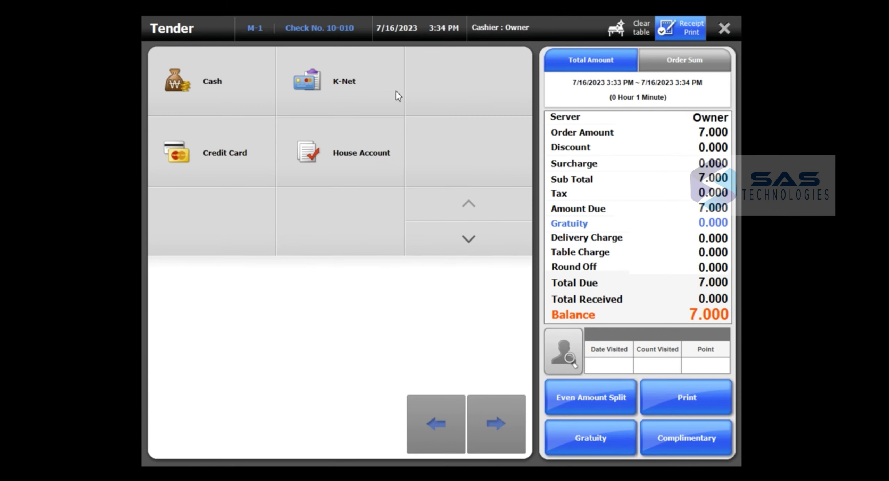
{"action": "left_click", "coordinate": [378, 73]}
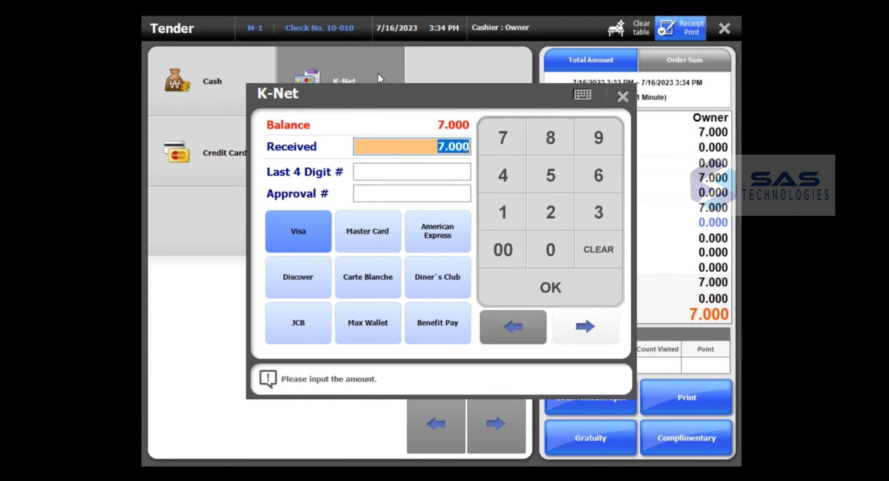
{"action": "type", "text": "5000"}
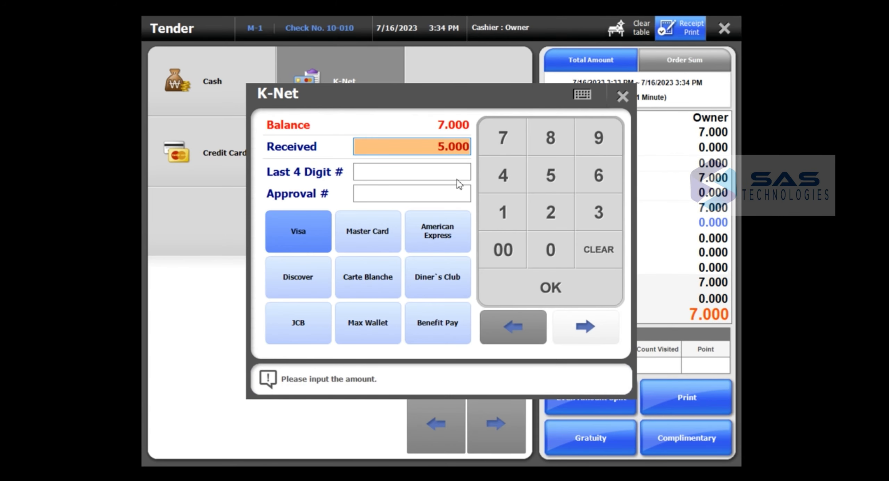
{"action": "left_click", "coordinate": [551, 296]}
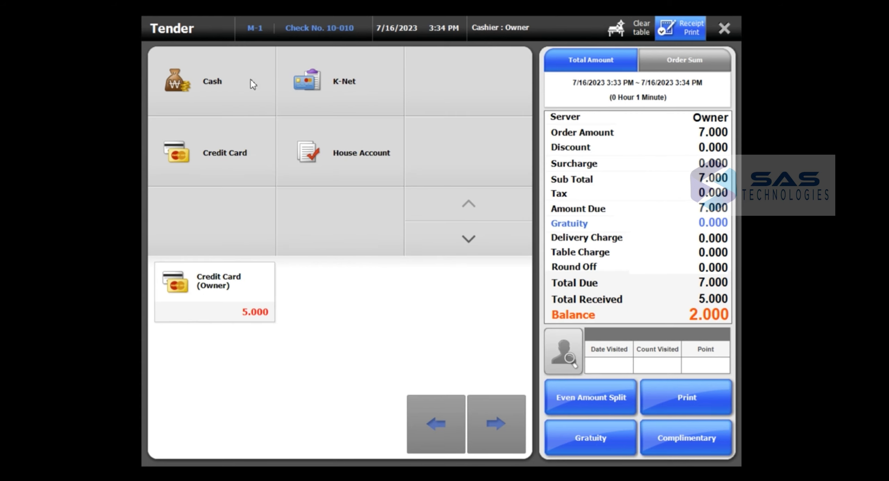
- Pay the remaining 2.000 with 5.000 cash, leaving 3.000 change
{"action": "left_click", "coordinate": [232, 93]}
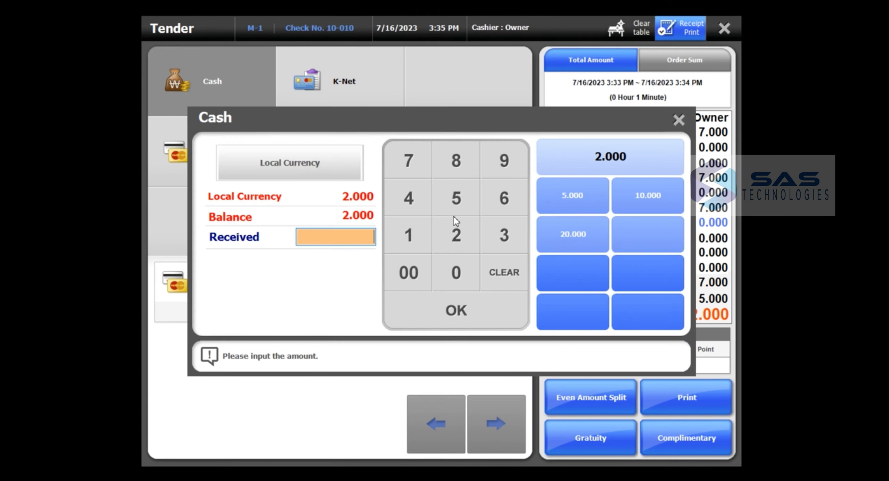
{"action": "left_click", "coordinate": [459, 204]}
{"action": "double_click", "coordinate": [461, 268]}
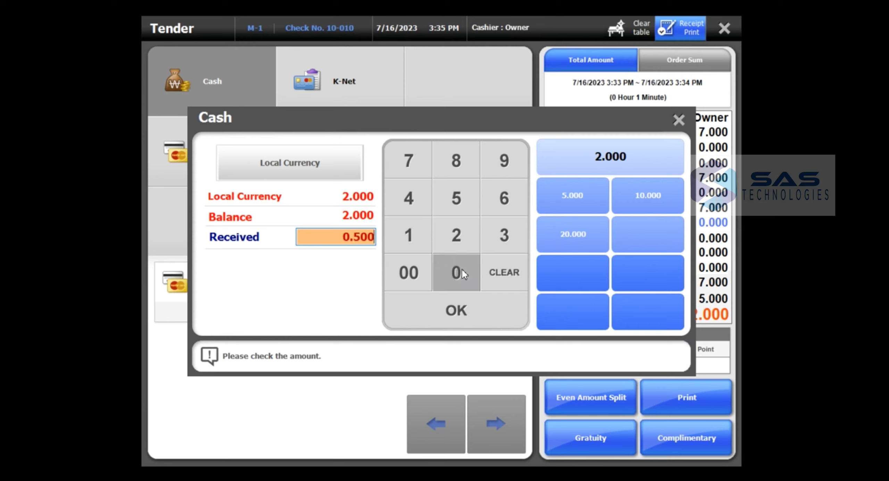
{"action": "left_click", "coordinate": [461, 268]}
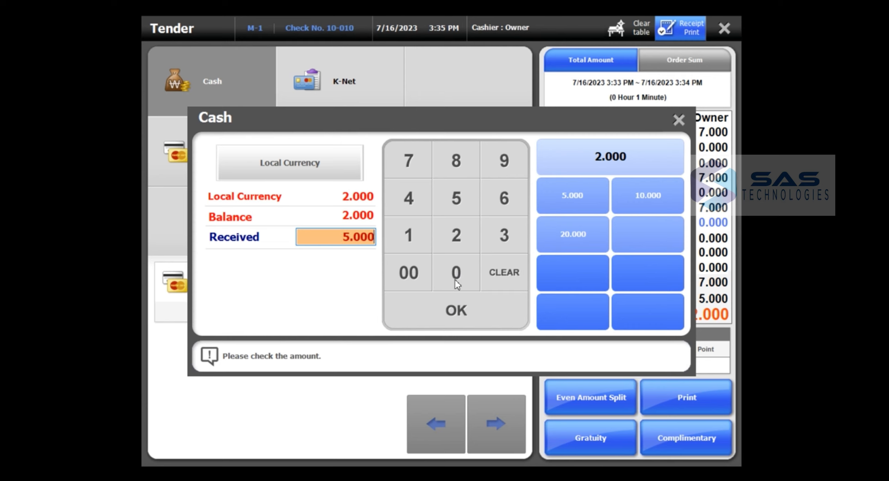
{"action": "left_click", "coordinate": [463, 316]}
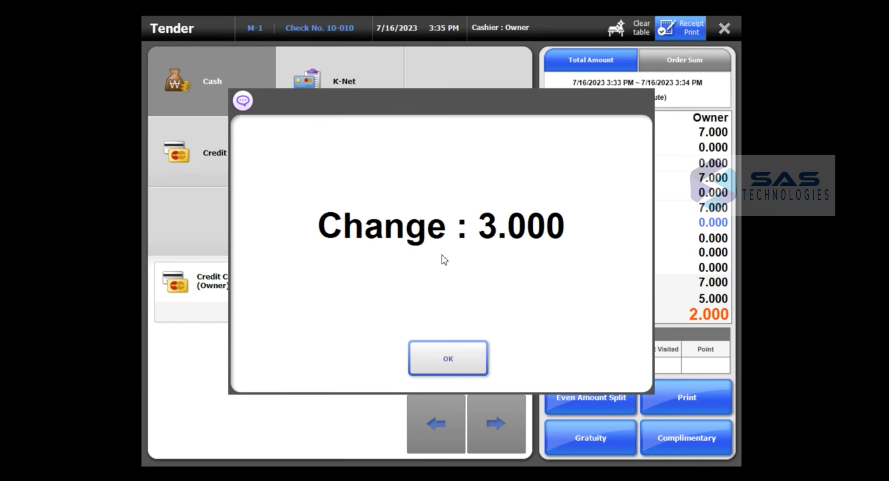
{"action": "left_click", "coordinate": [449, 358]}
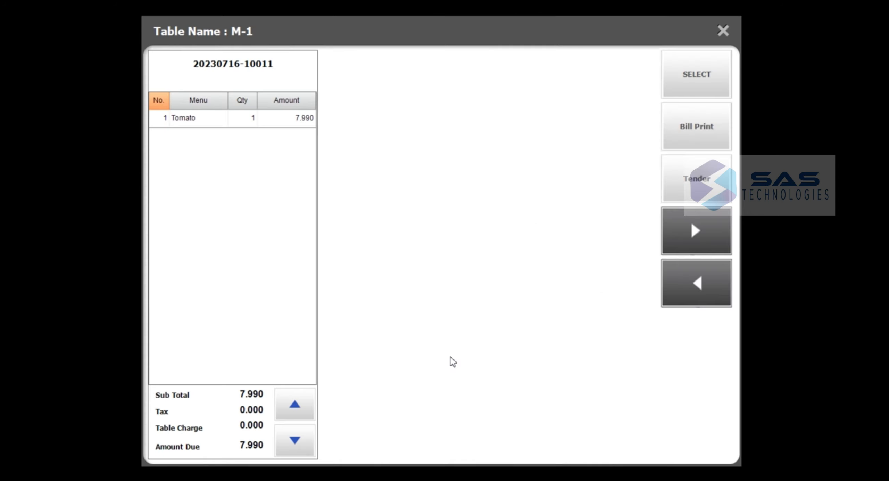
{"action": "left_click", "coordinate": [270, 69]}
{"action": "left_click", "coordinate": [699, 180]}
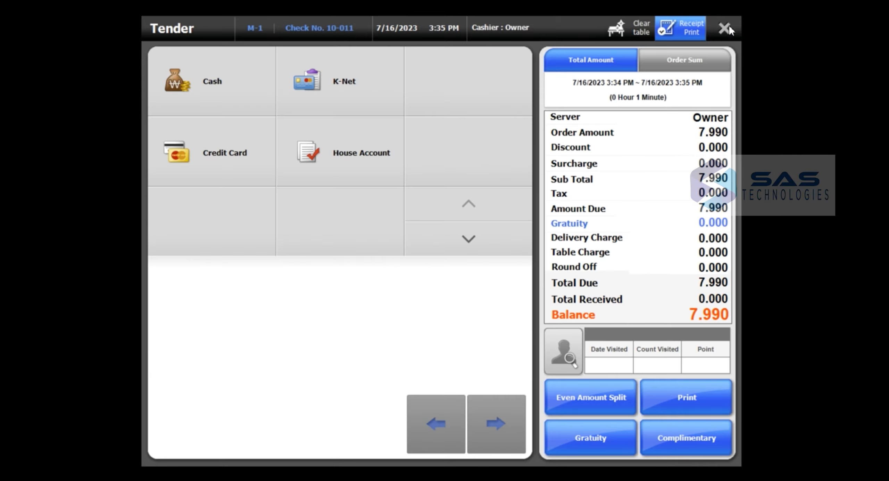
{"action": "left_click", "coordinate": [726, 28]}
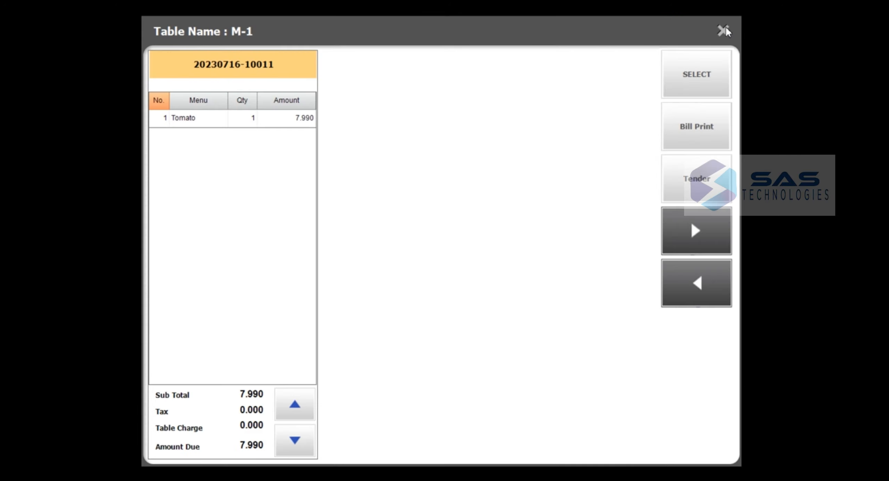
- Add a Classic Lunch Course (21.000) to the Tomato check, send it, and bring up its 28.990 payment
{"action": "left_click", "coordinate": [702, 73]}
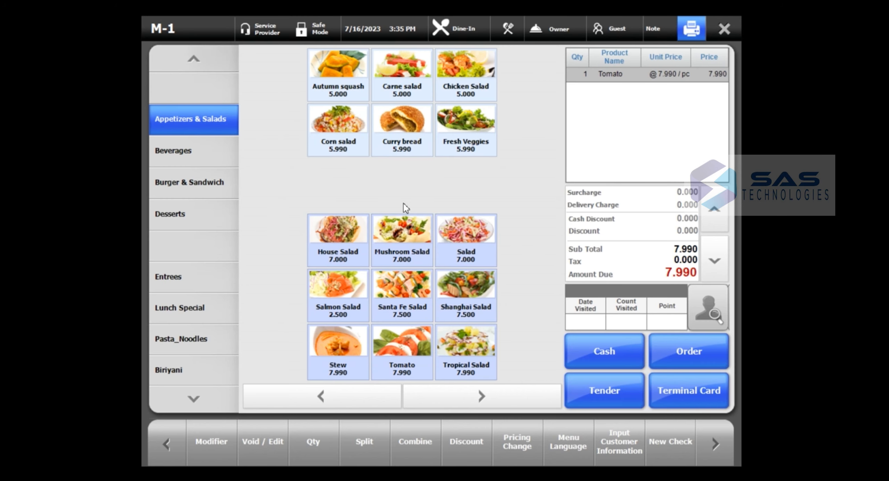
{"action": "left_click", "coordinate": [199, 314]}
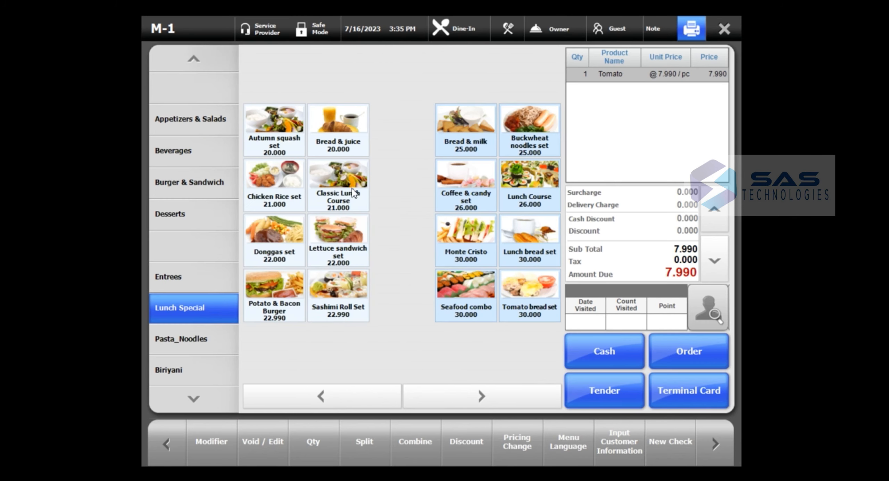
{"action": "left_click", "coordinate": [325, 208]}
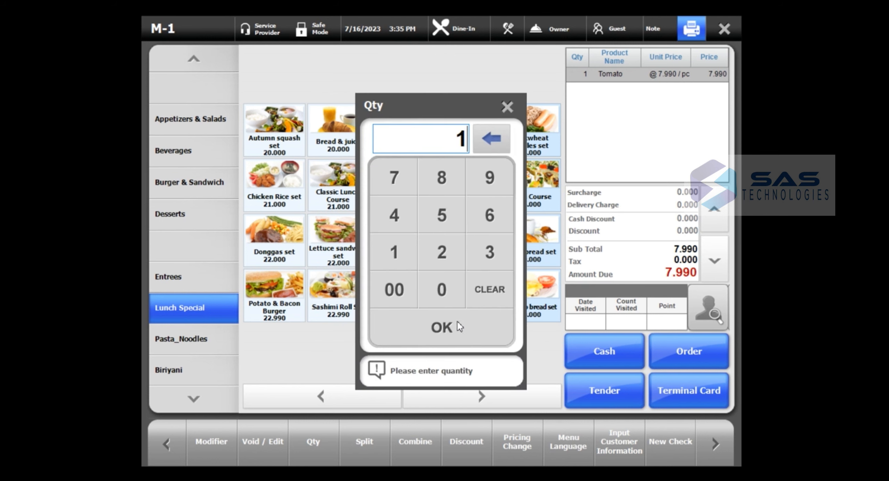
{"action": "left_click", "coordinate": [457, 322]}
{"action": "left_click", "coordinate": [670, 352]}
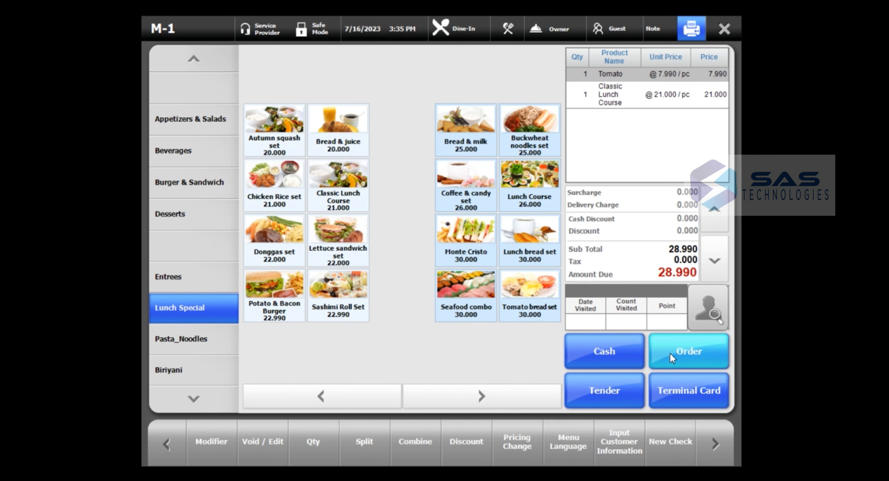
{"action": "left_click", "coordinate": [230, 117]}
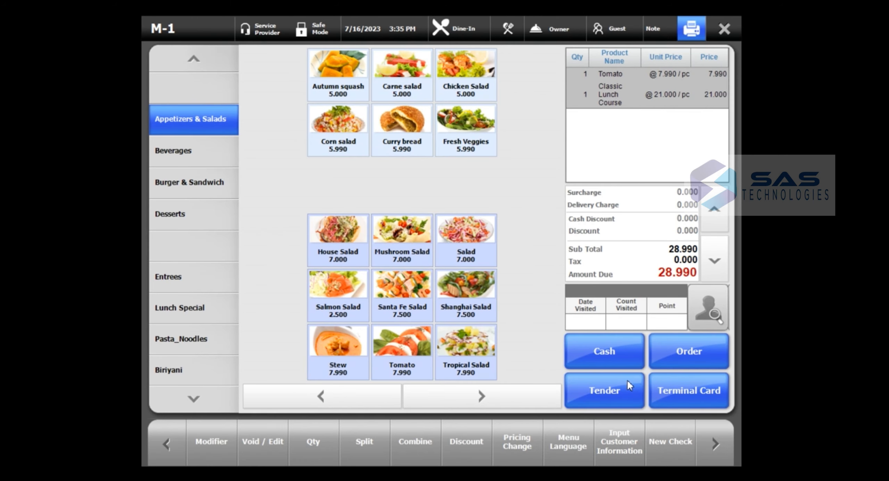
{"action": "left_click", "coordinate": [603, 402]}
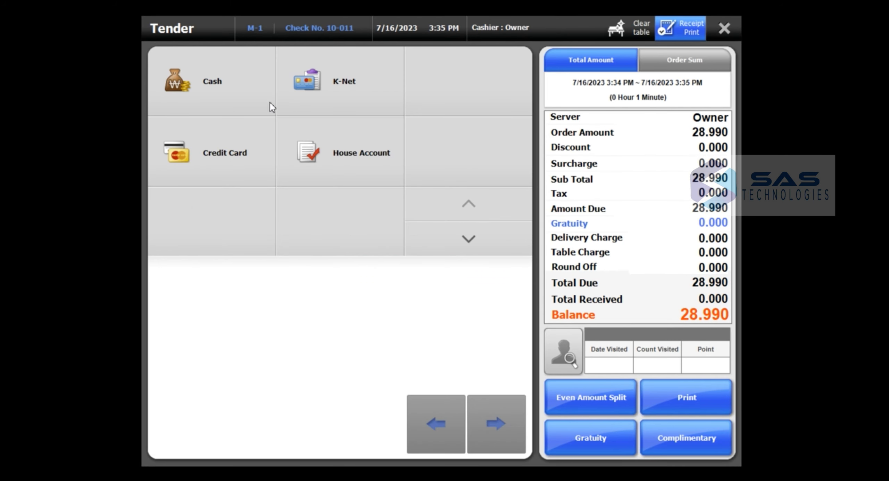
- Pay the full 28.990 by K-Net and accept the 0.000 change
{"action": "left_click", "coordinate": [320, 74]}
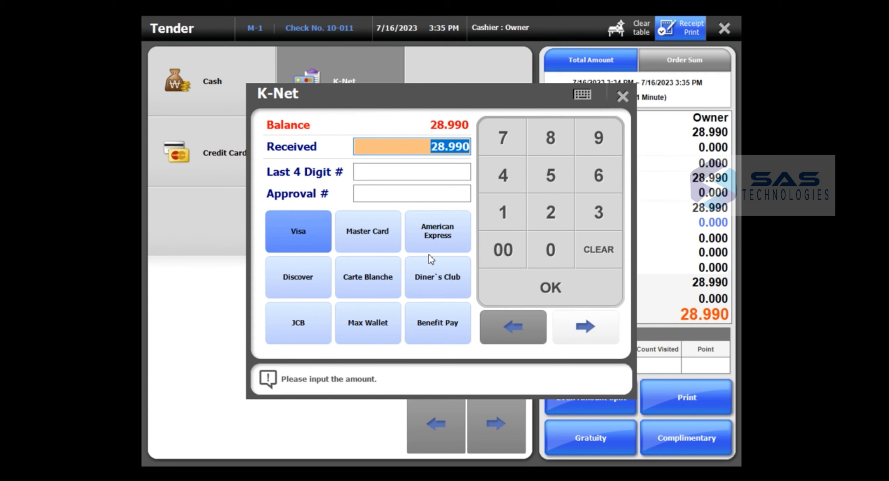
{"action": "left_click", "coordinate": [599, 290]}
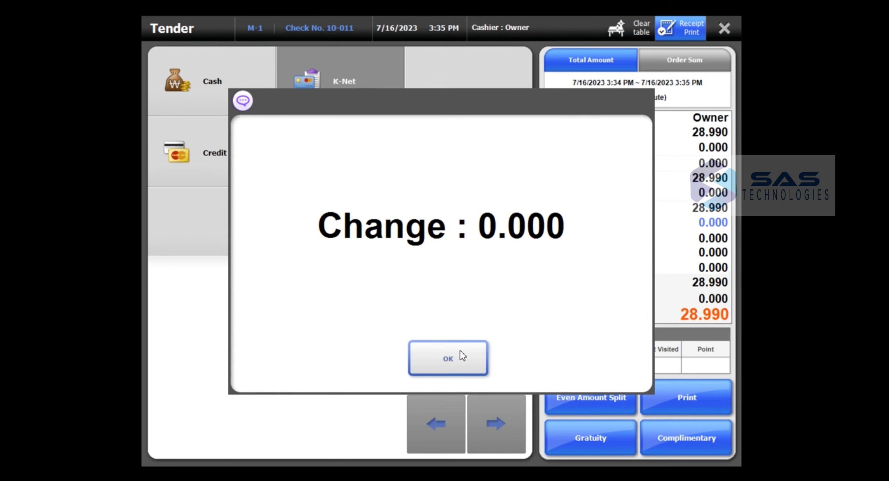
{"action": "left_click", "coordinate": [460, 351]}
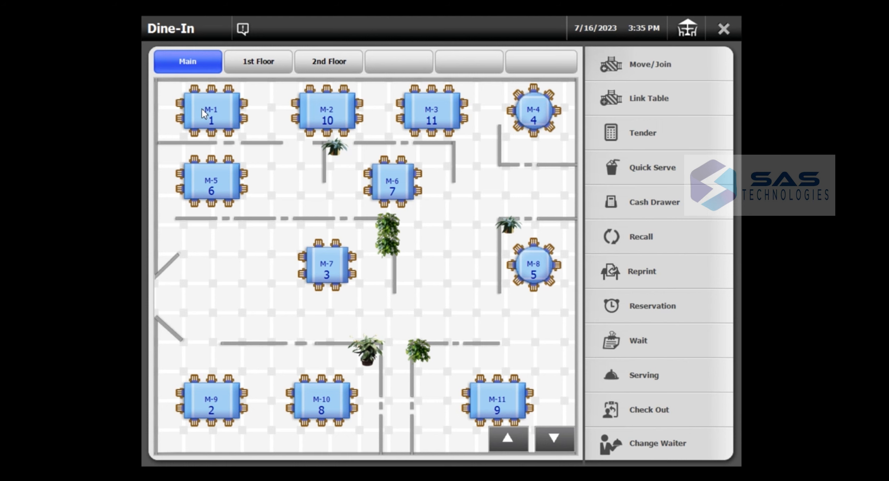
- On table M-1, add one Corn salad for seat 1
{"action": "left_click", "coordinate": [219, 122]}
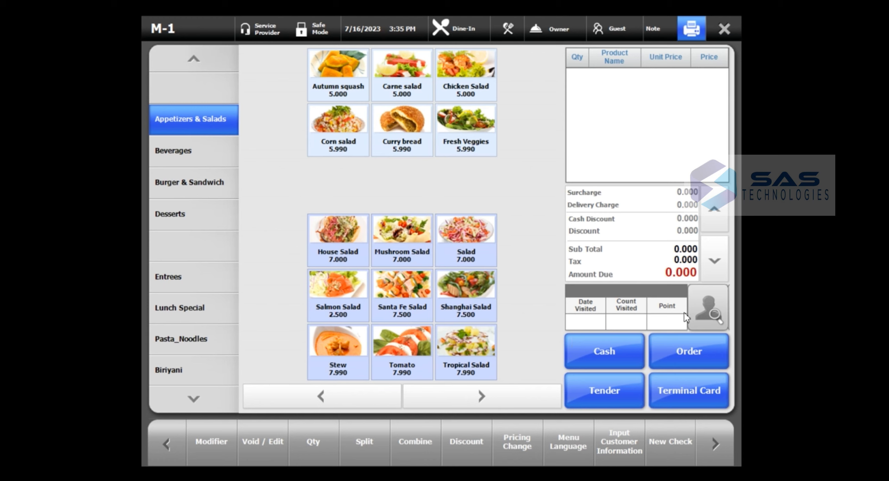
{"action": "left_click", "coordinate": [716, 310]}
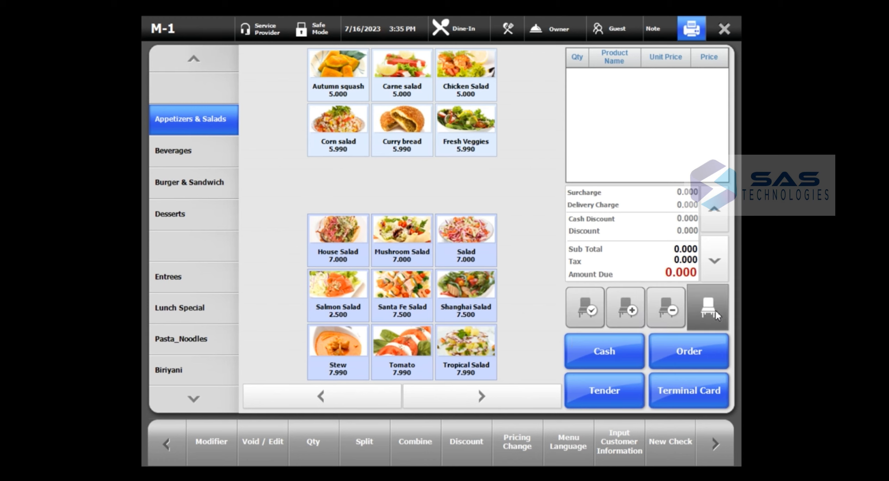
{"action": "left_click", "coordinate": [587, 310]}
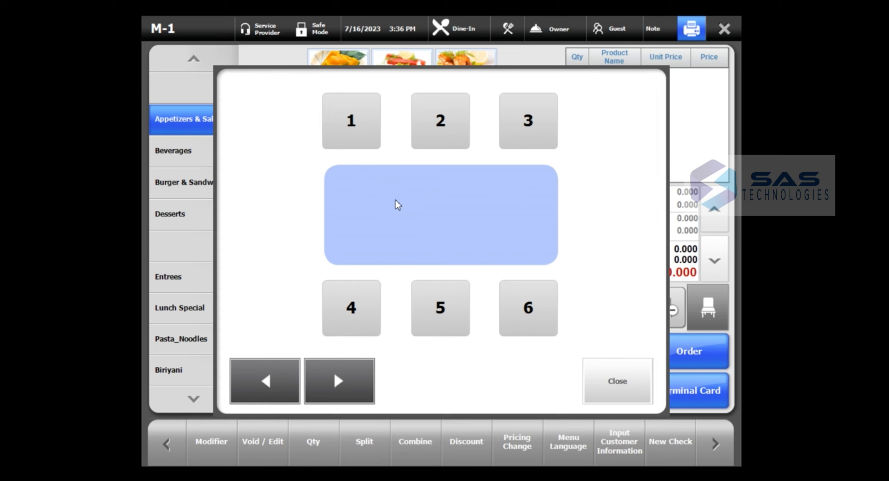
{"action": "left_click", "coordinate": [363, 127]}
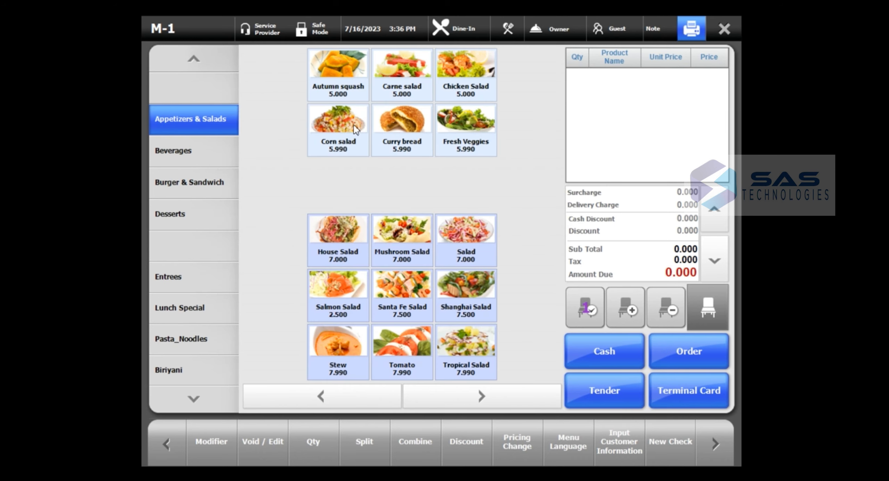
{"action": "left_click", "coordinate": [361, 130]}
{"action": "left_click", "coordinate": [429, 325]}
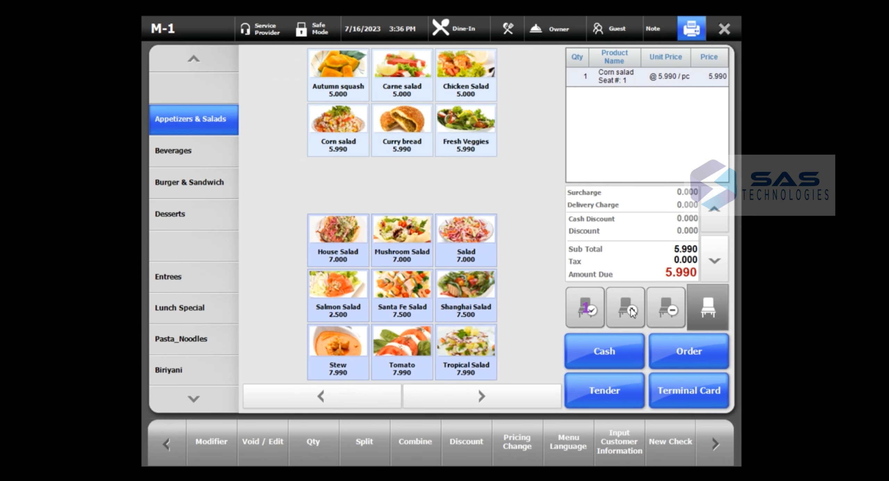
- Add one Chicken meat from Entrees for seat 2 and send the order
{"action": "left_click", "coordinate": [717, 301]}
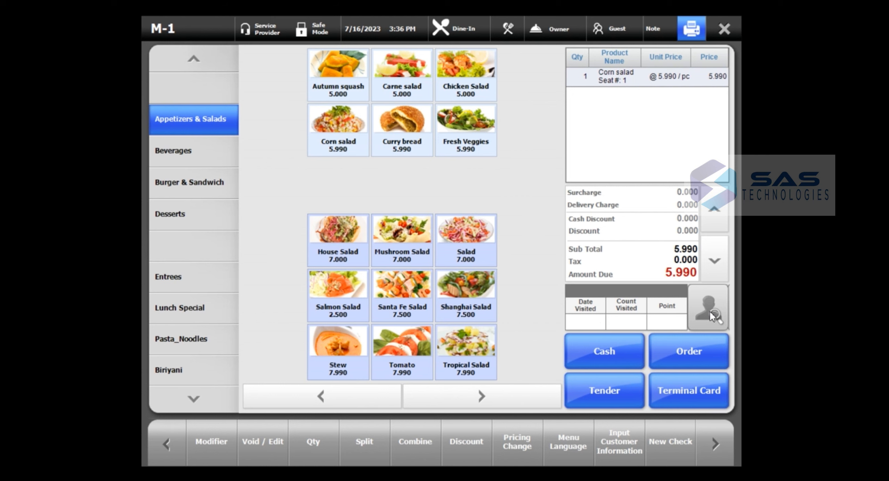
{"action": "left_click", "coordinate": [710, 311]}
{"action": "left_click", "coordinate": [587, 316]}
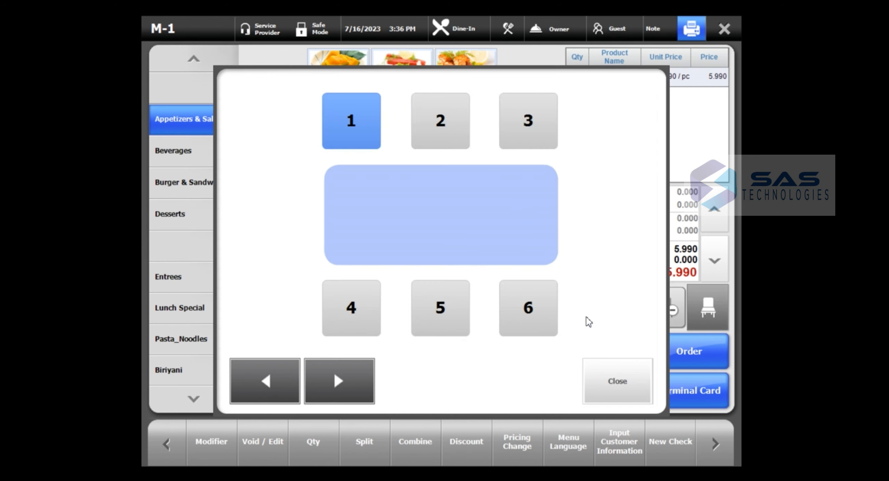
{"action": "left_click", "coordinate": [450, 127]}
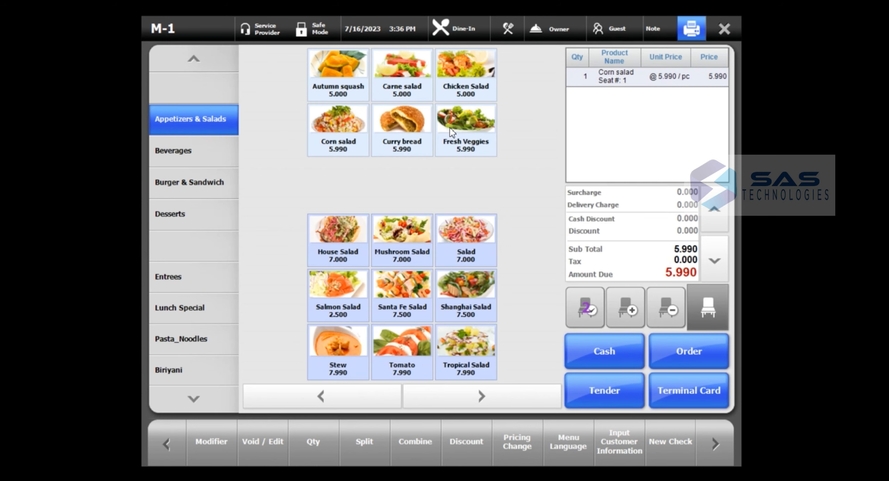
{"action": "left_click", "coordinate": [185, 282]}
{"action": "left_click", "coordinate": [272, 69]}
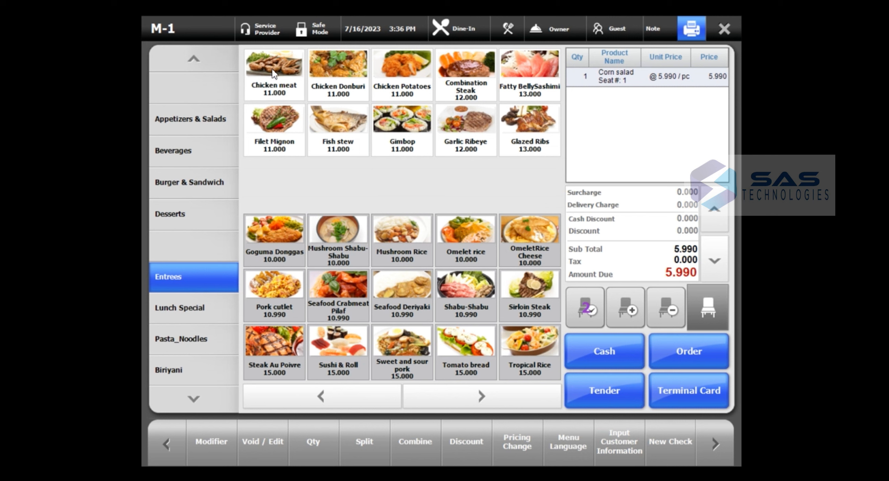
{"action": "left_click", "coordinate": [446, 326]}
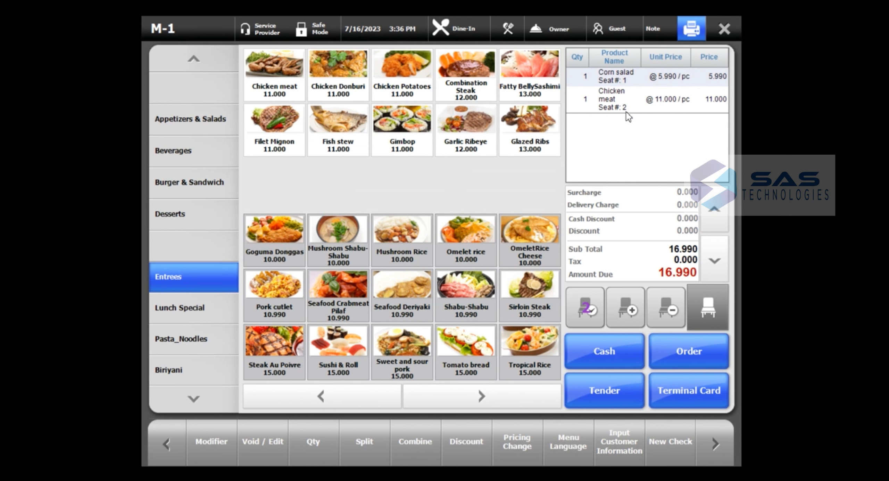
{"action": "left_click", "coordinate": [703, 358]}
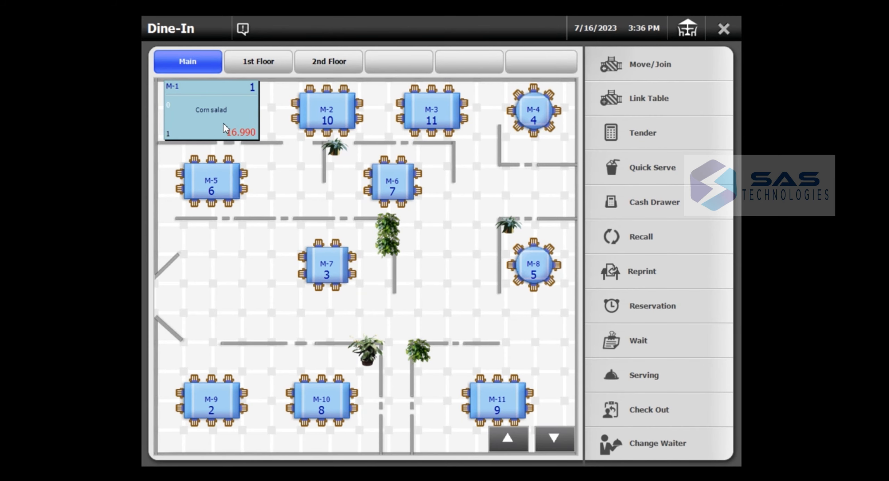
- Switch table M-1's order type from Dine-In to Take out and return to the floor plan
{"action": "left_click", "coordinate": [223, 122]}
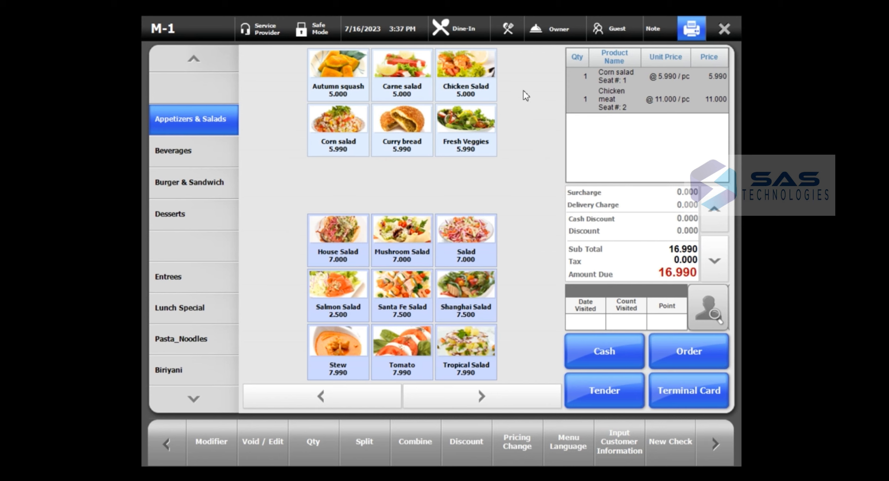
{"action": "left_click", "coordinate": [464, 30]}
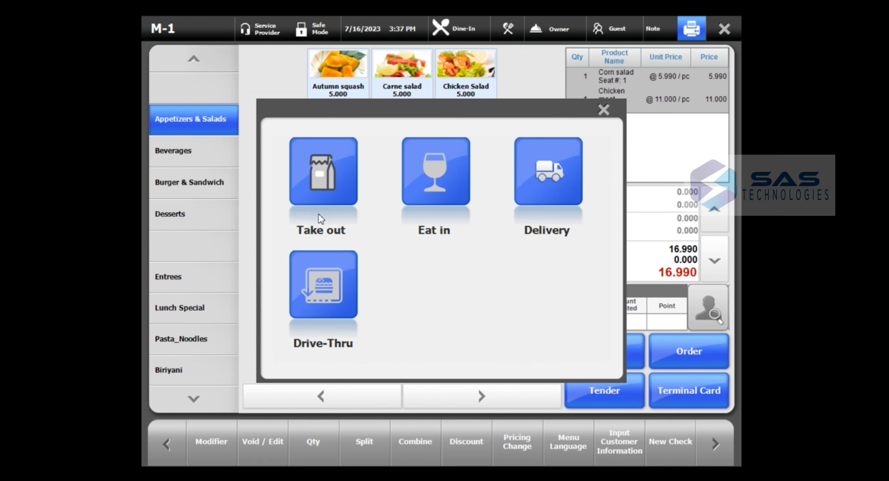
{"action": "left_click", "coordinate": [323, 201]}
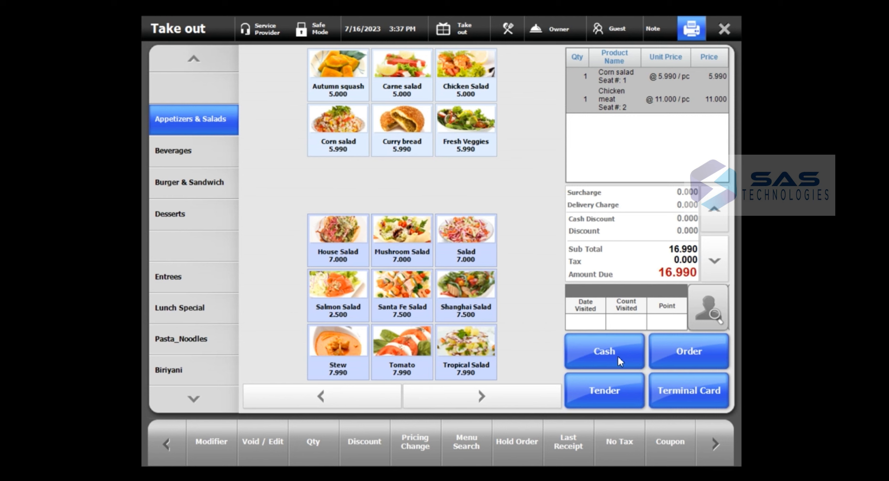
{"action": "left_click", "coordinate": [723, 30]}
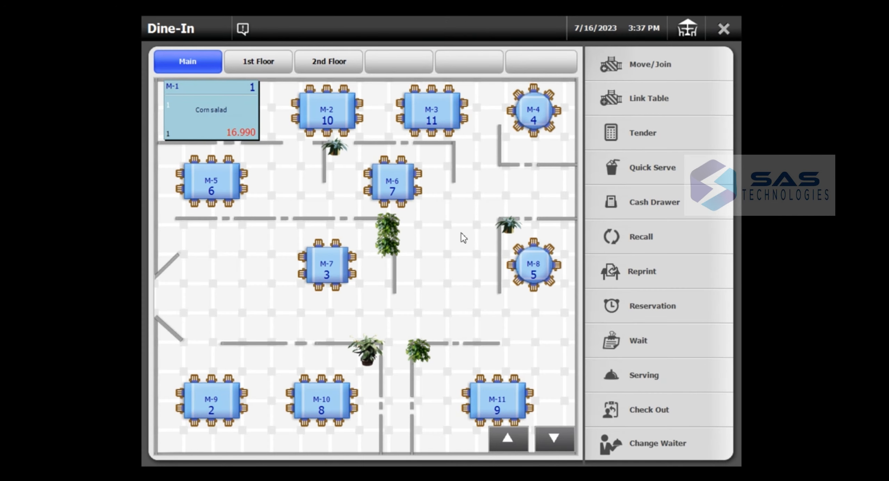
- From the Order List, pay the M-1 check's exact 16.990 in cash with zero change
{"action": "left_click", "coordinate": [726, 31]}
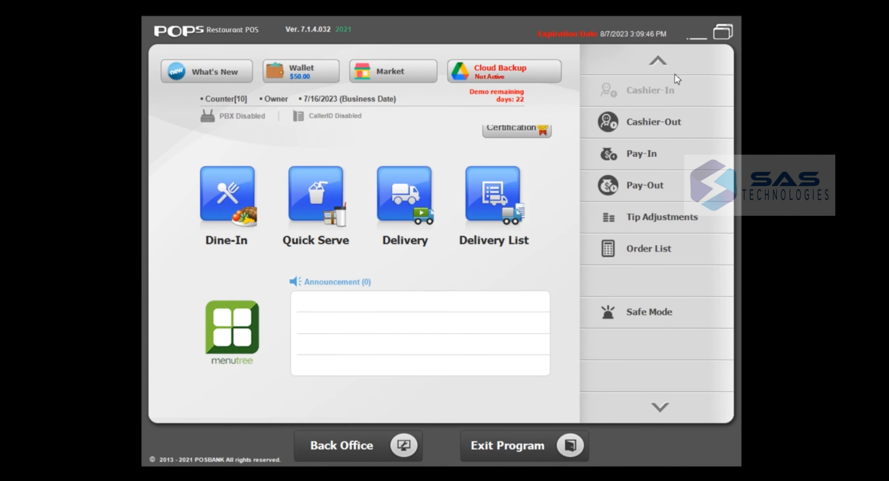
{"action": "left_click", "coordinate": [648, 248]}
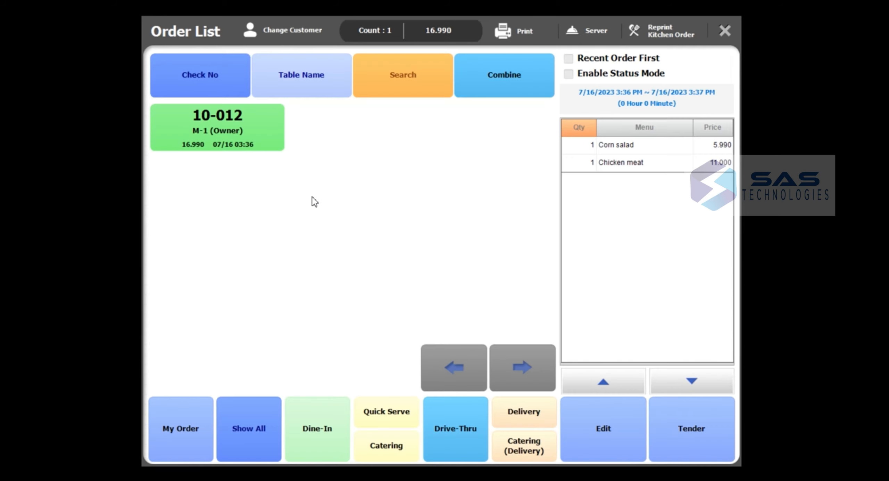
{"action": "left_click", "coordinate": [617, 462]}
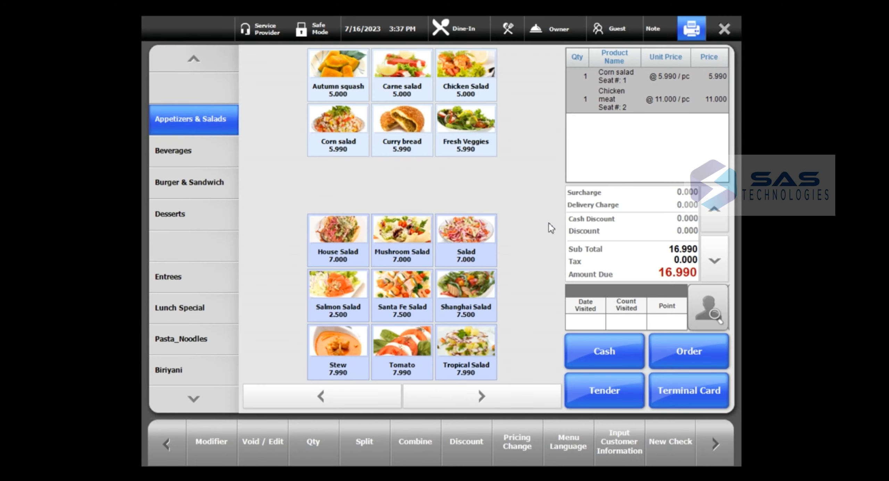
{"action": "left_click", "coordinate": [610, 361]}
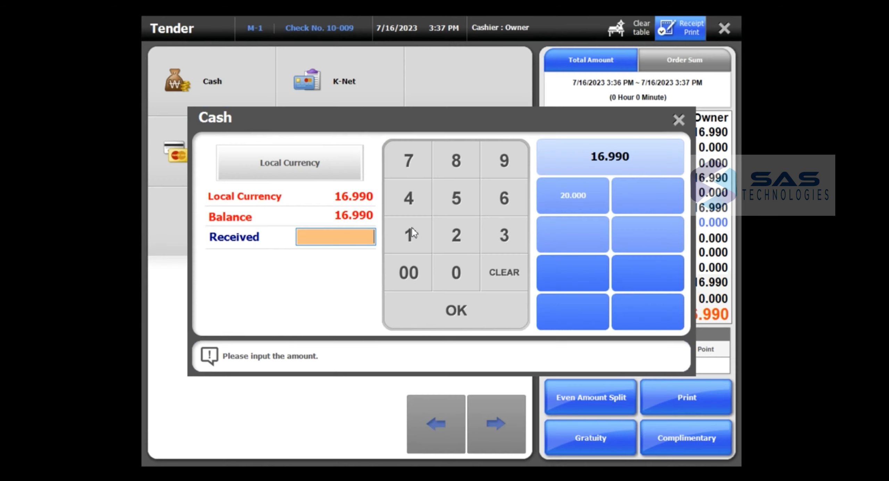
{"action": "left_click", "coordinate": [590, 162]}
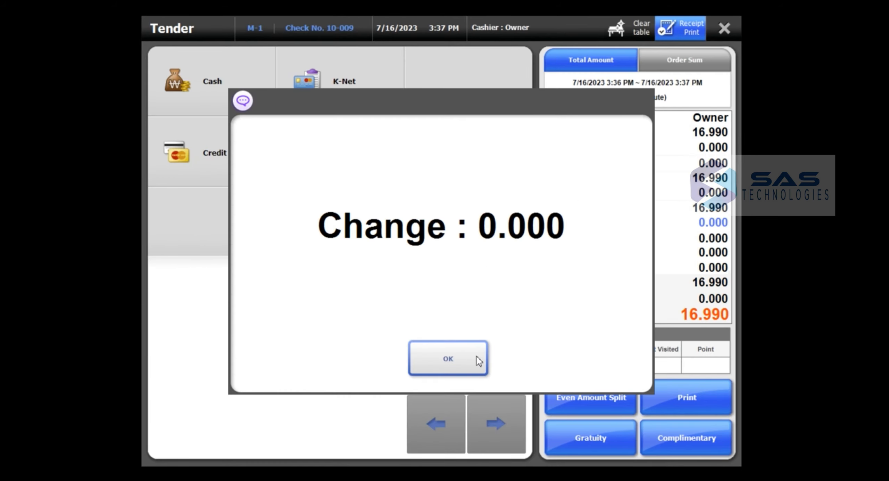
{"action": "left_click", "coordinate": [458, 361]}
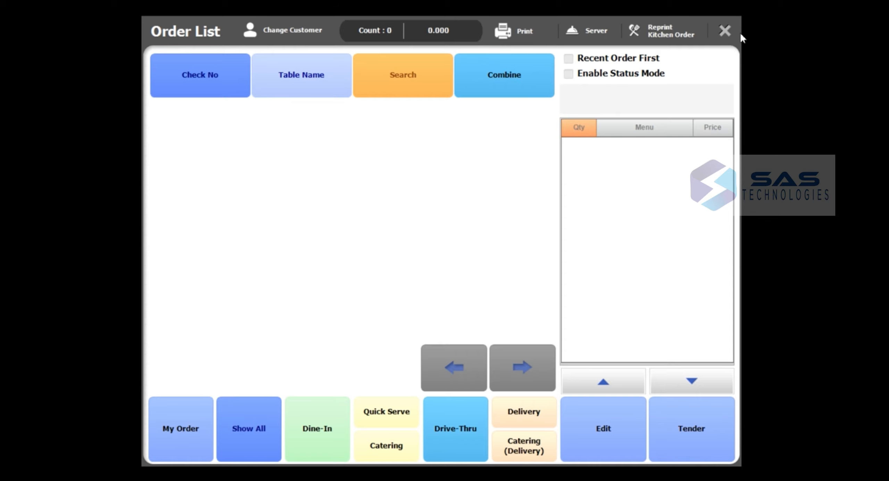
- Close the Order List, reopen it to confirm no open orders remain, and close it
{"action": "left_click", "coordinate": [724, 31]}
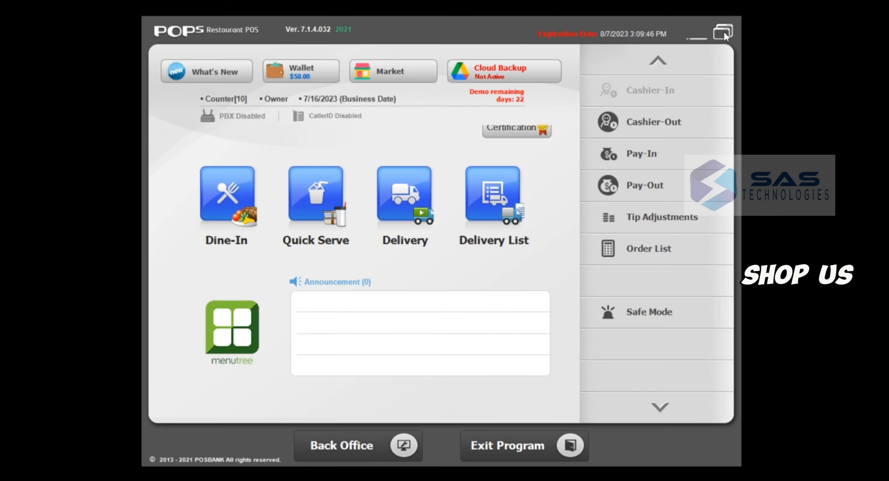
{"action": "left_click", "coordinate": [642, 247]}
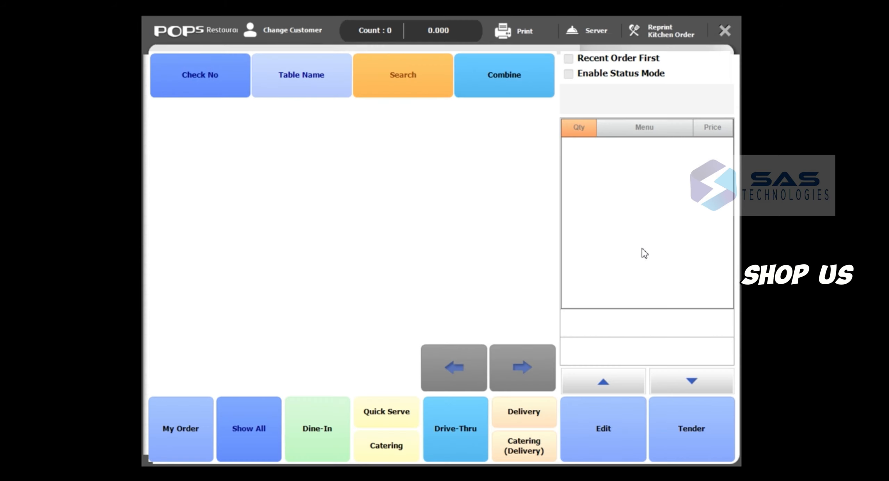
{"action": "left_click", "coordinate": [724, 32]}
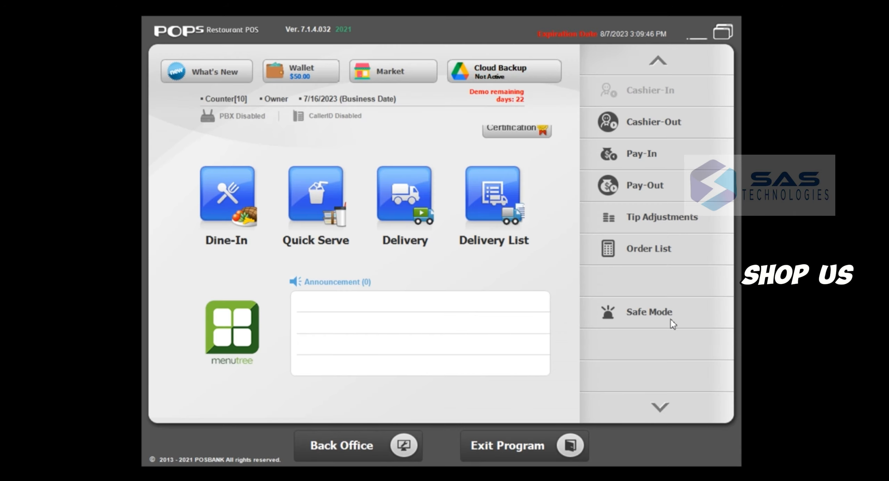
{"action": "left_click", "coordinate": [637, 253]}
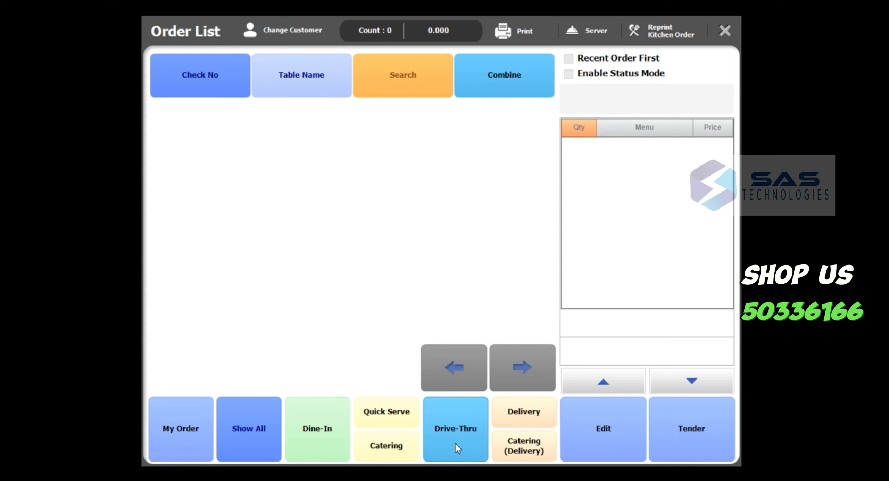
{"action": "left_click", "coordinate": [723, 30]}
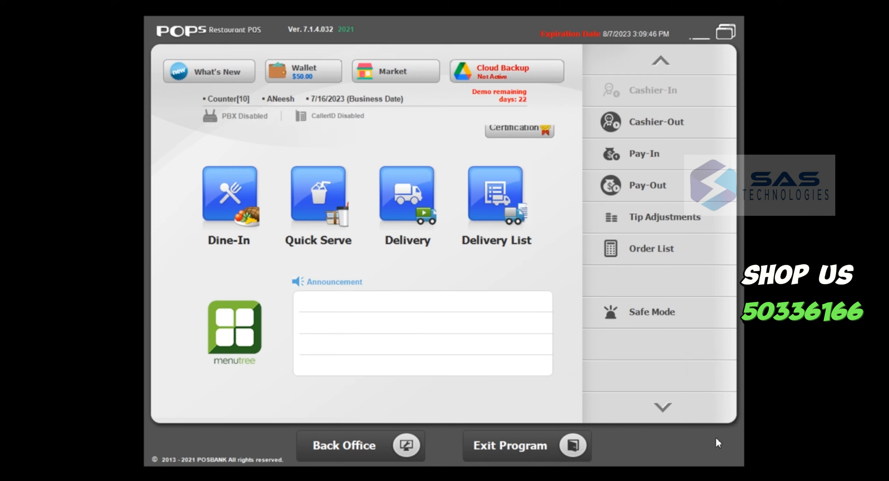
{"action": "left_click", "coordinate": [675, 399]}
- Bank in a 10.000 cash beginning balance for the staff member's bank
{"action": "left_click", "coordinate": [659, 147]}
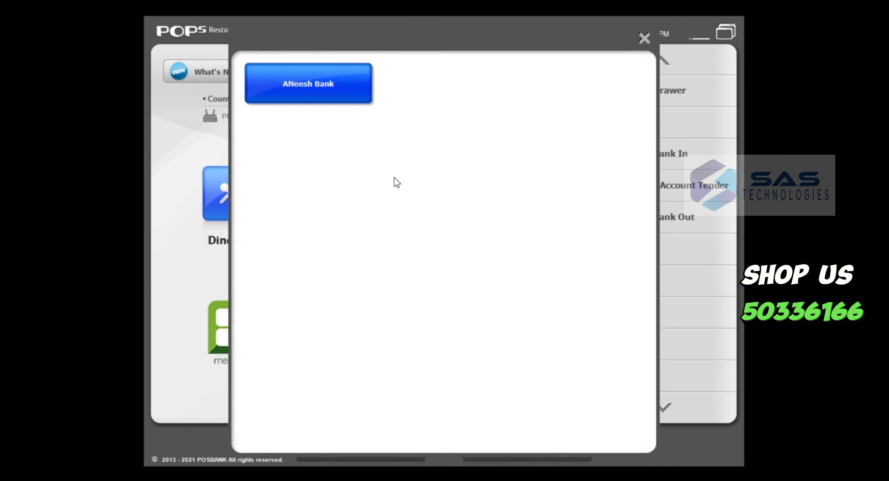
{"action": "left_click", "coordinate": [325, 81]}
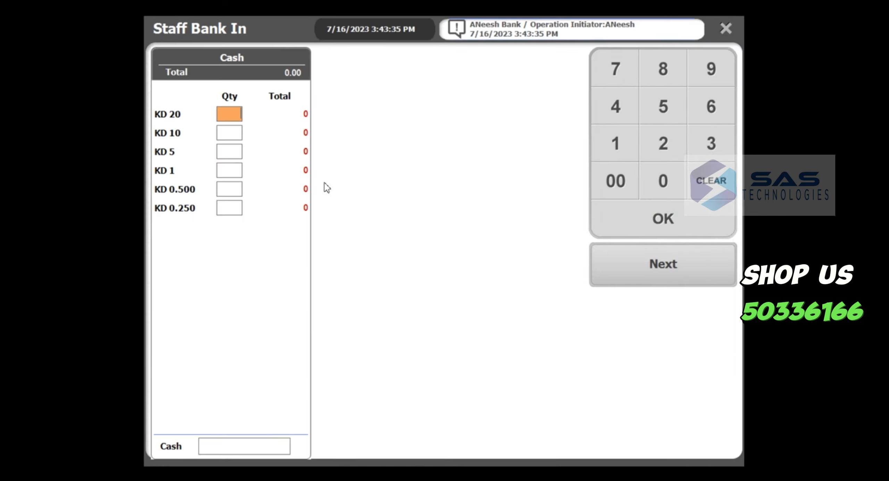
{"action": "left_click", "coordinate": [255, 448]}
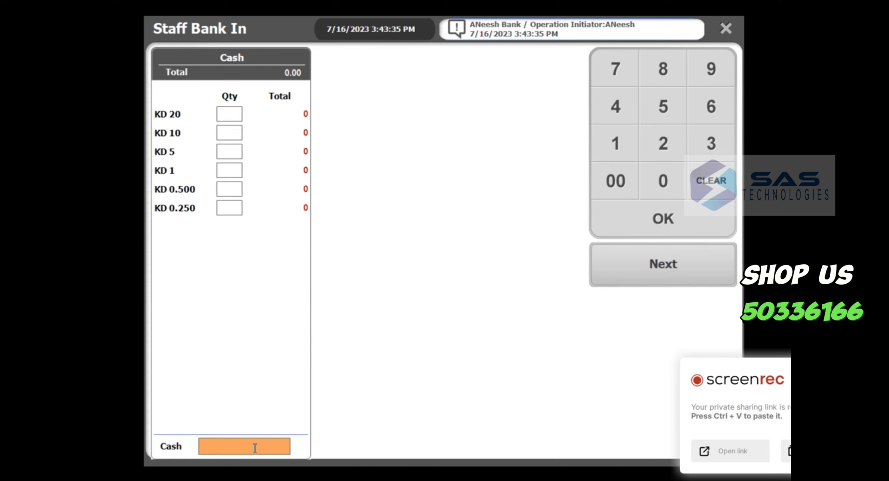
{"action": "type", "text": "100000"}
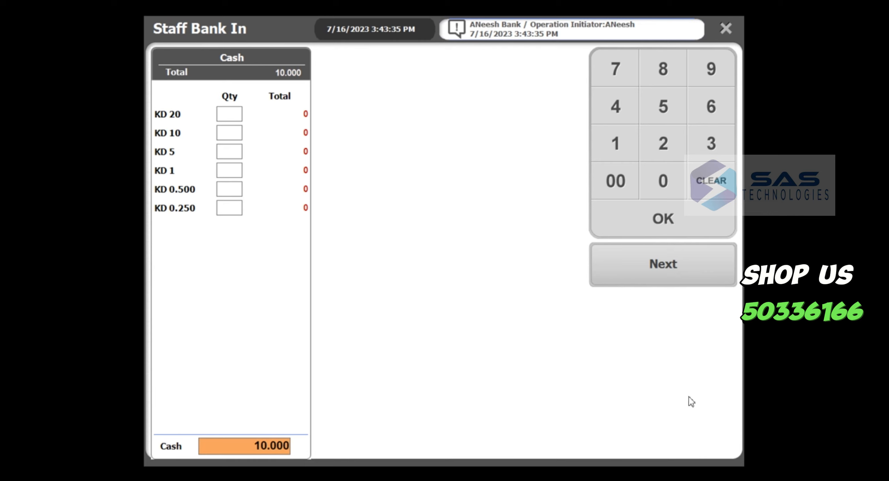
{"action": "left_click", "coordinate": [659, 262]}
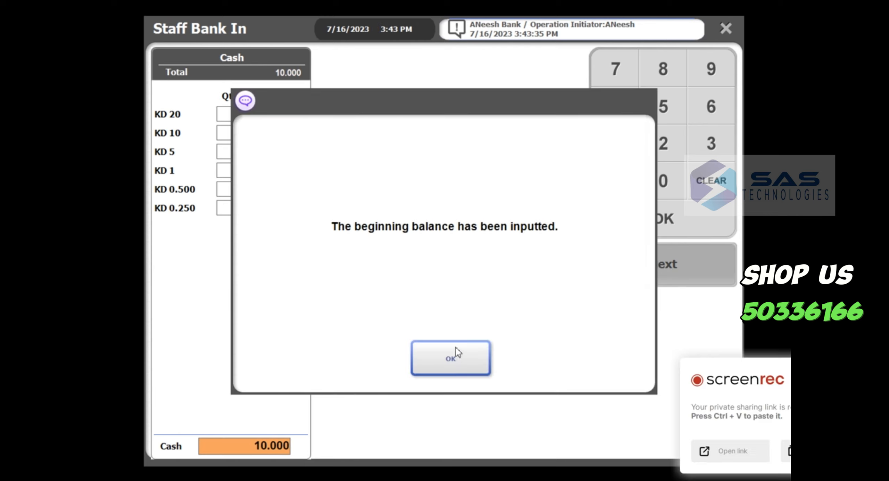
{"action": "left_click", "coordinate": [452, 359]}
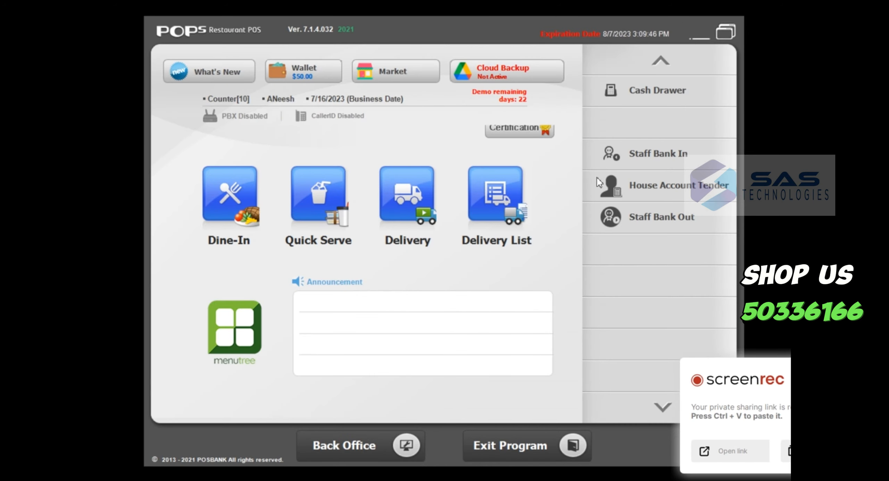
{"action": "left_click", "coordinate": [661, 65]}
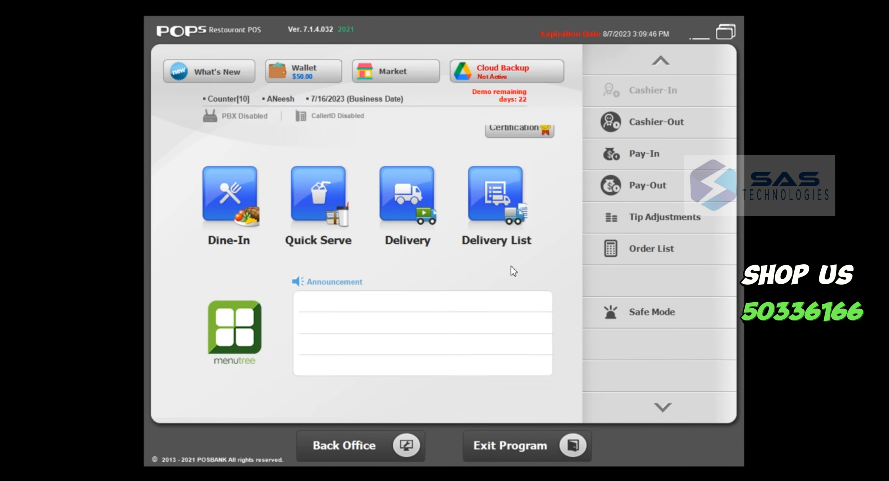
- Switch to Safe Mode, log back in with the owner password, and start a Delivery order
{"action": "left_click", "coordinate": [668, 314]}
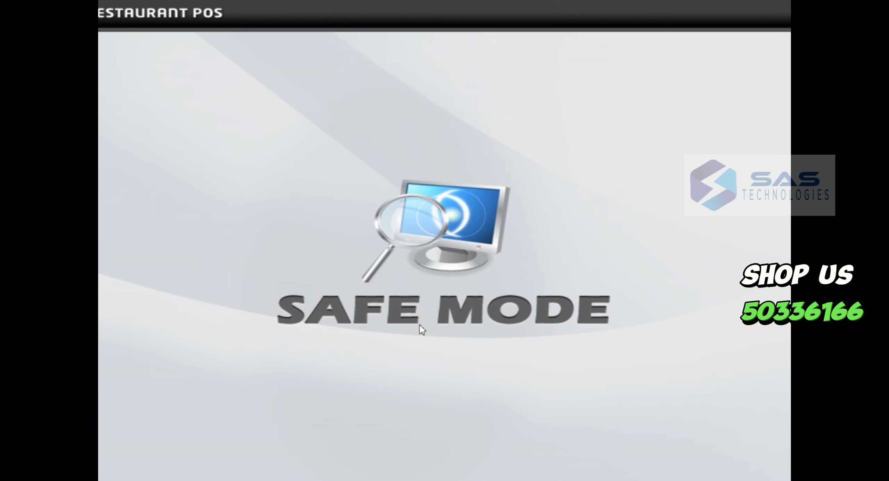
{"action": "left_click", "coordinate": [566, 198]}
{"action": "left_click", "coordinate": [567, 198]}
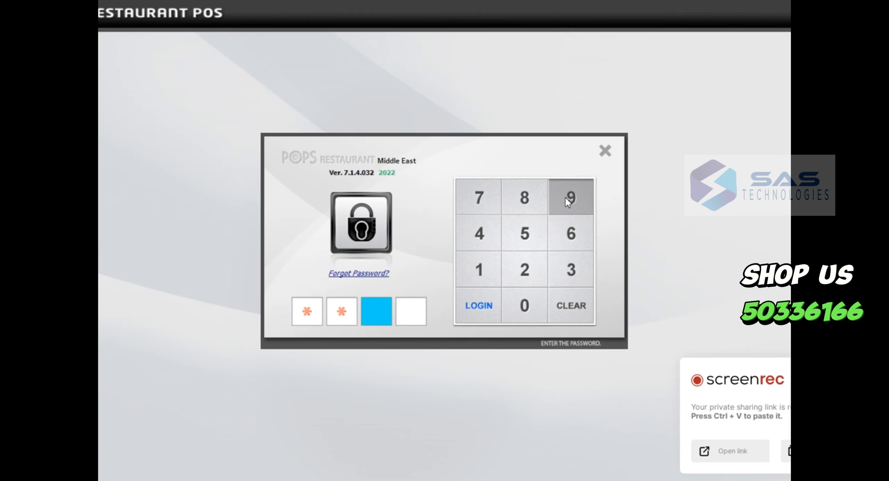
{"action": "left_click", "coordinate": [566, 198]}
{"action": "left_click", "coordinate": [566, 198]}
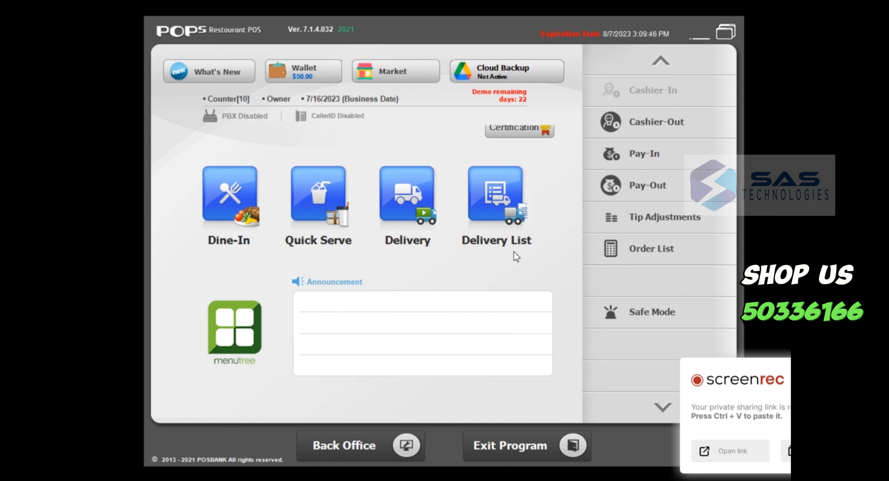
{"action": "left_click", "coordinate": [403, 212]}
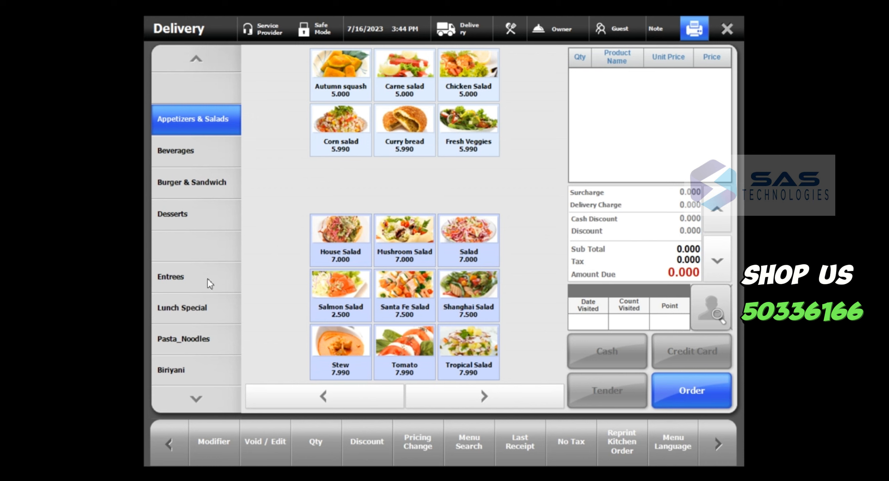
- Add a House Salad (7.000) and a Cherry roll from Desserts (3.000) to the delivery ticket
{"action": "left_click", "coordinate": [346, 239]}
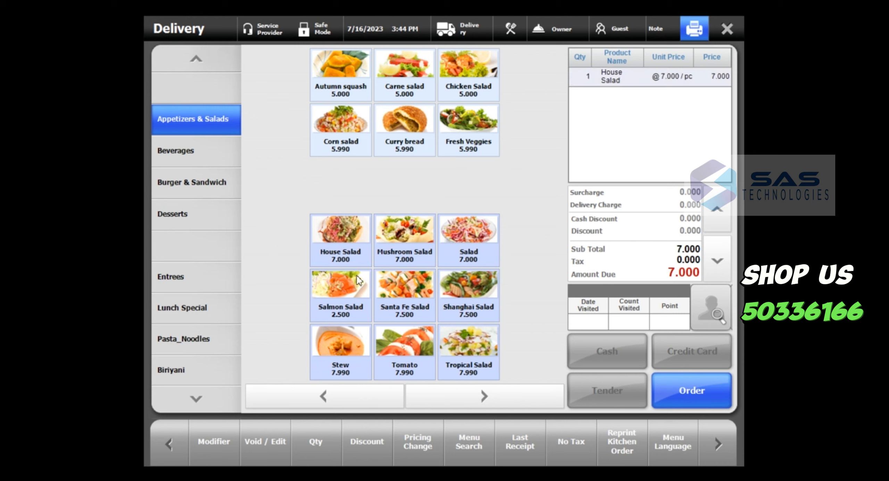
{"action": "left_click", "coordinate": [183, 221]}
{"action": "left_click", "coordinate": [341, 181]}
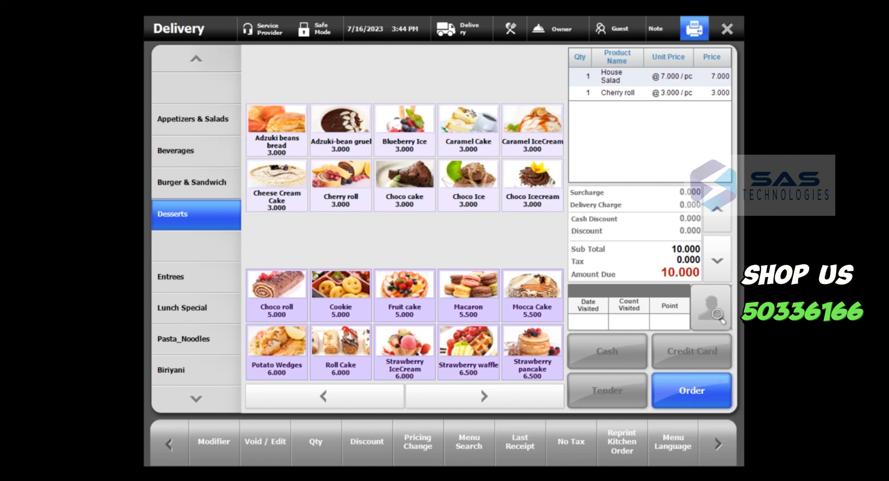
- Look up the existing VIP customer by phone number in the delivery details
{"action": "left_click", "coordinate": [692, 399]}
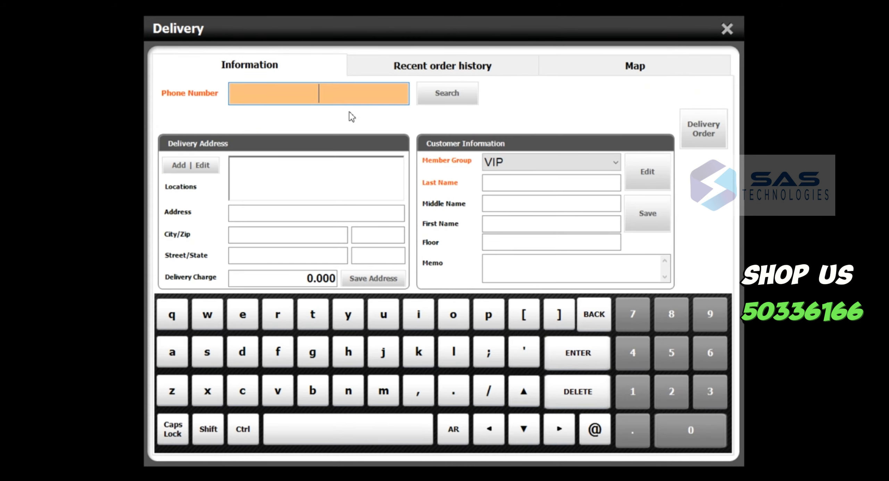
{"action": "type", "text": "6"}
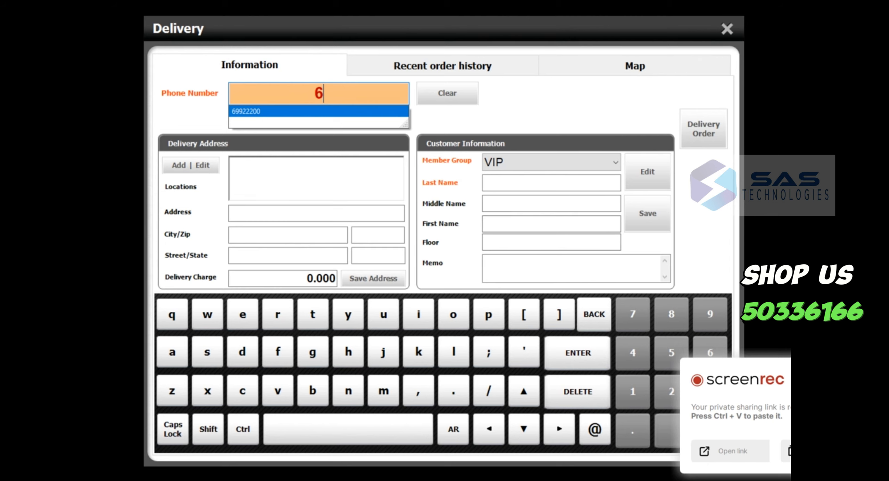
{"action": "left_click", "coordinate": [860, 368]}
{"action": "left_click", "coordinate": [363, 100]}
{"action": "type", "text": "9"}
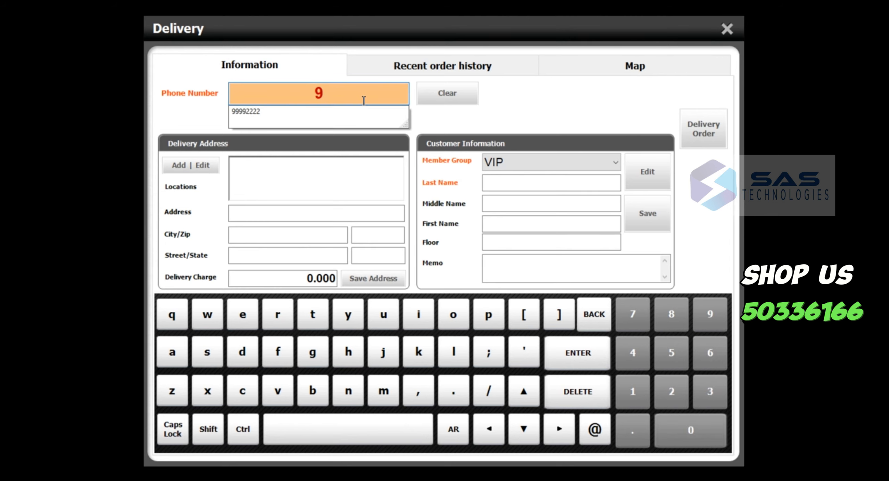
{"action": "key", "text": "BackSpace"}
{"action": "type", "text": "6"}
{"action": "left_click", "coordinate": [286, 112]}
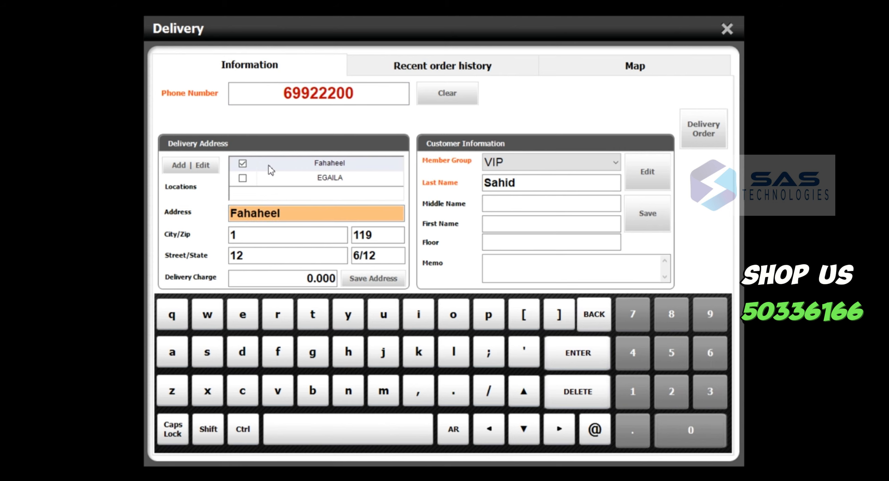
- Select the customer's second saved address for the delivery
{"action": "left_click", "coordinate": [288, 180]}
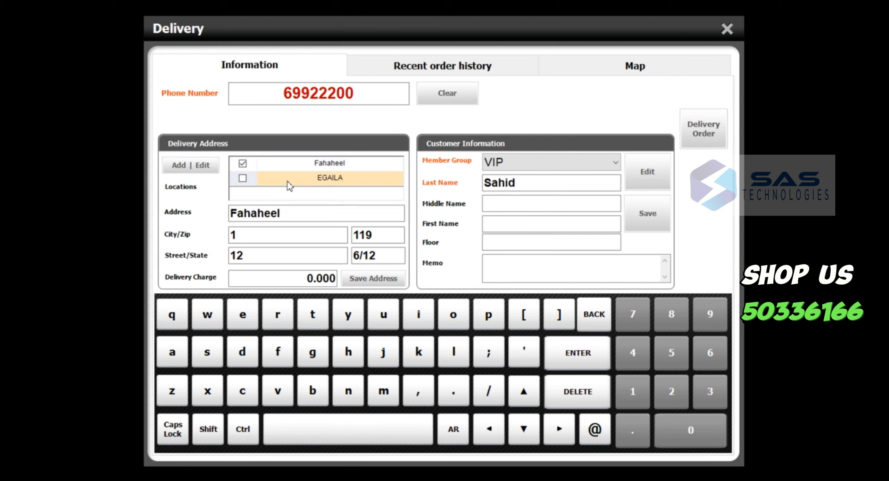
{"action": "left_click", "coordinate": [263, 166]}
{"action": "left_click", "coordinate": [264, 177]}
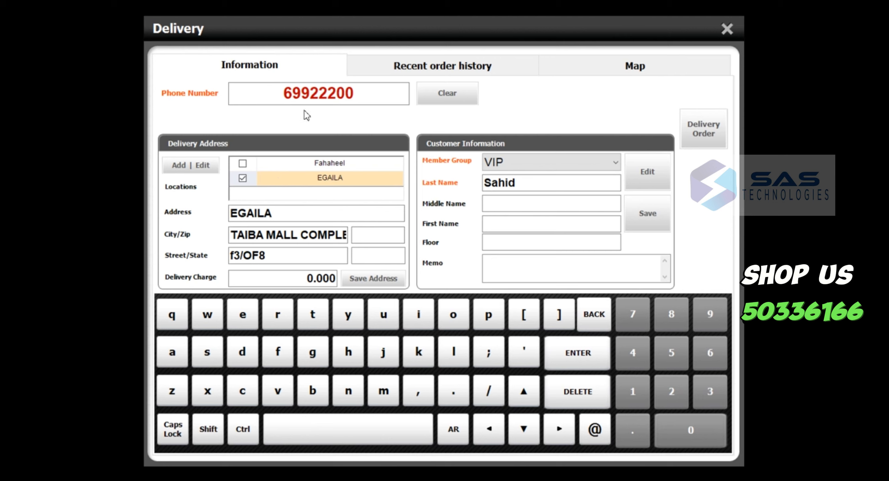
- Enter the new customer's phone number and delivery address, city, zip, street and state
{"action": "left_click", "coordinate": [323, 100]}
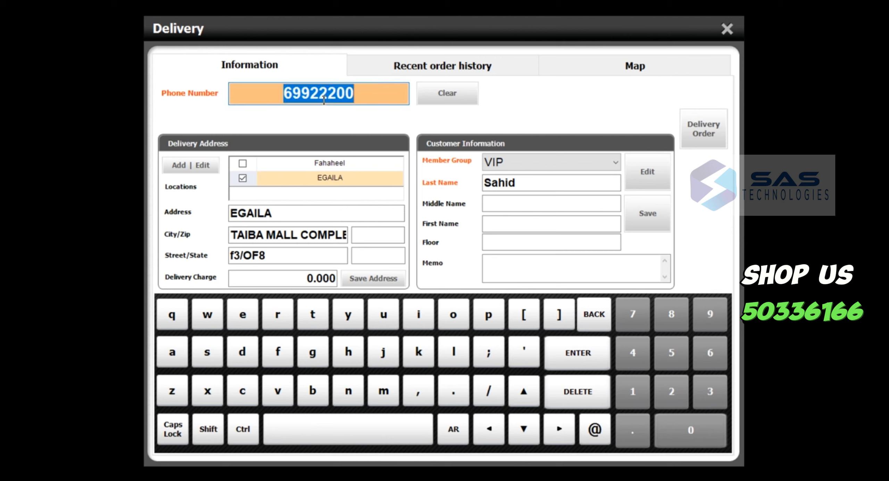
{"action": "type", "text": "55556668"}
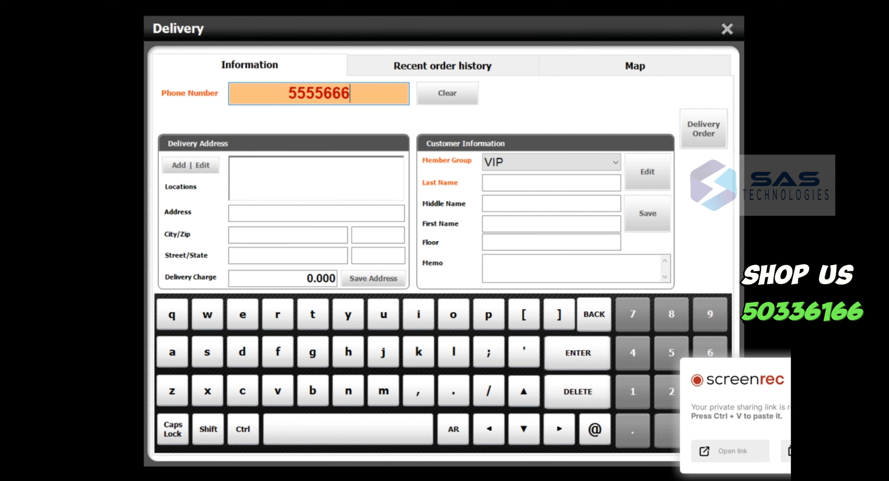
{"action": "left_click", "coordinate": [251, 214]}
{"action": "type", "text": "S"}
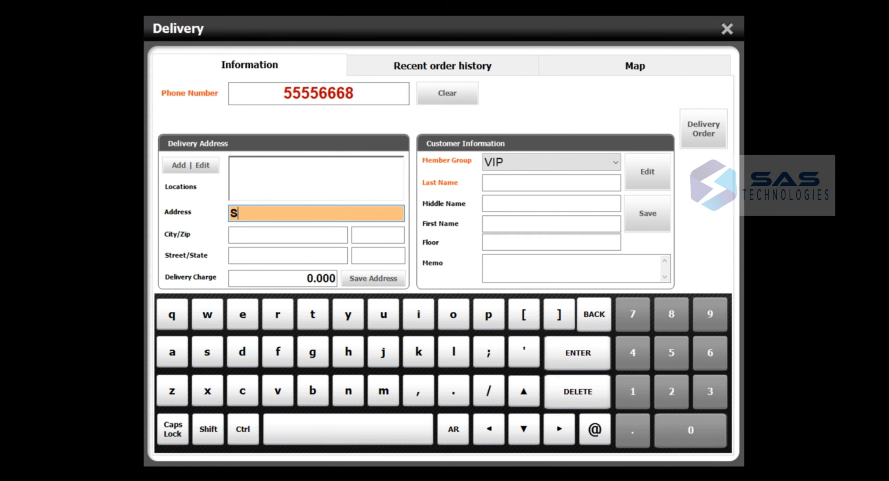
{"action": "type", "text": "almiya"}
{"action": "left_click", "coordinate": [256, 235]}
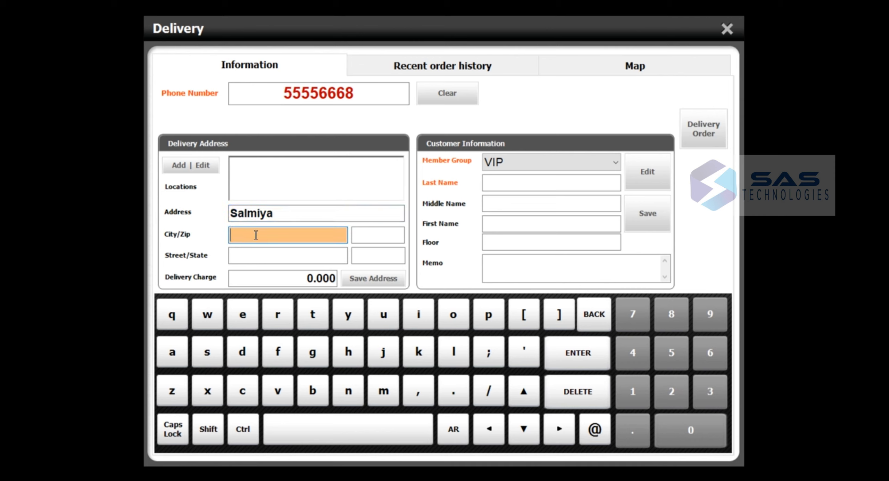
{"action": "type", "text": "12"}
{"action": "key", "text": "Tab"}
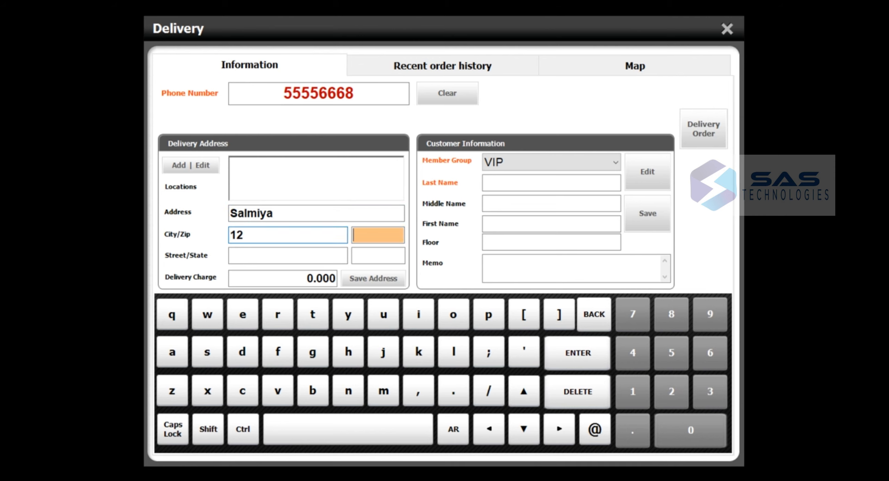
{"action": "type", "text": "112"}
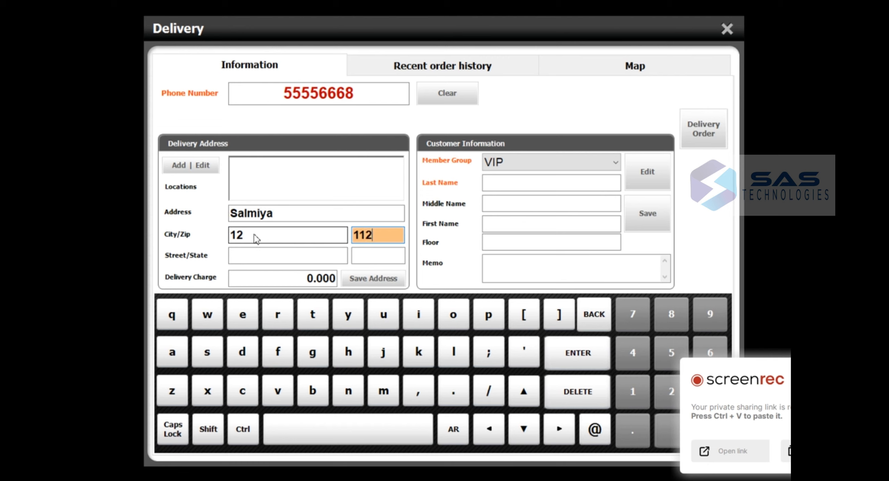
{"action": "key", "text": "BackSpace"}
{"action": "type", "text": "4"}
{"action": "key", "text": "Tab"}
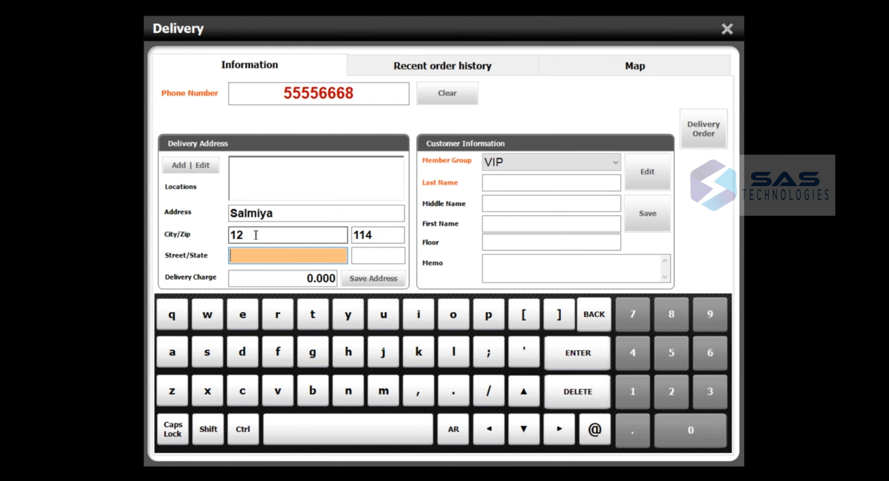
{"action": "type", "text": "389"}
{"action": "key", "text": "Tab"}
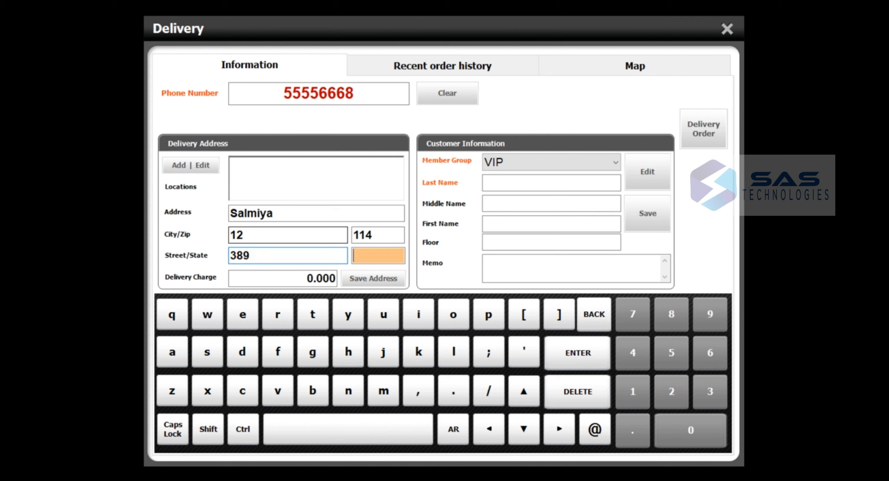
{"action": "type", "text": "12/16"}
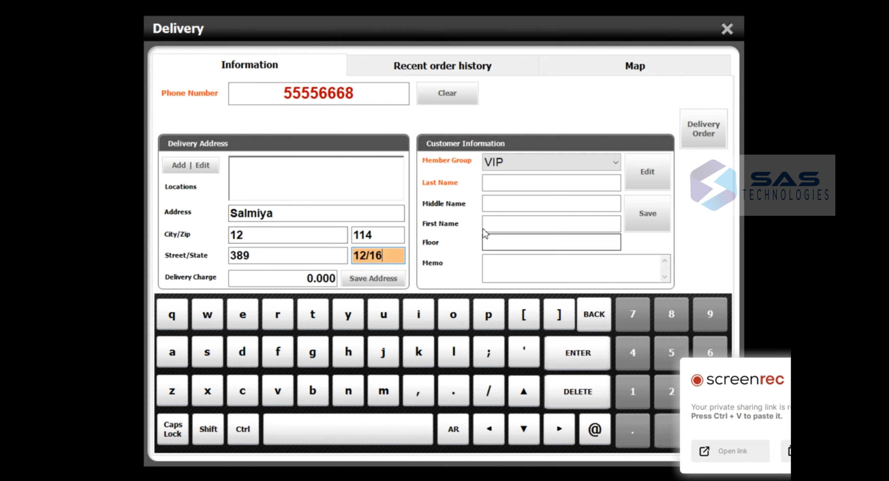
- Set a 0.500 delivery charge, add the customer's last name, and place the delivery order
{"action": "left_click", "coordinate": [325, 284]}
{"action": "type", "text": "5"}
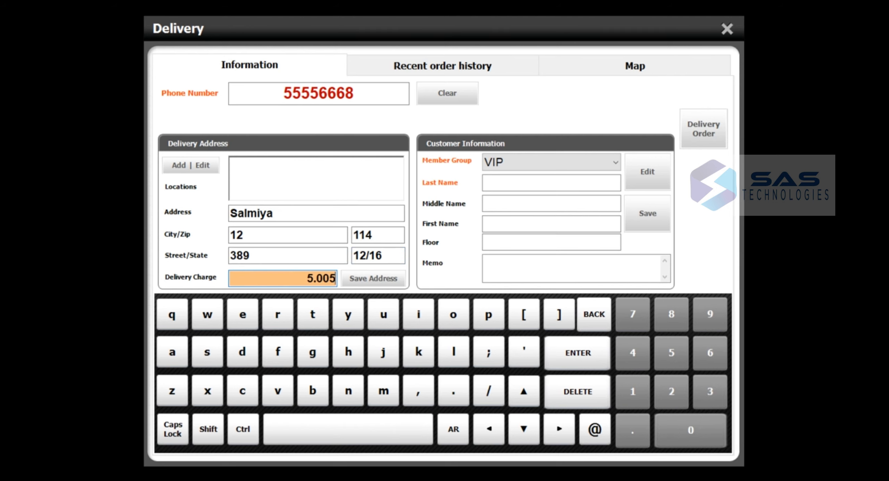
{"action": "type", "text": "00."}
{"action": "left_click", "coordinate": [540, 185]}
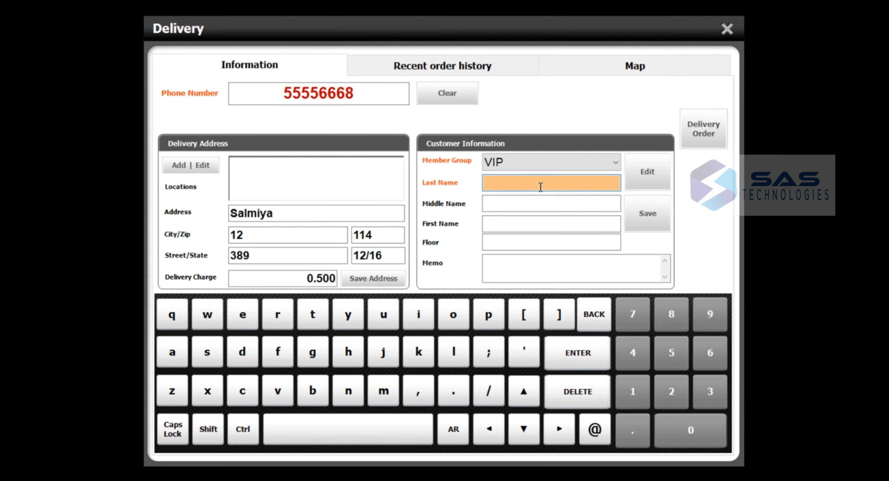
{"action": "type", "text": "Rahman"}
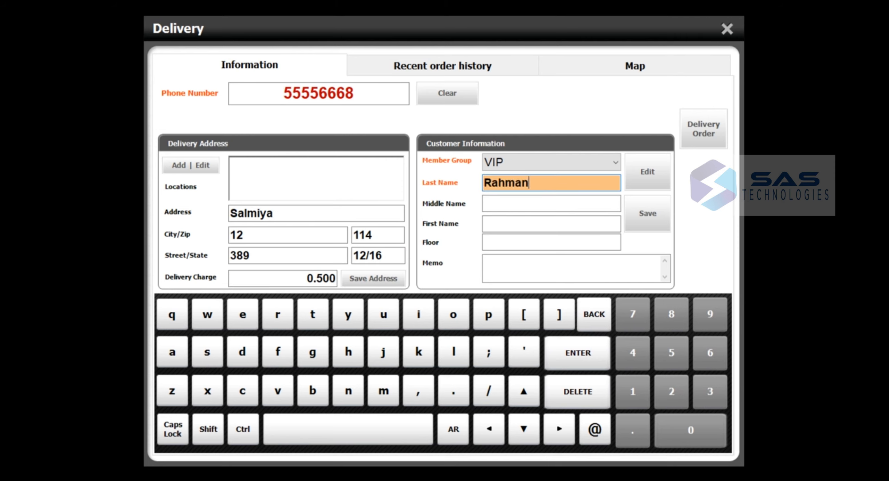
{"action": "left_click", "coordinate": [705, 132]}
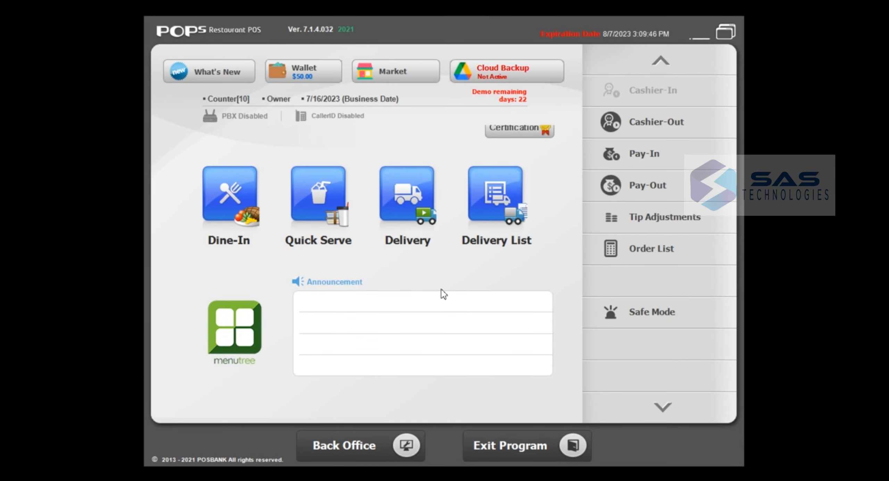
- Show the Delivery List with the new 10.500 order under Haven't left
{"action": "left_click", "coordinate": [408, 205]}
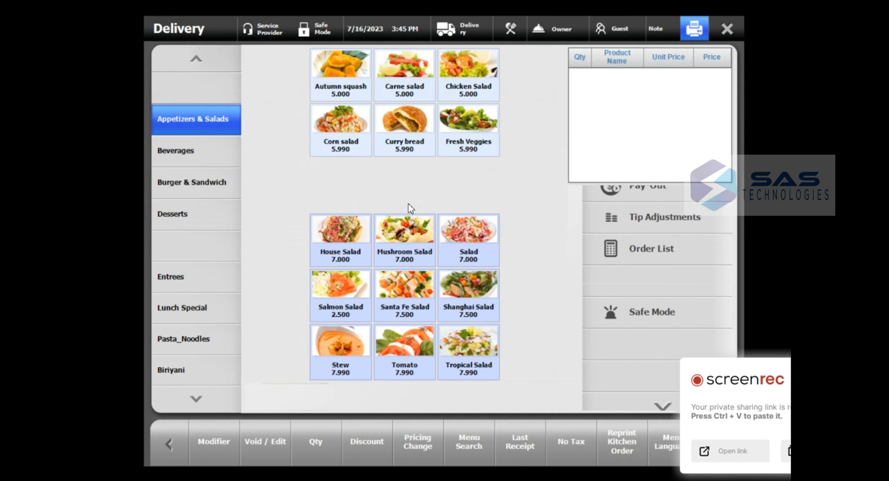
{"action": "left_click", "coordinate": [720, 29]}
{"action": "left_click", "coordinate": [512, 192]}
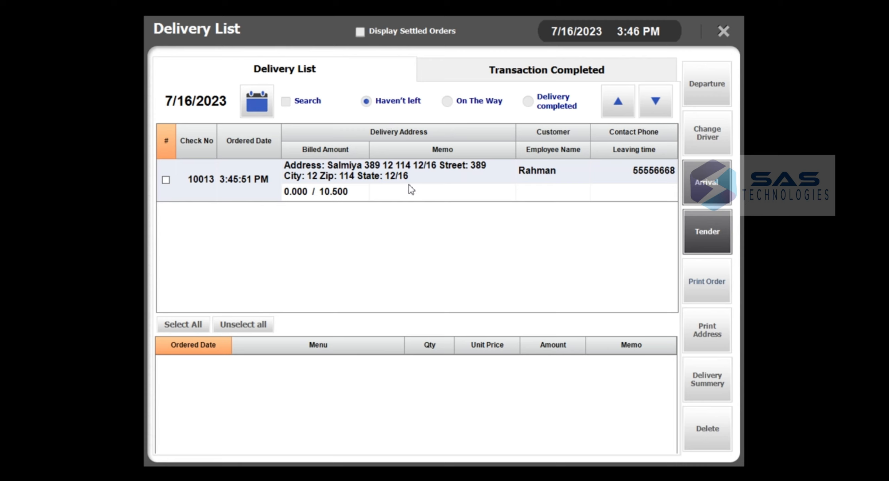
- Dispatch the new delivery order with the available driver
{"action": "left_click", "coordinate": [166, 180]}
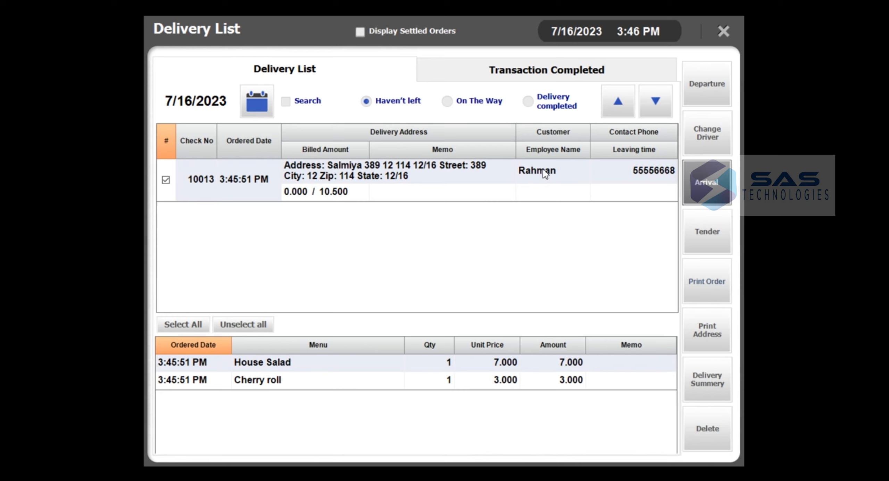
{"action": "left_click", "coordinate": [714, 93]}
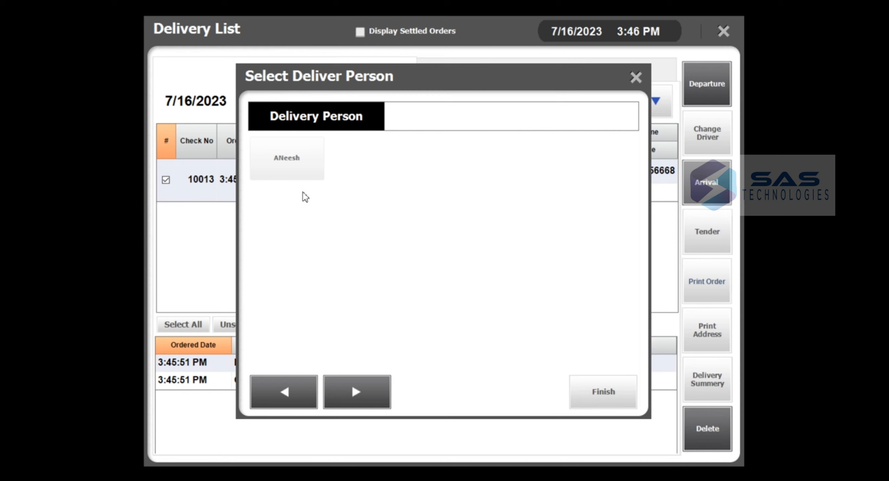
{"action": "left_click", "coordinate": [300, 173]}
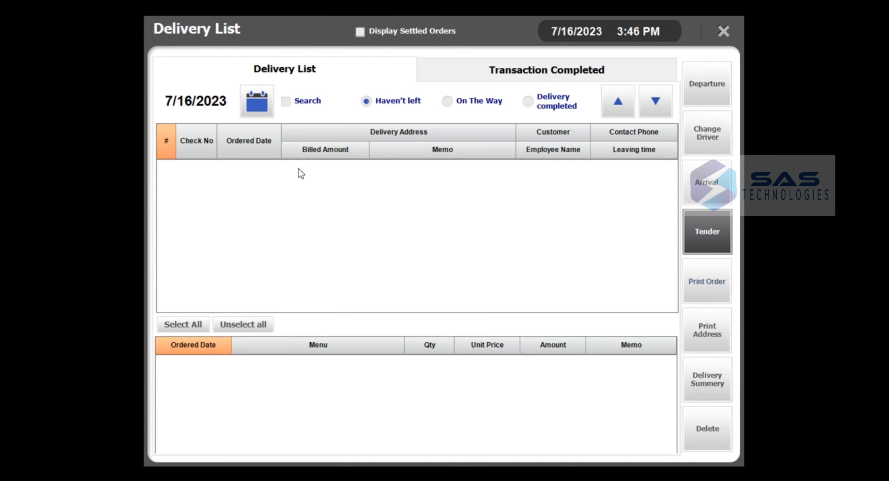
- Mark the dispatched order as arrived from the On The Way list
{"action": "left_click", "coordinate": [478, 102]}
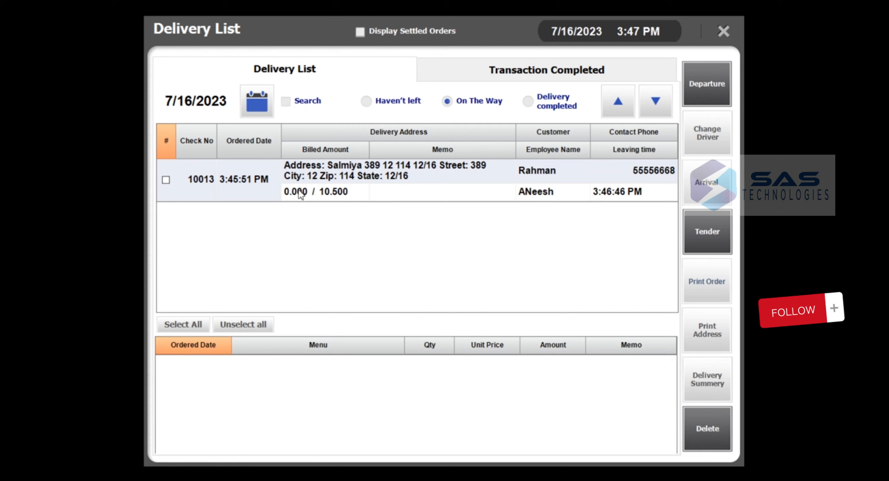
{"action": "left_click", "coordinate": [166, 180]}
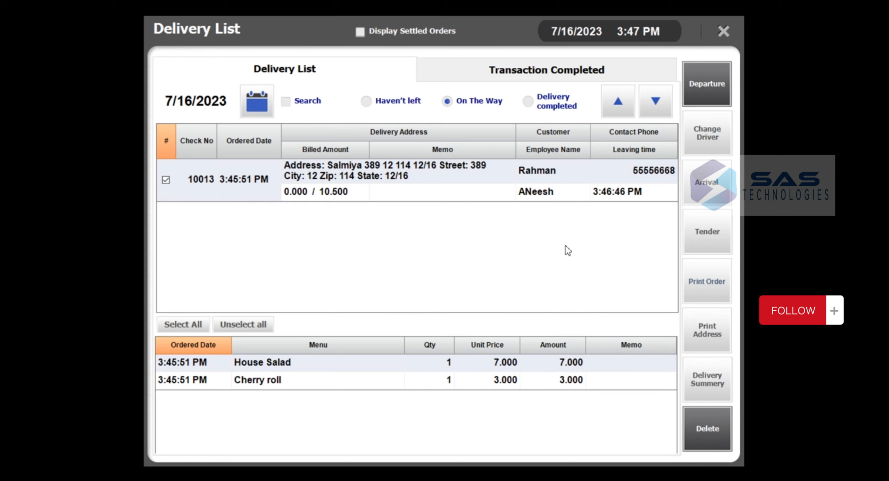
{"action": "left_click", "coordinate": [722, 229]}
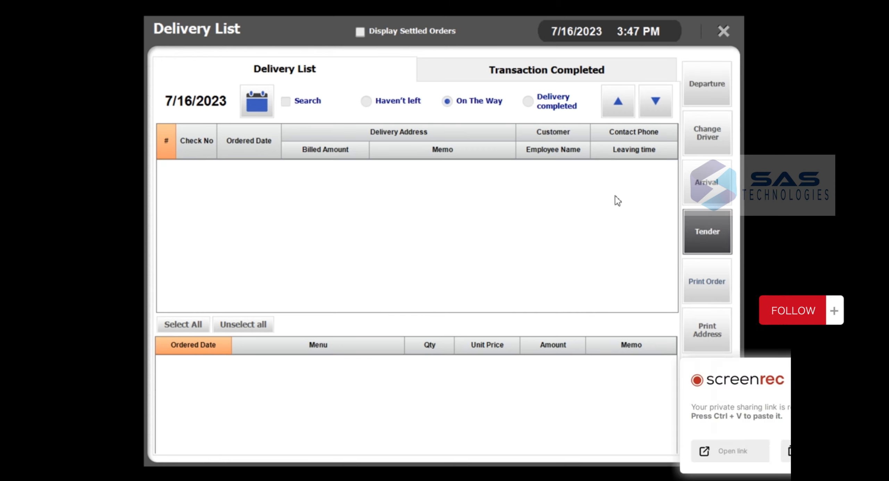
- Pay the delivered order's exact 10.500 balance in cash and confirm its delivery driver
{"action": "left_click", "coordinate": [569, 108]}
{"action": "left_click", "coordinate": [298, 175]}
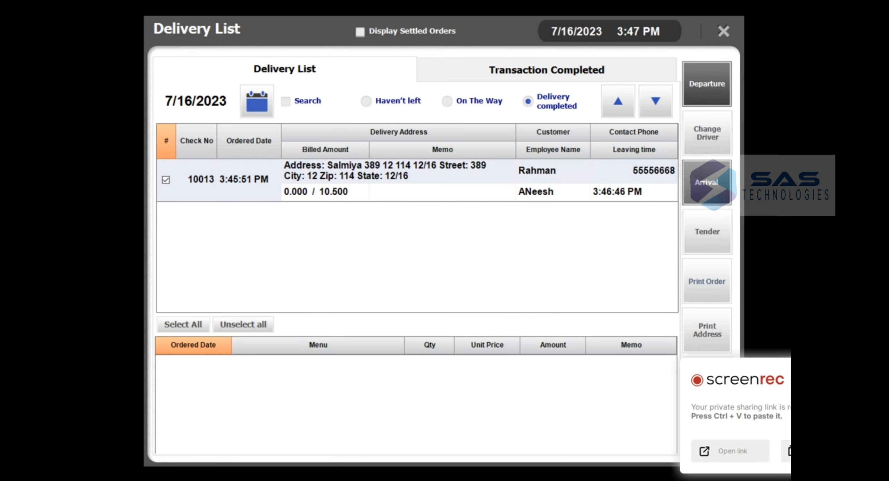
{"action": "left_click", "coordinate": [712, 242]}
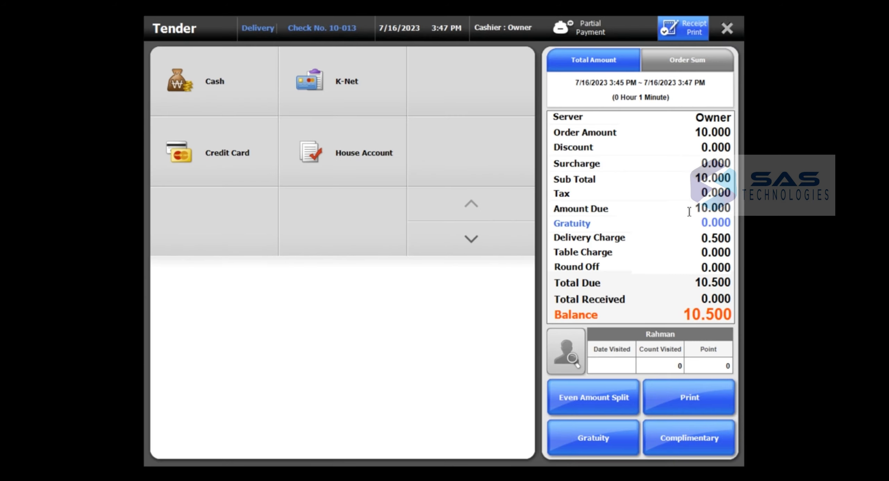
{"action": "left_click", "coordinate": [232, 74]}
{"action": "left_click", "coordinate": [599, 159]}
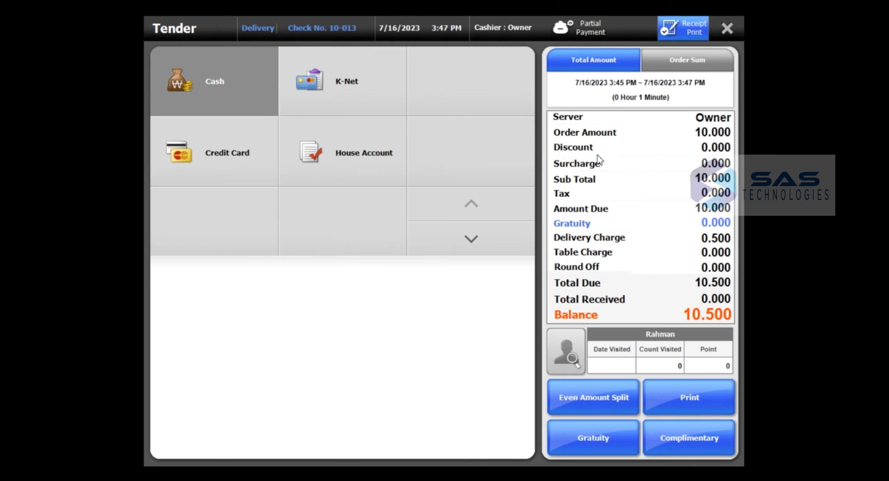
{"action": "left_click", "coordinate": [443, 369]}
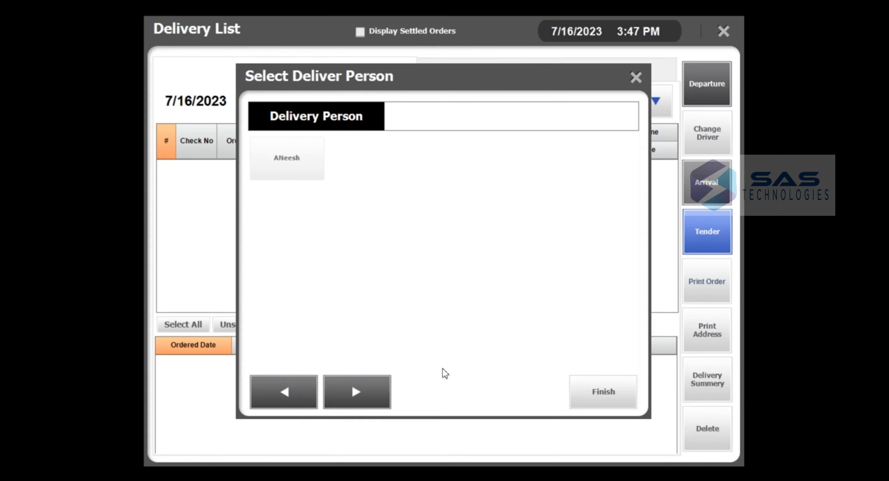
{"action": "left_click", "coordinate": [295, 173]}
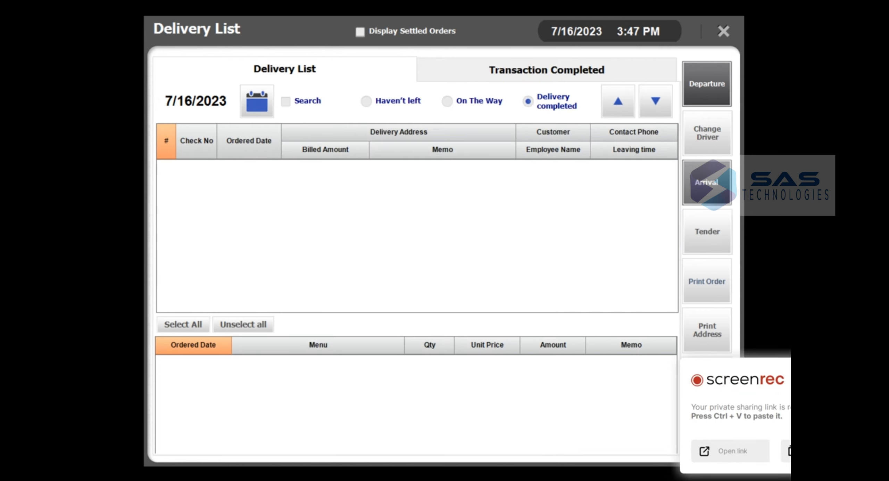
- Review the completed delivery transactions, then close the Delivery List
{"action": "left_click", "coordinate": [532, 69]}
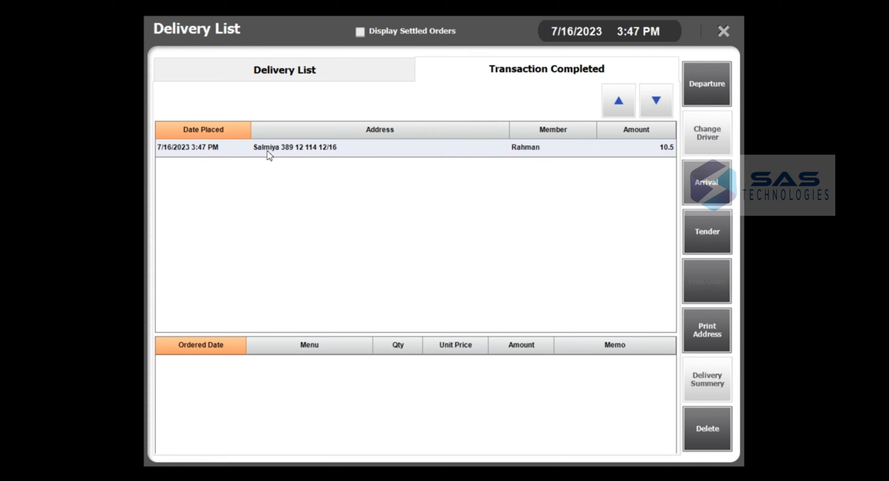
{"action": "left_click", "coordinate": [282, 74]}
{"action": "left_click", "coordinate": [719, 30]}
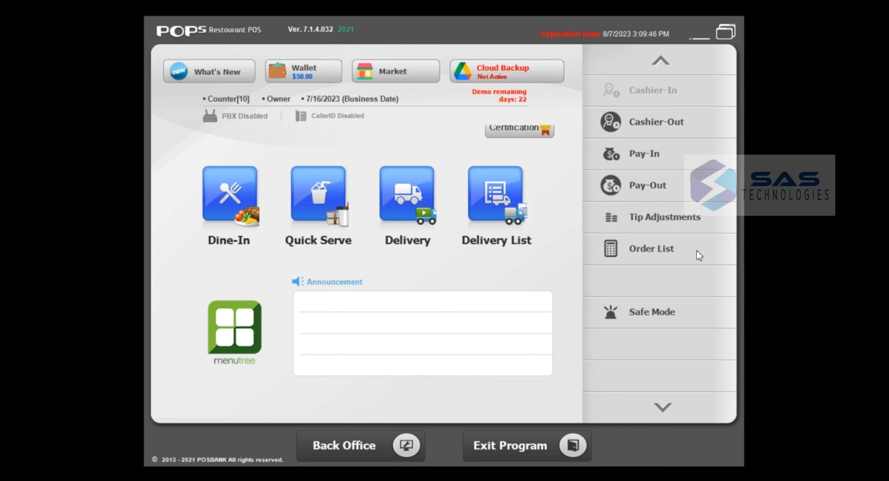
- Glance at the Order List, then page the function panel down and back up
{"action": "left_click", "coordinate": [642, 259]}
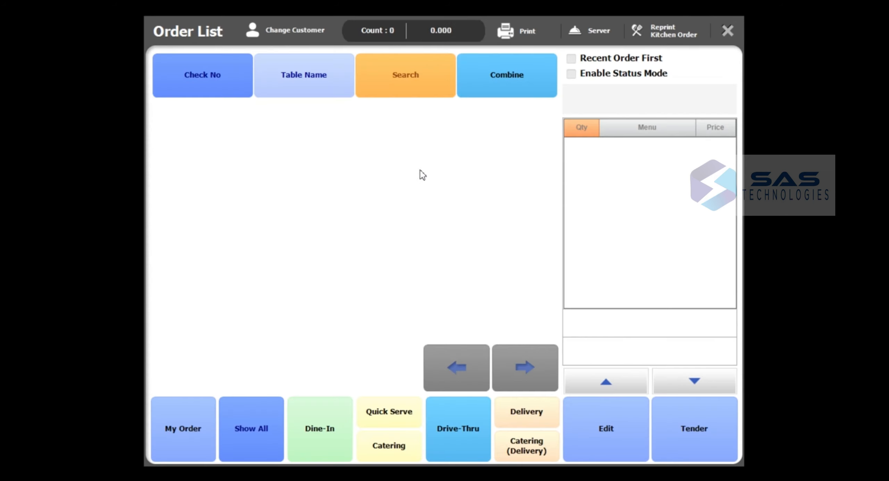
{"action": "left_click", "coordinate": [730, 32]}
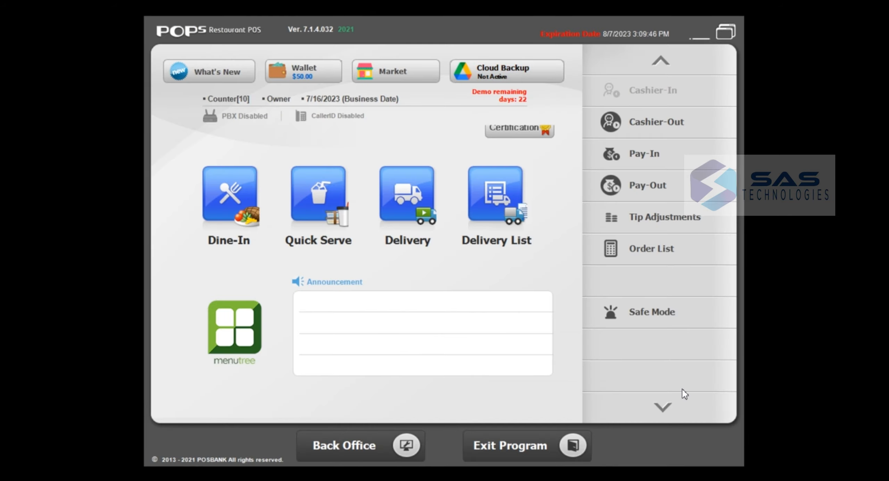
{"action": "left_click", "coordinate": [662, 408]}
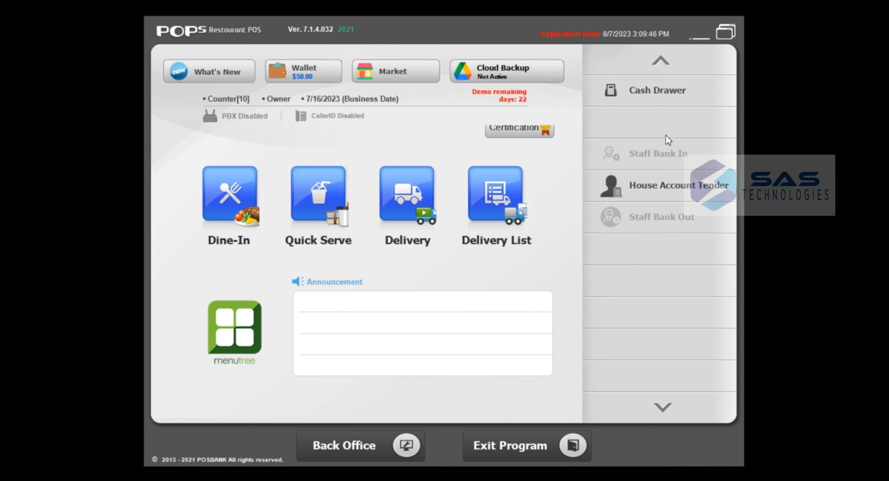
{"action": "left_click", "coordinate": [661, 60]}
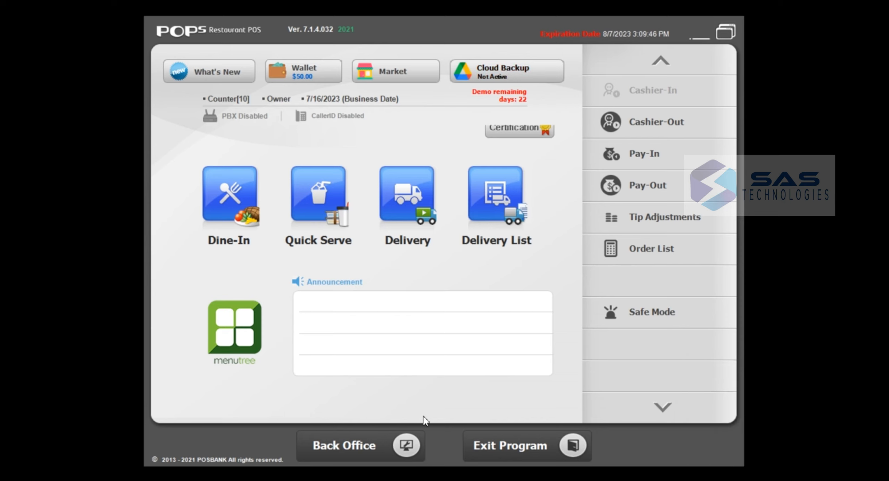
- Open the Back Office and browse the Reports section, including Other Reports
{"action": "left_click", "coordinate": [325, 450]}
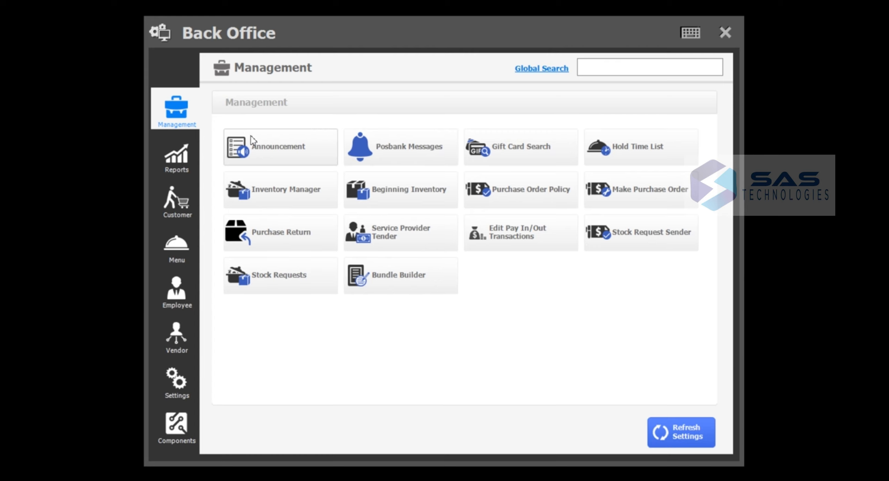
{"action": "left_click", "coordinate": [170, 167]}
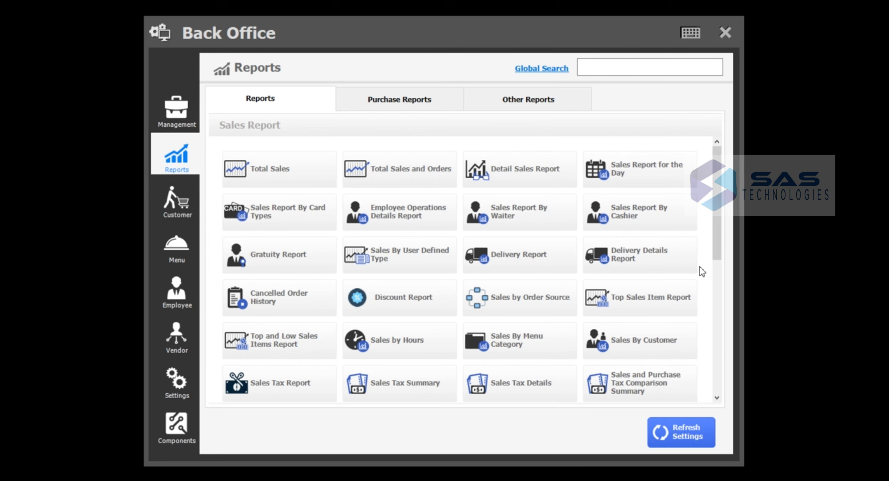
{"action": "mouse_move", "coordinate": [718, 233]}
{"action": "left_mouse_down"}
{"action": "mouse_move", "coordinate": [715, 320]}
{"action": "mouse_move", "coordinate": [717, 233]}
{"action": "left_mouse_up"}
{"action": "left_click", "coordinate": [520, 101]}
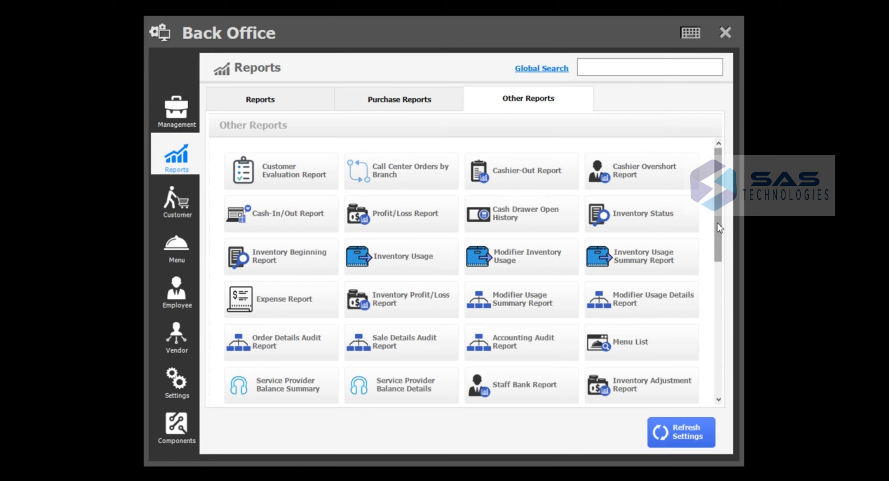
- Browse the Components, Settings, and Menu sections, ending on the Employee page
{"action": "left_click", "coordinate": [185, 426]}
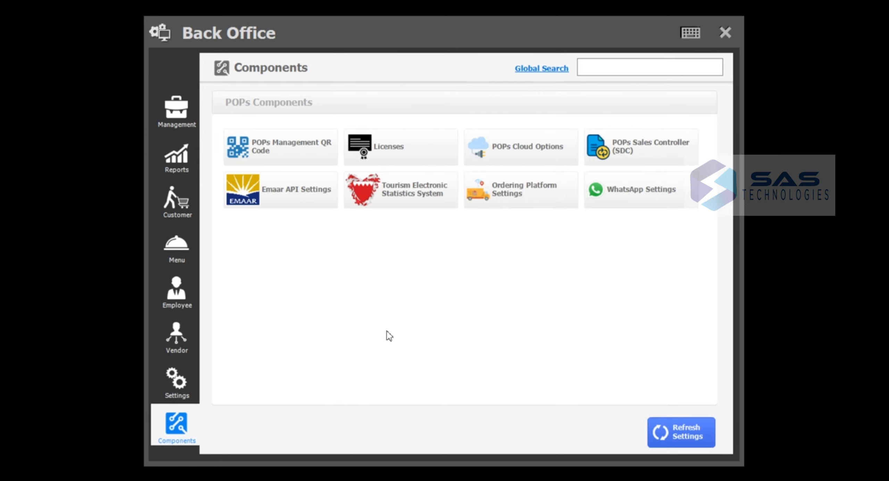
{"action": "left_click", "coordinate": [182, 384]}
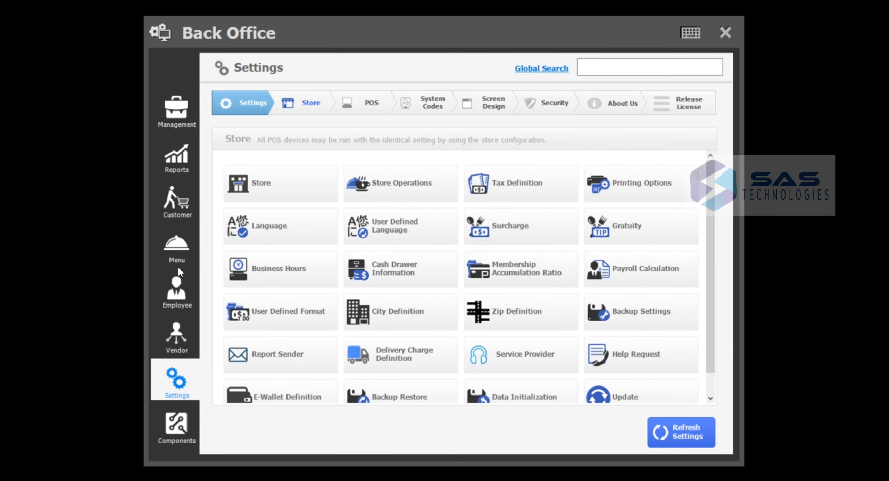
{"action": "left_click", "coordinate": [176, 256]}
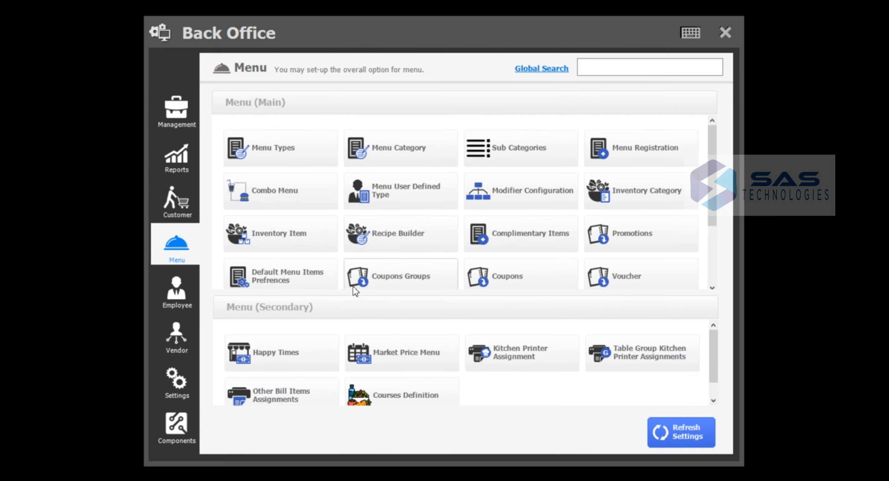
{"action": "left_click", "coordinate": [183, 296]}
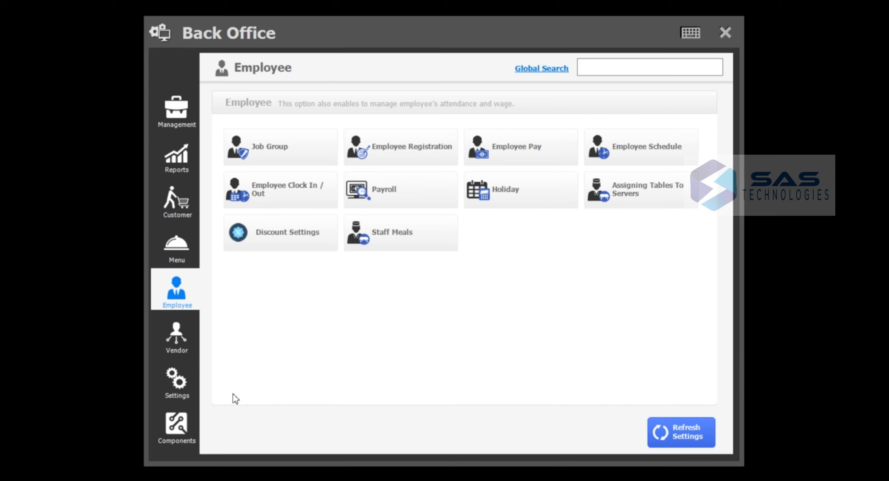
{"action": "left_click", "coordinate": [179, 382]}
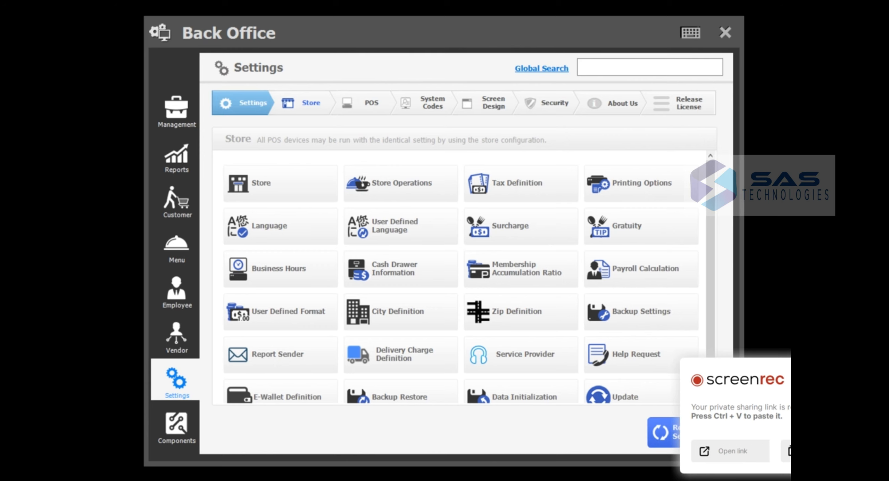
{"action": "left_click", "coordinate": [177, 289]}
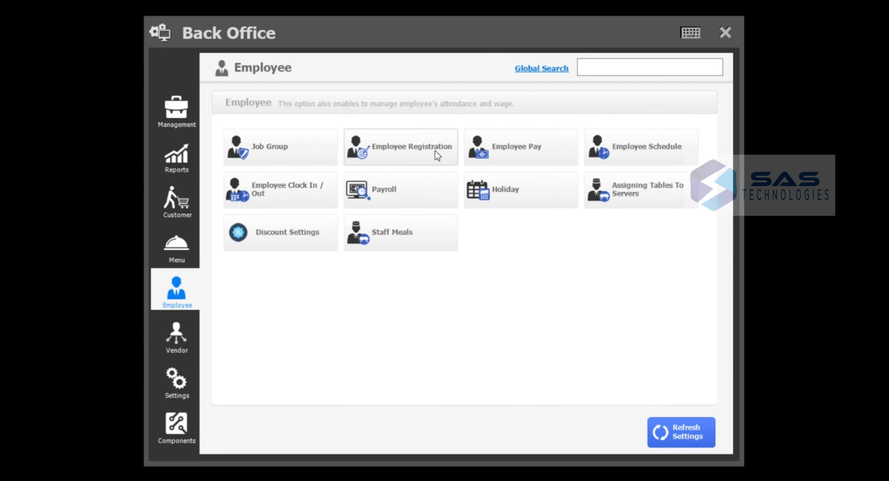
- Replace the Arabic User employee's password in Employee Registration and save the record
{"action": "left_click", "coordinate": [408, 161]}
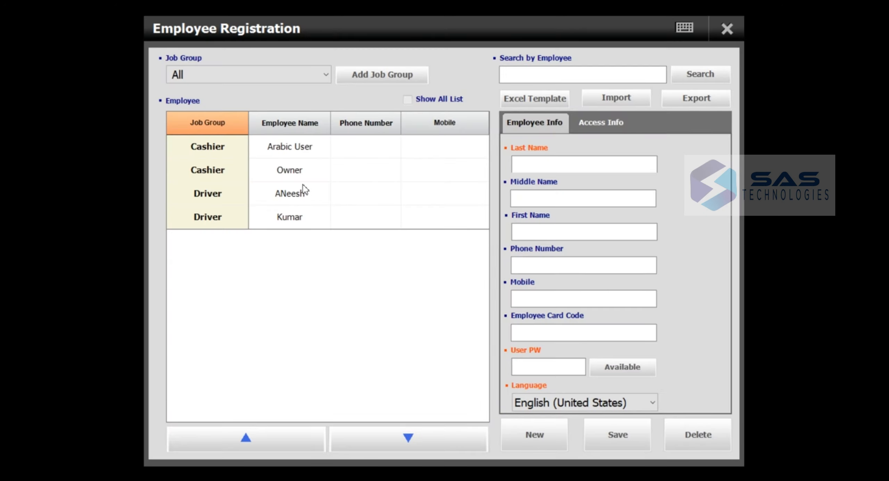
{"action": "left_click", "coordinate": [295, 154]}
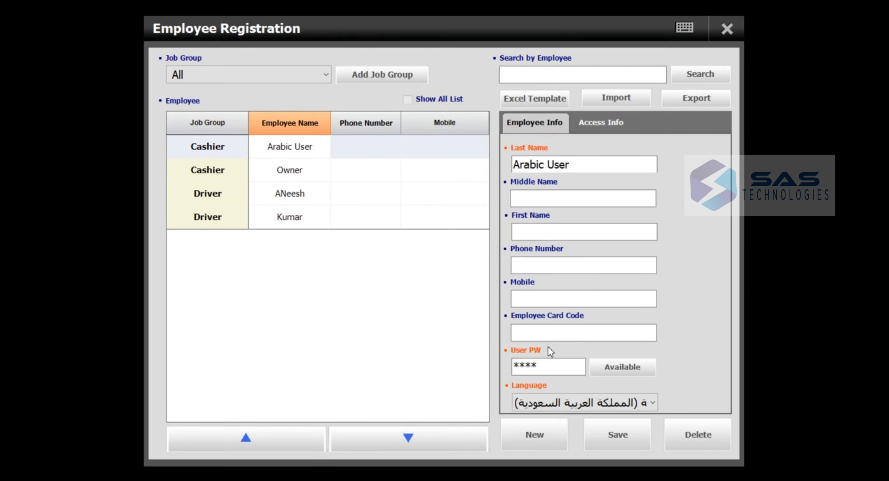
{"action": "double_click", "coordinate": [534, 368]}
{"action": "type", "text": "****"}
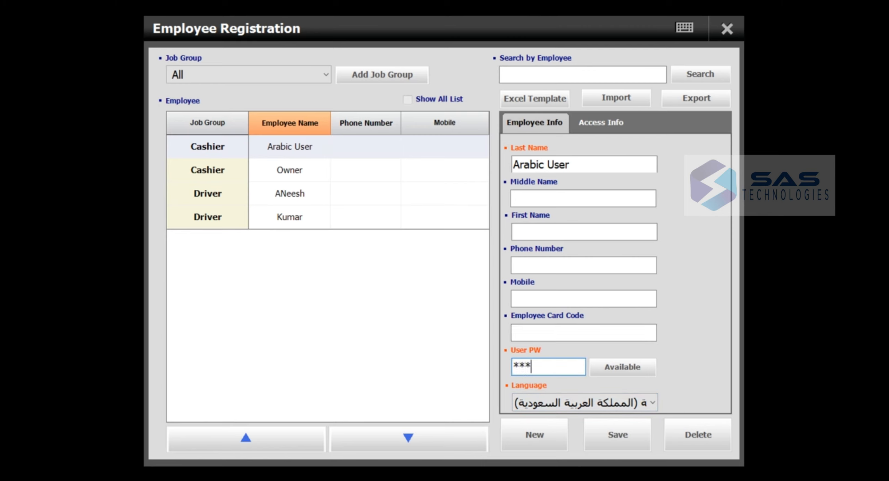
{"action": "left_click", "coordinate": [628, 441]}
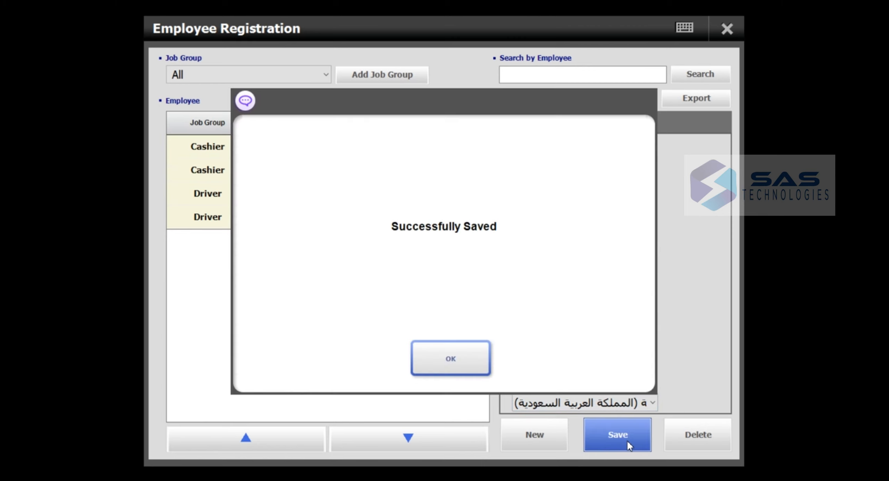
{"action": "left_click", "coordinate": [468, 372]}
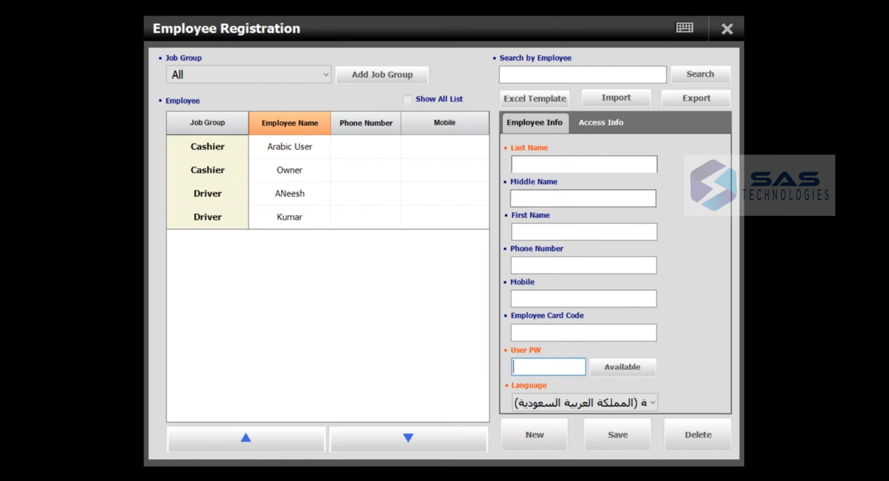
- Close Employee Registration and the Back Office, then return to the login screen via Safe Mode
{"action": "left_click", "coordinate": [727, 29]}
{"action": "left_click", "coordinate": [726, 30]}
{"action": "left_click", "coordinate": [648, 311]}
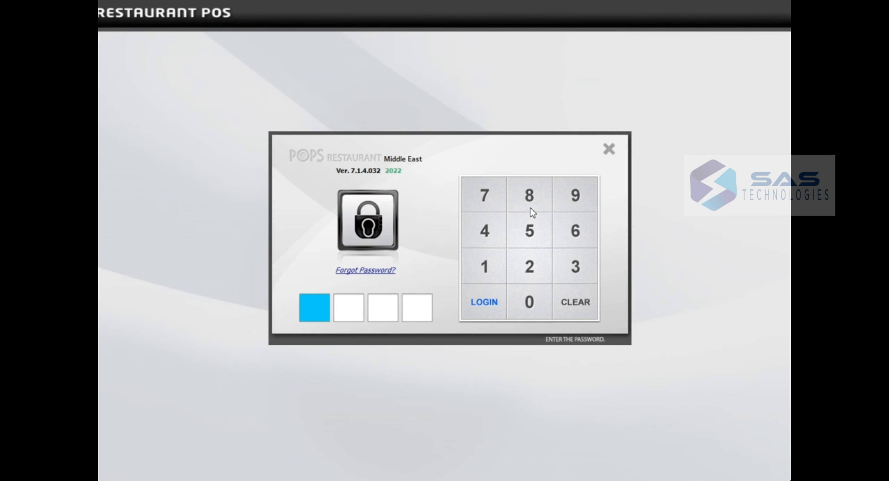
- Log in as Arabic User with the PIN and dismiss the password check
{"action": "left_click", "coordinate": [530, 201]}
{"action": "left_click", "coordinate": [531, 201]}
{"action": "left_click", "coordinate": [531, 199]}
{"action": "left_click", "coordinate": [530, 200]}
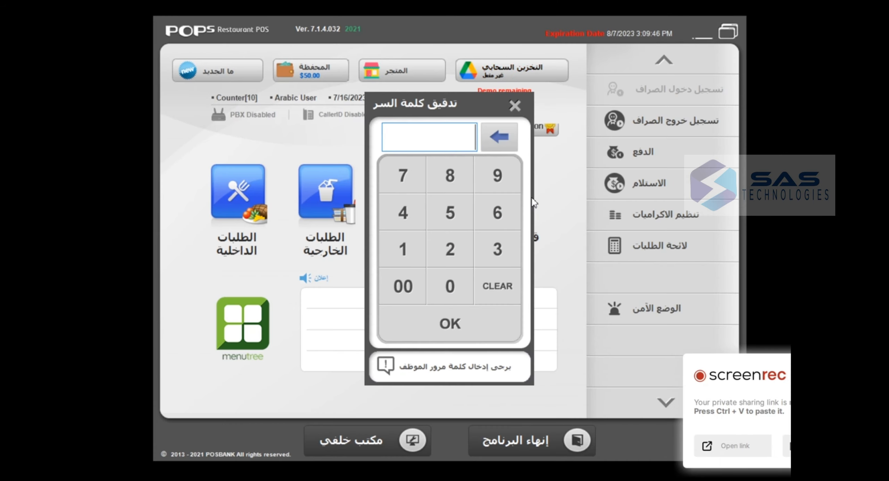
{"action": "left_click", "coordinate": [515, 105]}
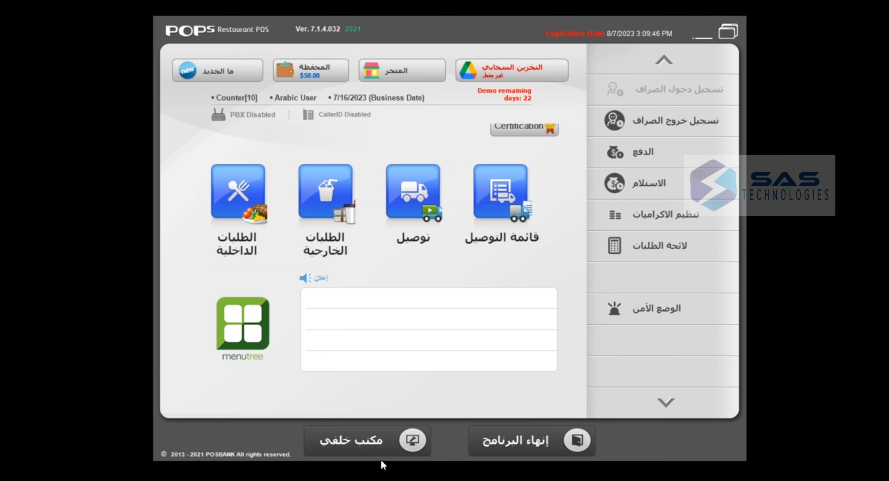
- Unlock the Back Office by entering the employee password on the keypad
{"action": "left_click", "coordinate": [367, 445]}
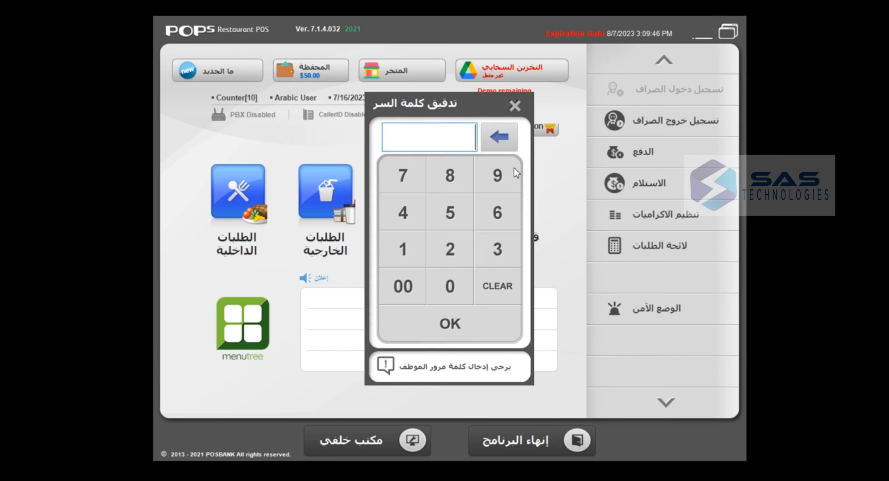
{"action": "left_click", "coordinate": [500, 177]}
{"action": "left_click", "coordinate": [499, 178]}
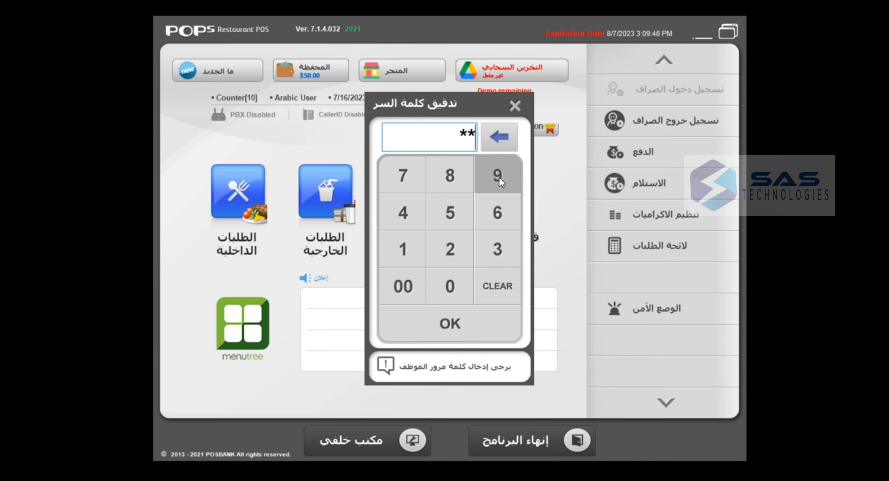
{"action": "left_click", "coordinate": [500, 178]}
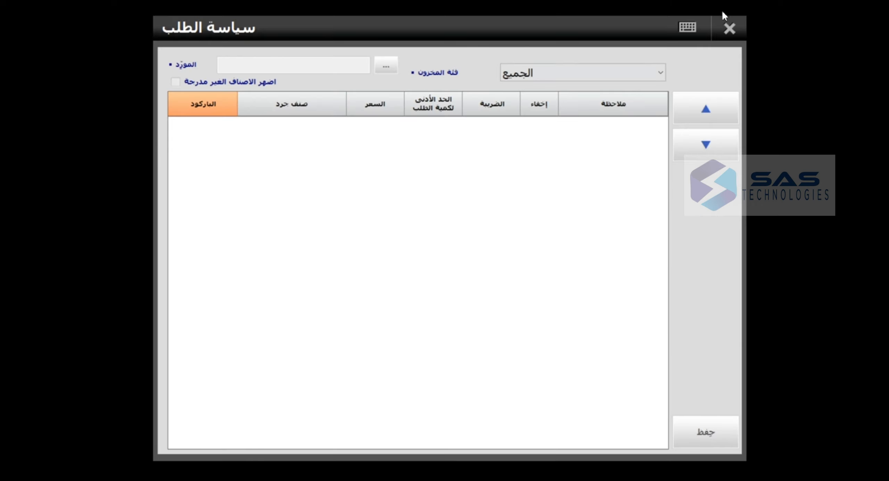
- Close the order policy window and browse the vendor and employee options with a password
{"action": "left_click", "coordinate": [731, 31]}
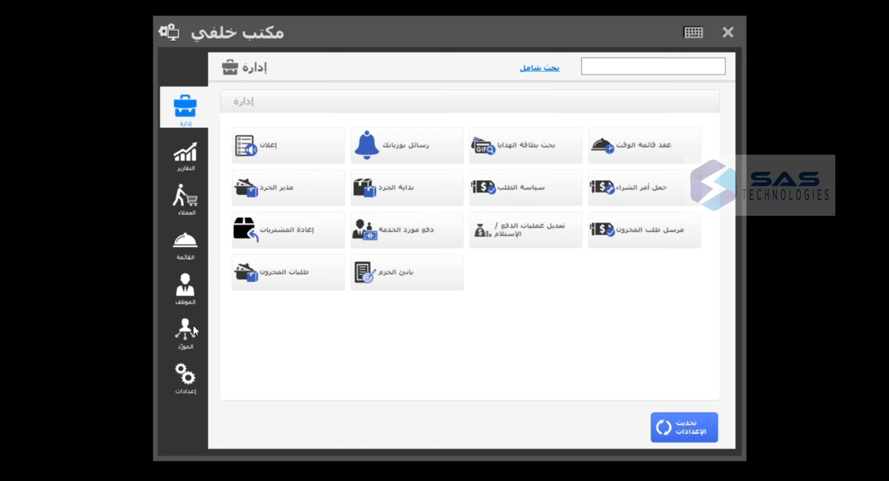
{"action": "left_click", "coordinate": [187, 346]}
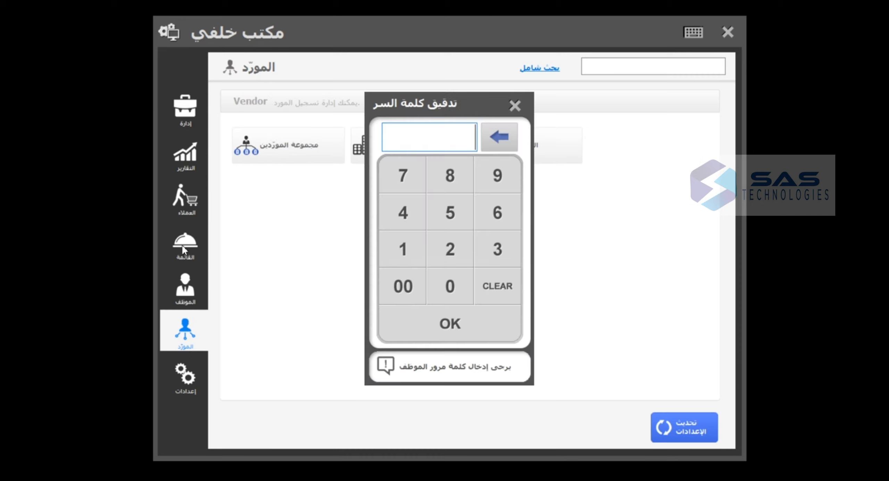
{"action": "left_click", "coordinate": [500, 180]}
{"action": "left_click", "coordinate": [500, 180]}
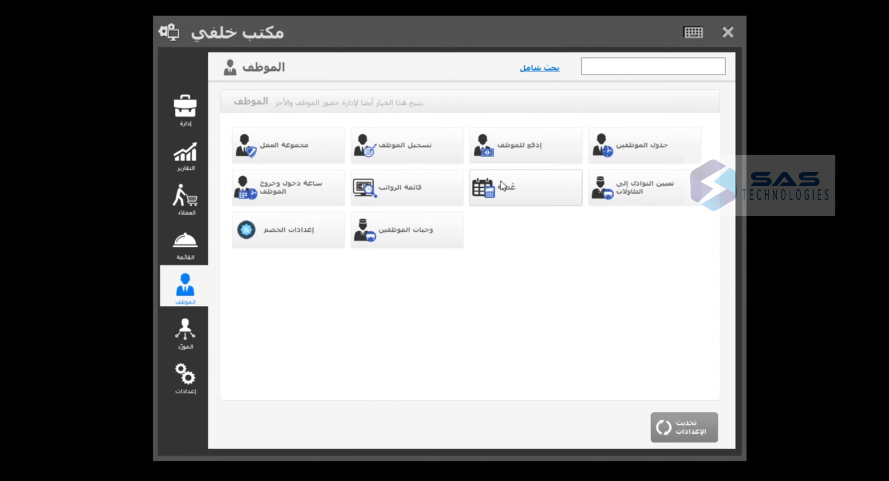
- Open the مجموع المبيعات report with an authorised password, showing 262.040 for 7/16/2023
{"action": "left_click", "coordinate": [185, 155]}
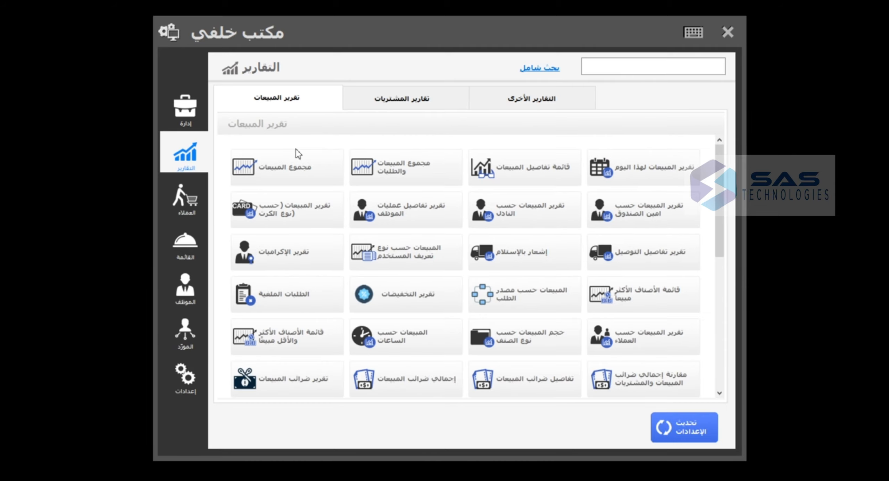
{"action": "left_click", "coordinate": [310, 173]}
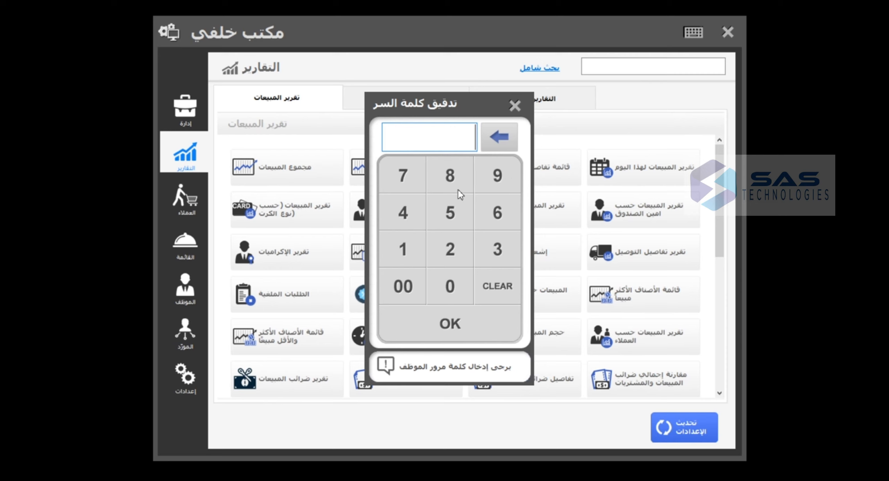
{"action": "triple_click", "coordinate": [440, 183]}
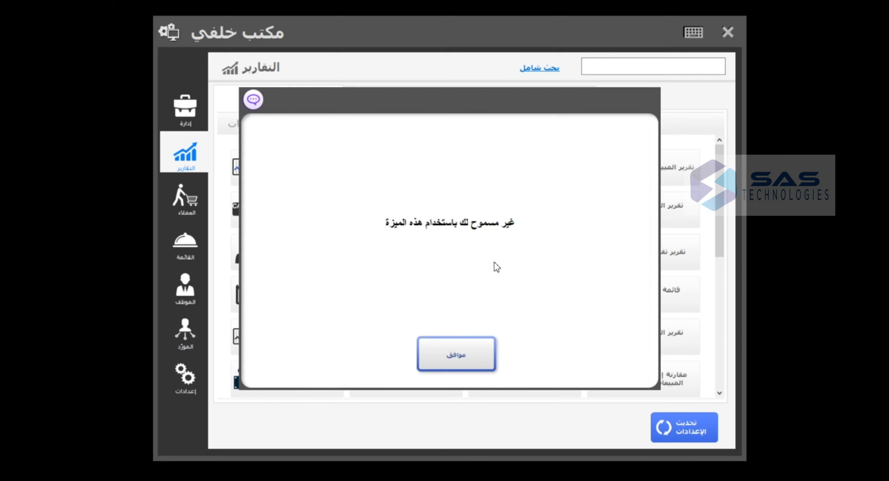
{"action": "left_click", "coordinate": [463, 363]}
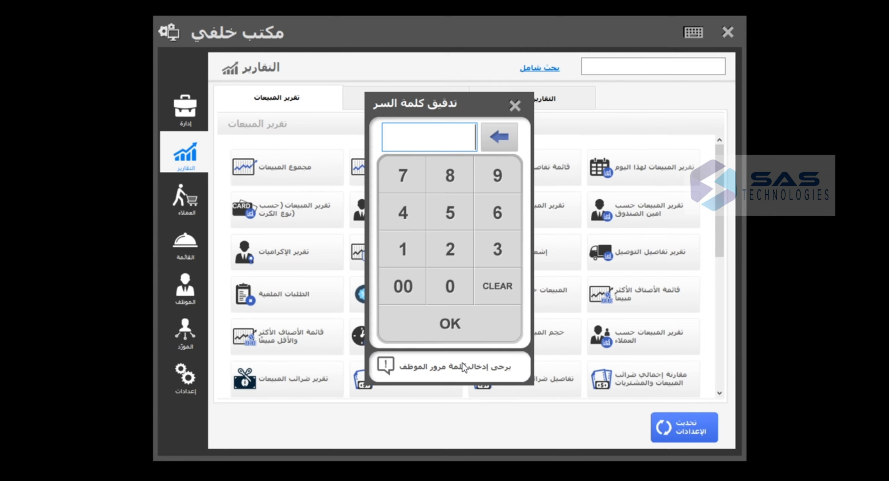
{"action": "left_click", "coordinate": [488, 183]}
{"action": "left_click", "coordinate": [488, 184]}
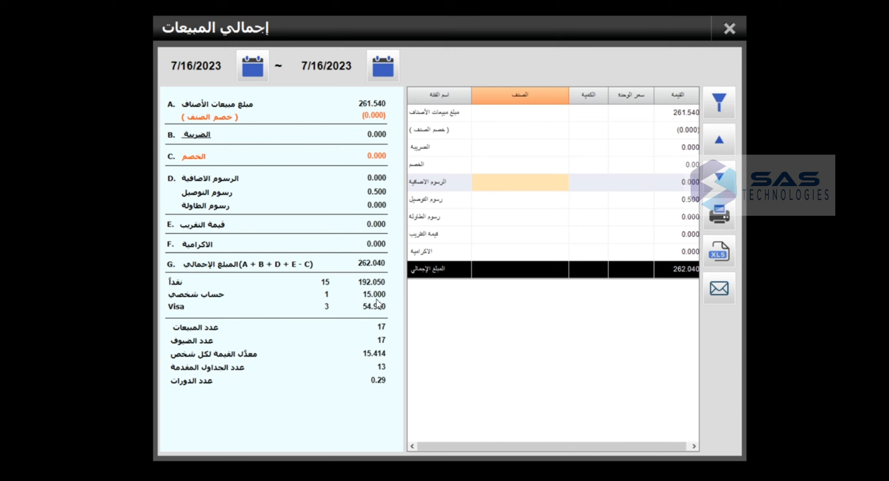
- Close the sales report and Back Office, then restart in Safe Mode to the login screen
{"action": "left_click", "coordinate": [729, 29]}
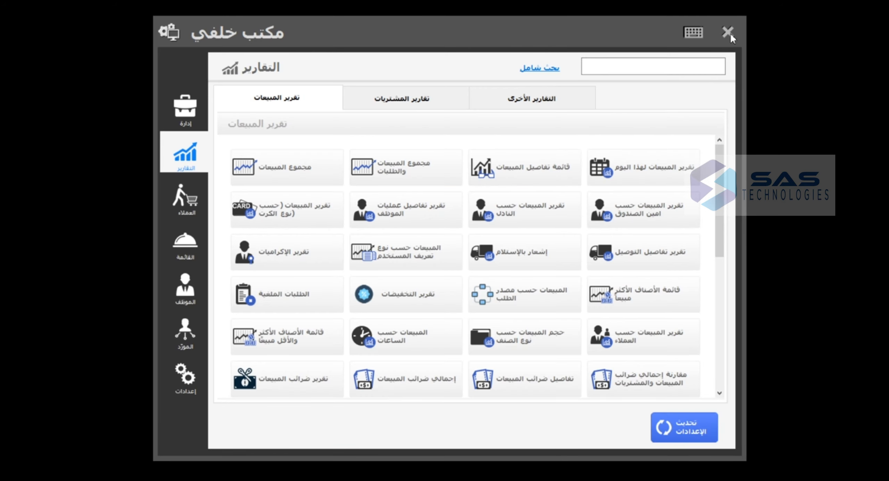
{"action": "left_click", "coordinate": [728, 32]}
{"action": "left_click", "coordinate": [663, 314]}
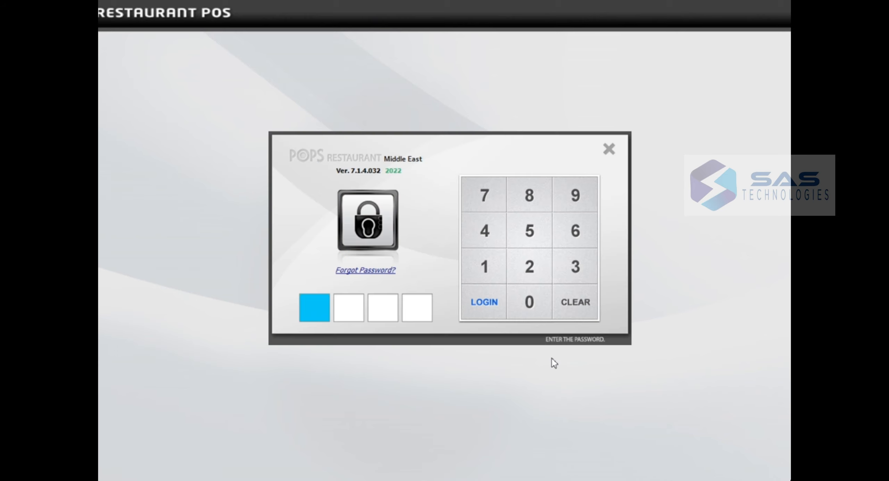
- Log in as Owner and open House Account Tender from the extended function list
{"action": "type", "text": "1111"}
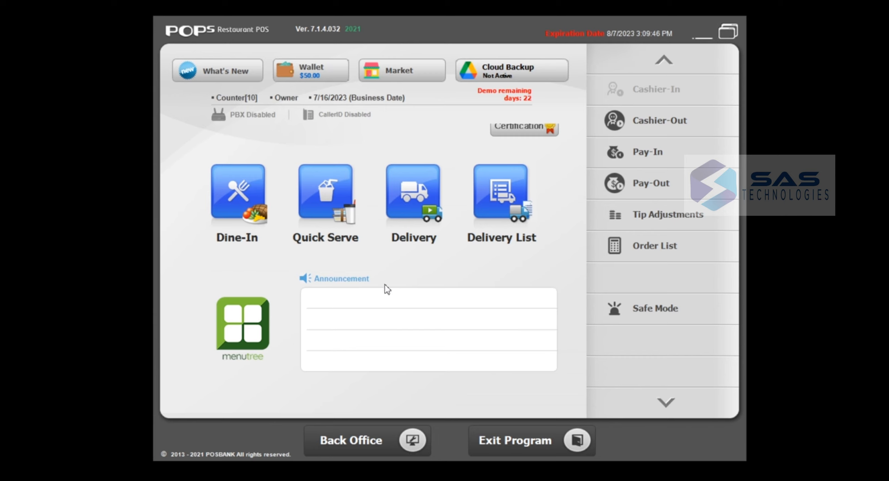
{"action": "left_click", "coordinate": [665, 402]}
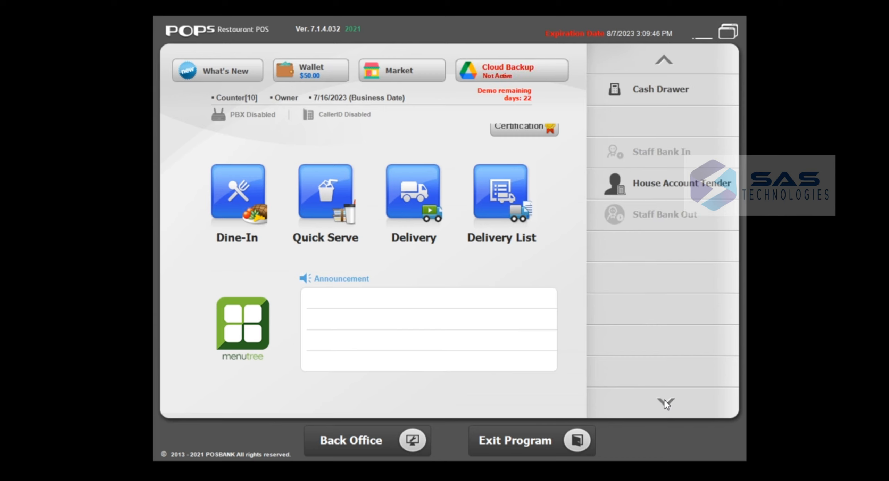
{"action": "left_click", "coordinate": [665, 187]}
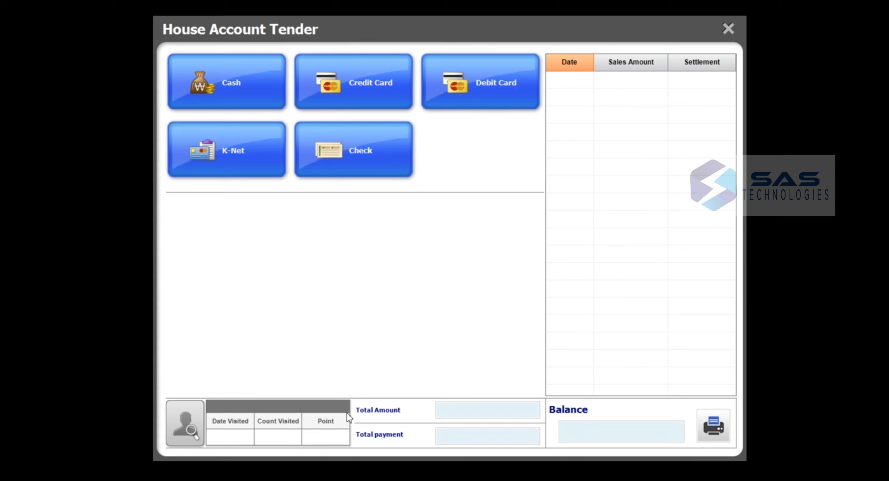
- Load the VIP customer's house account, showing a 18.490 outstanding balance
{"action": "left_click", "coordinate": [183, 428]}
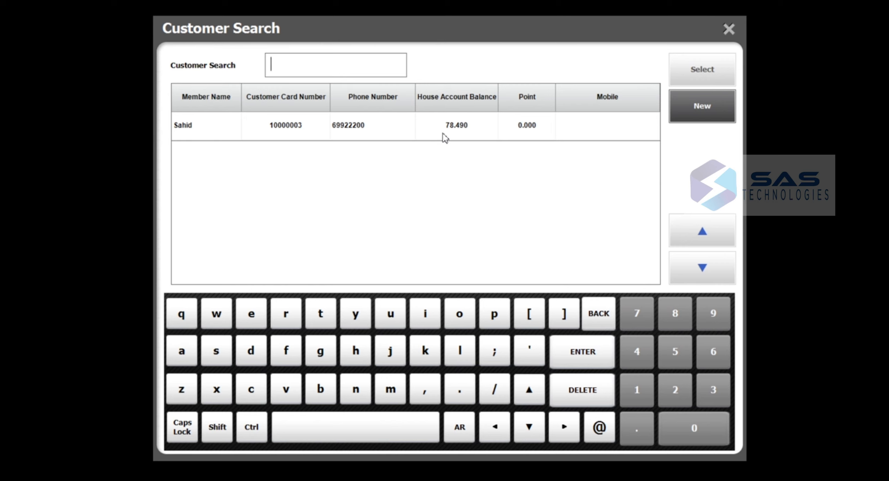
{"action": "left_click", "coordinate": [188, 130]}
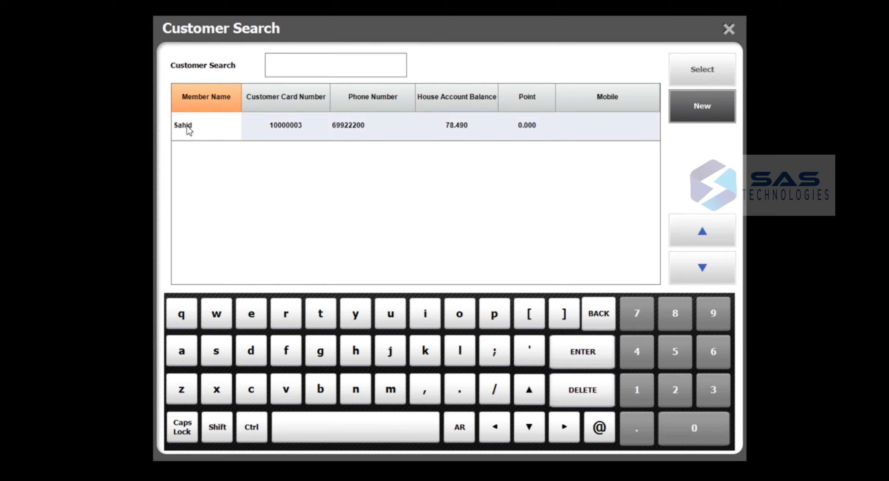
{"action": "left_click", "coordinate": [708, 70]}
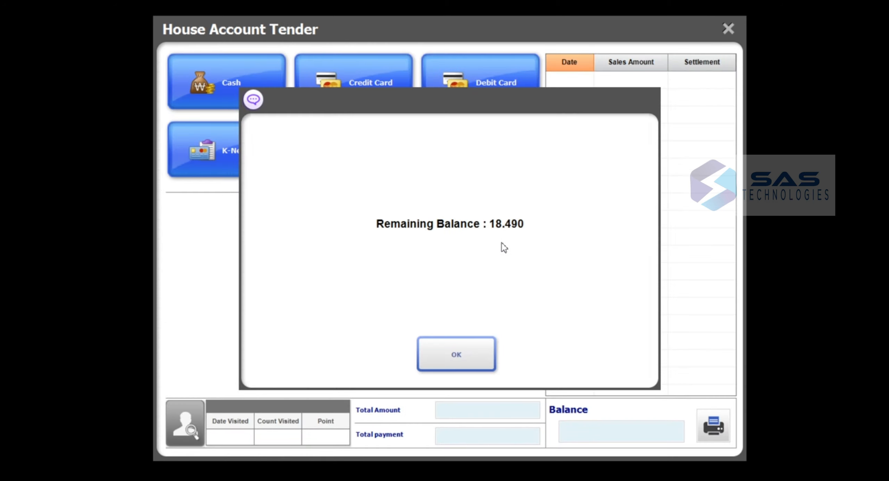
{"action": "left_click", "coordinate": [462, 355]}
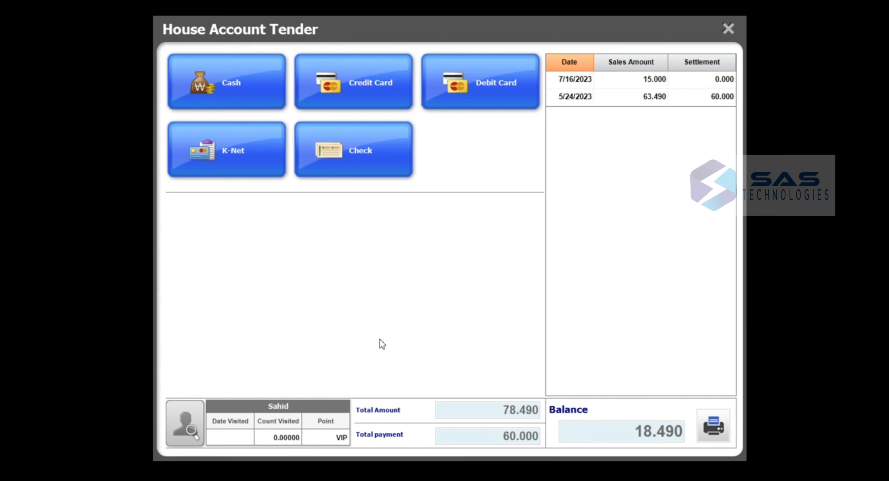
- Settle 10.000 in cash on the house account, leaving 8.490 owed
{"action": "left_click", "coordinate": [246, 94]}
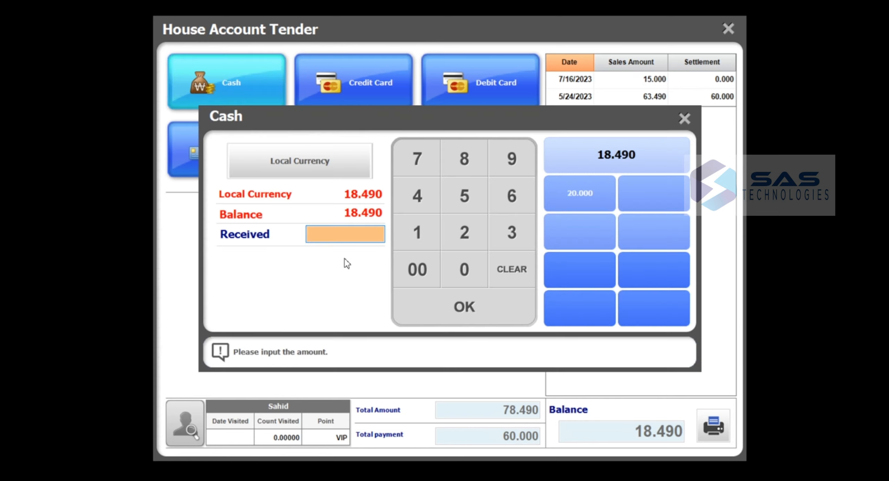
{"action": "type", "text": "100000"}
{"action": "left_click", "coordinate": [483, 321]}
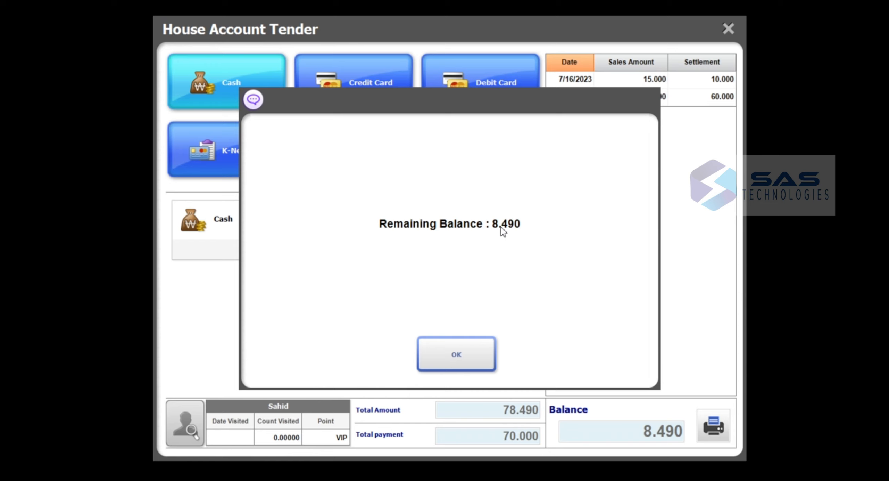
{"action": "left_click", "coordinate": [471, 350]}
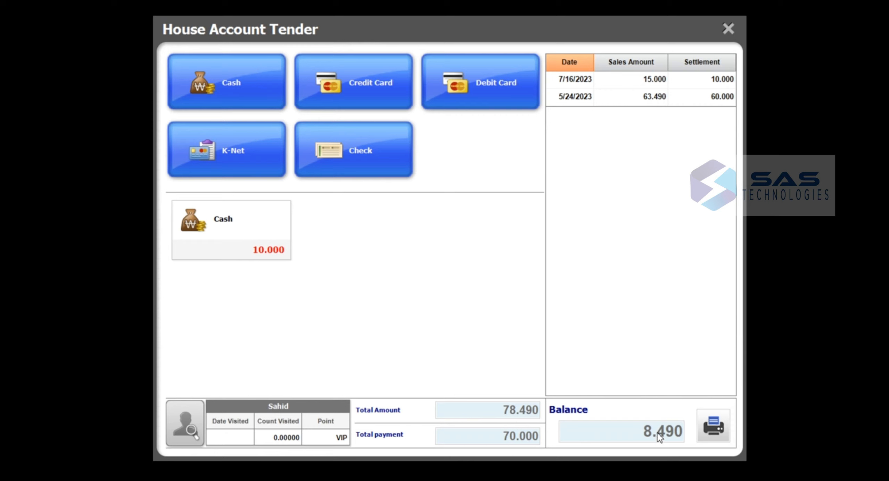
- Decline printing the customer's transactions and close House Account Tender
{"action": "left_click", "coordinate": [720, 430]}
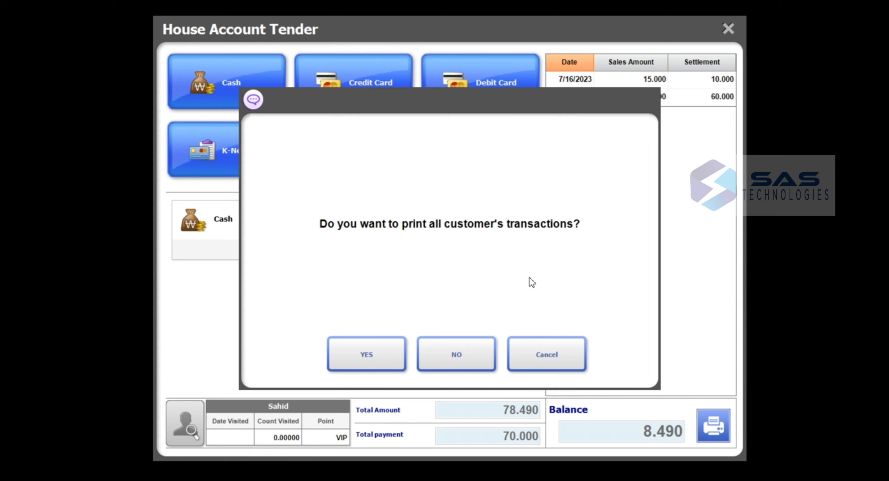
{"action": "left_click", "coordinate": [458, 358]}
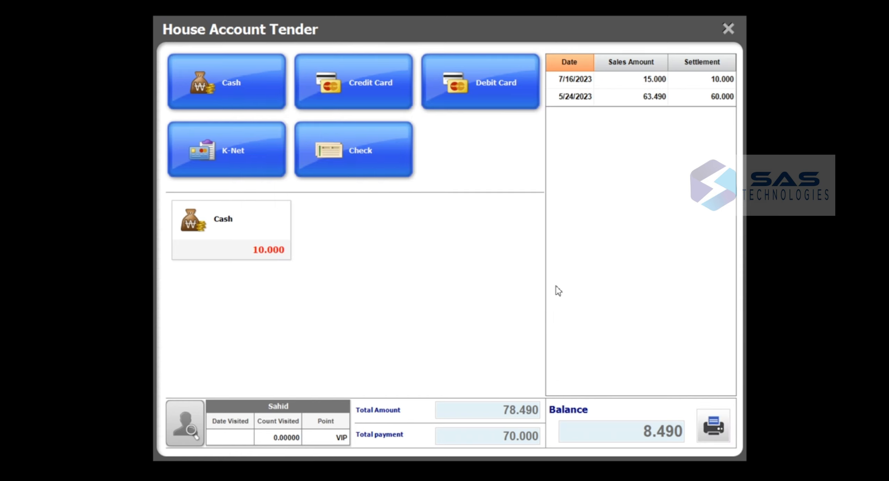
{"action": "left_click", "coordinate": [728, 29]}
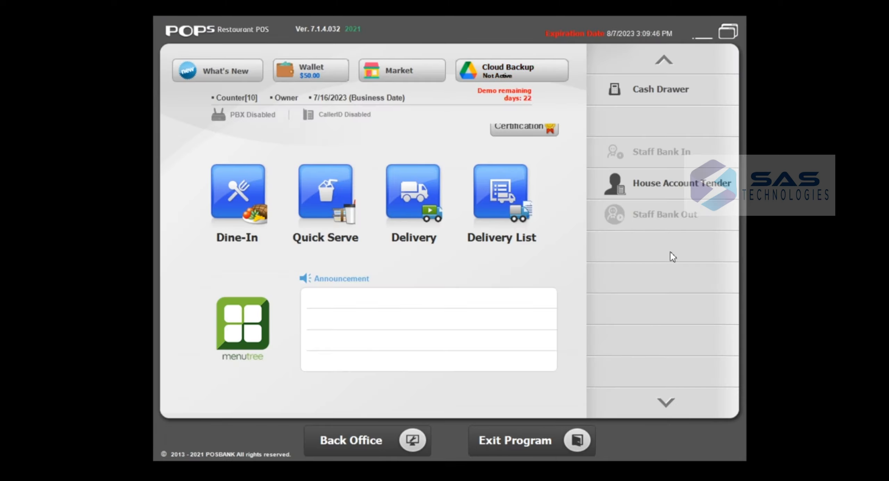
{"action": "left_click", "coordinate": [666, 400]}
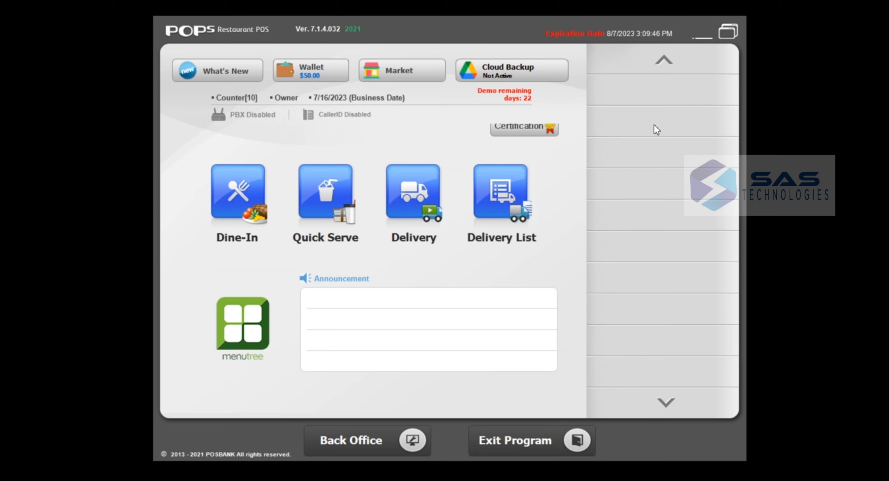
{"action": "left_click", "coordinate": [664, 59]}
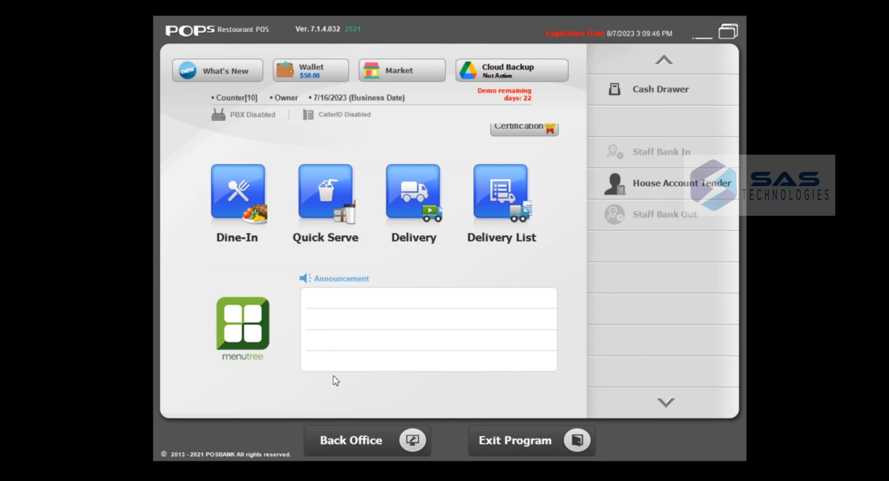
{"action": "left_click", "coordinate": [343, 449]}
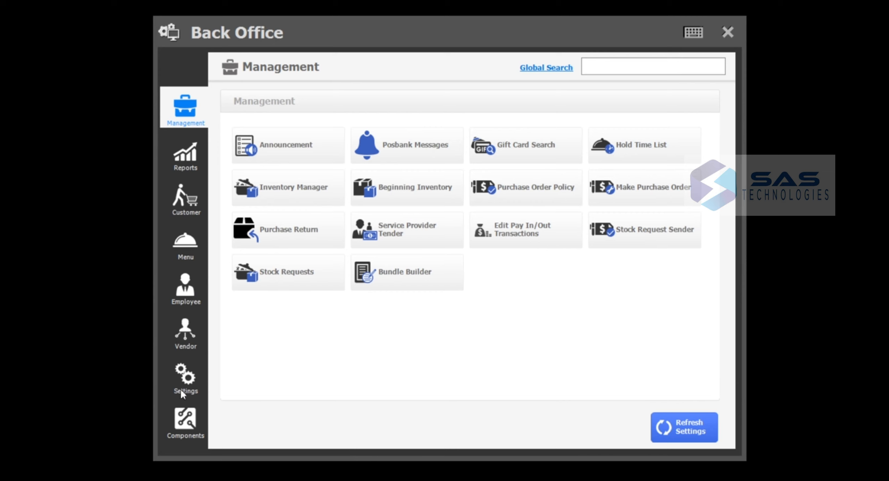
{"action": "left_click", "coordinate": [185, 154]}
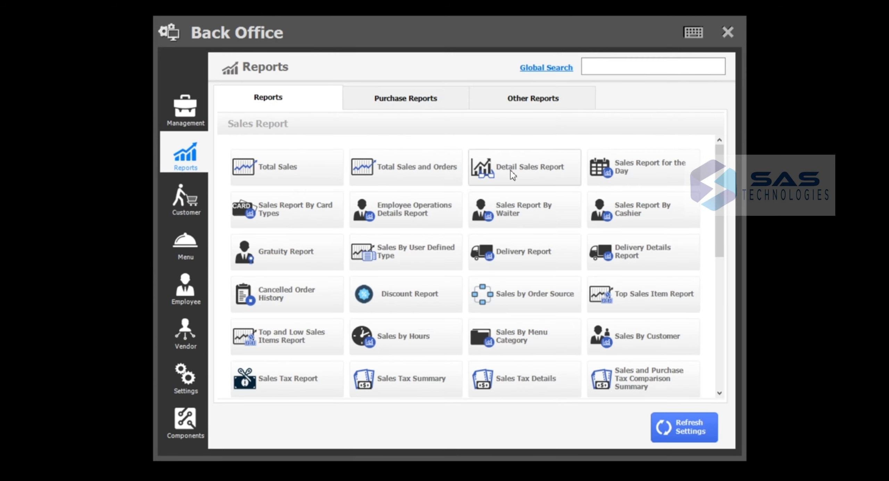
{"action": "left_click", "coordinate": [528, 99]}
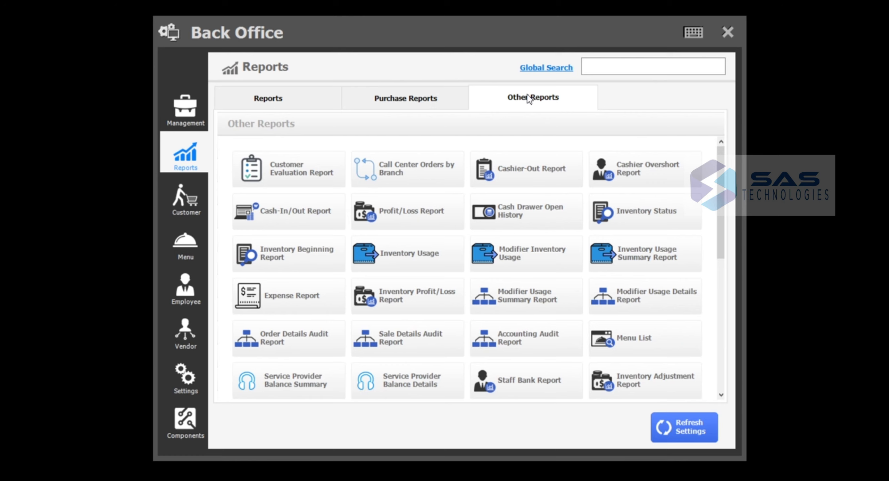
{"action": "left_click", "coordinate": [727, 32]}
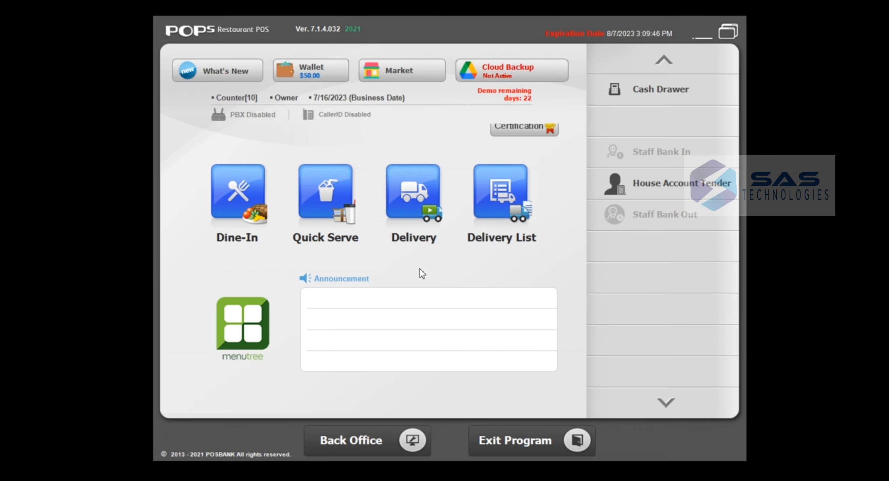